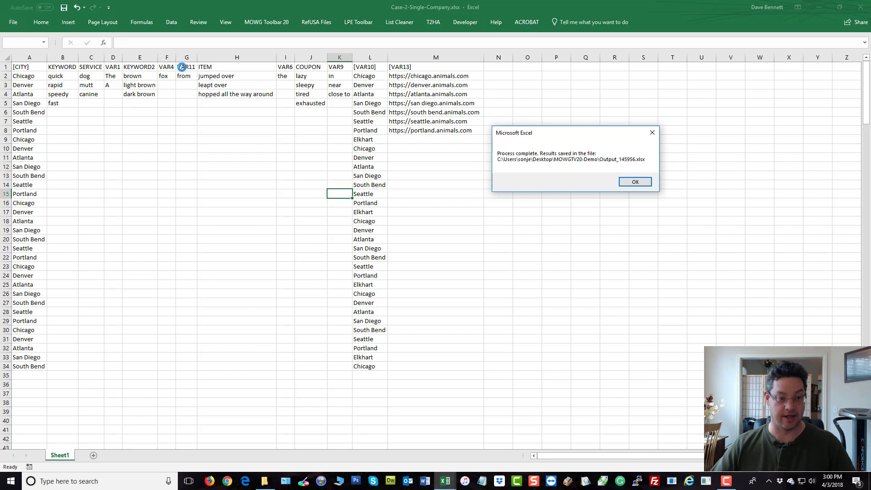
Step: Dismiss the completion message and close Case-2-Single-Company.xlsx with its changes saved
click(636, 182)
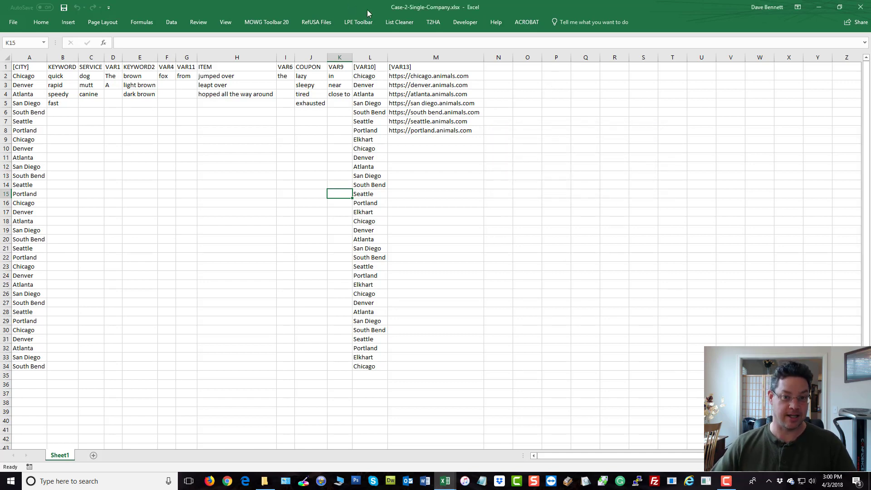
drag(368, 13, 476, 70)
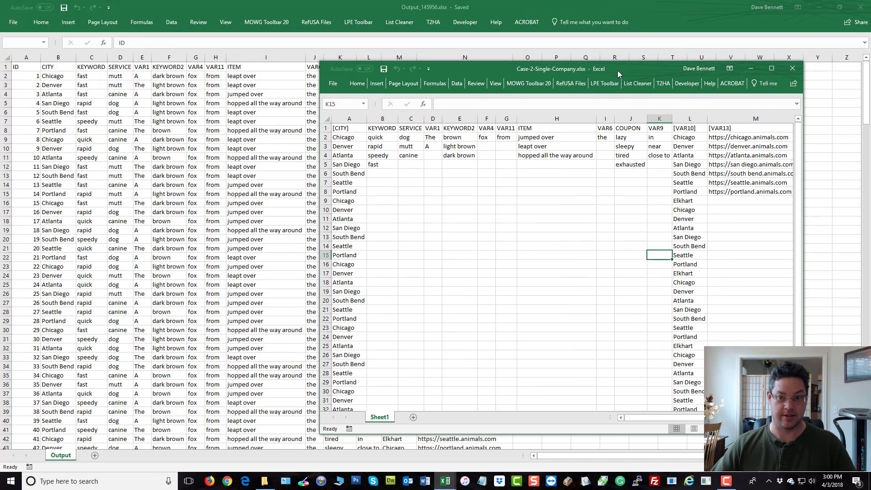
click(793, 70)
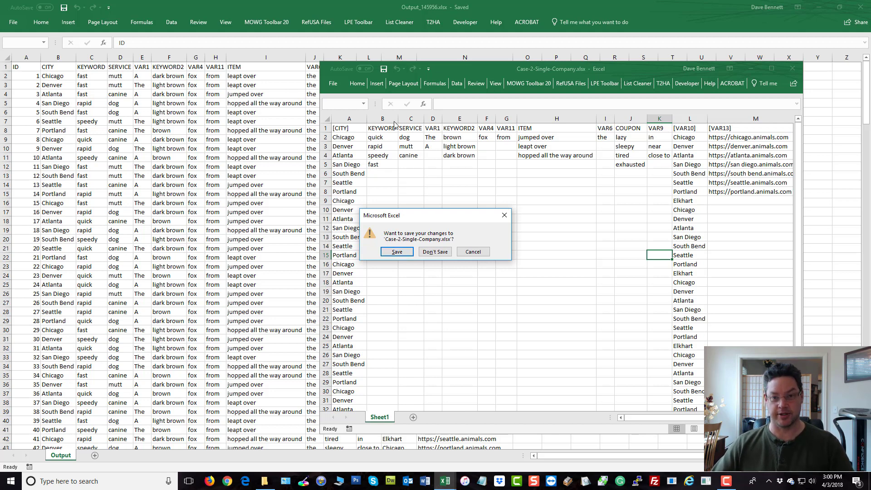
click(396, 252)
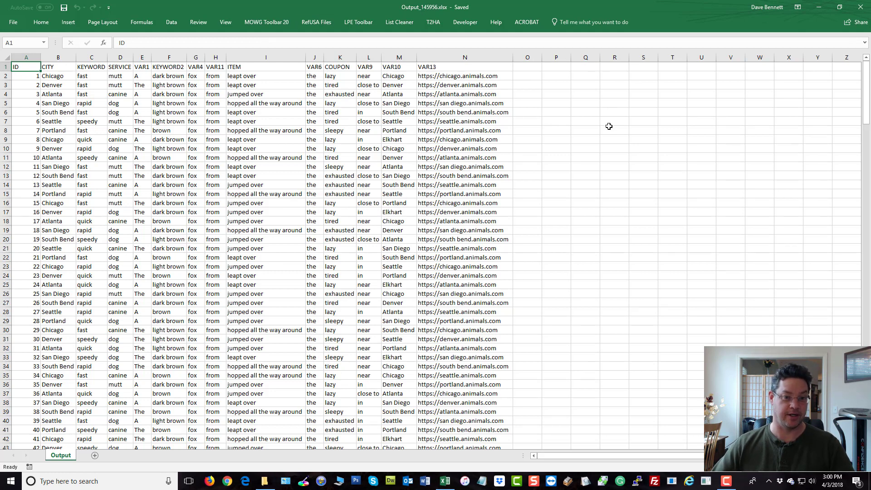
Step: Examine the generated rows down to the last record, including CITY and VAR10, and check the header row from ID to VAR13
scroll(609, 126, down, 20)
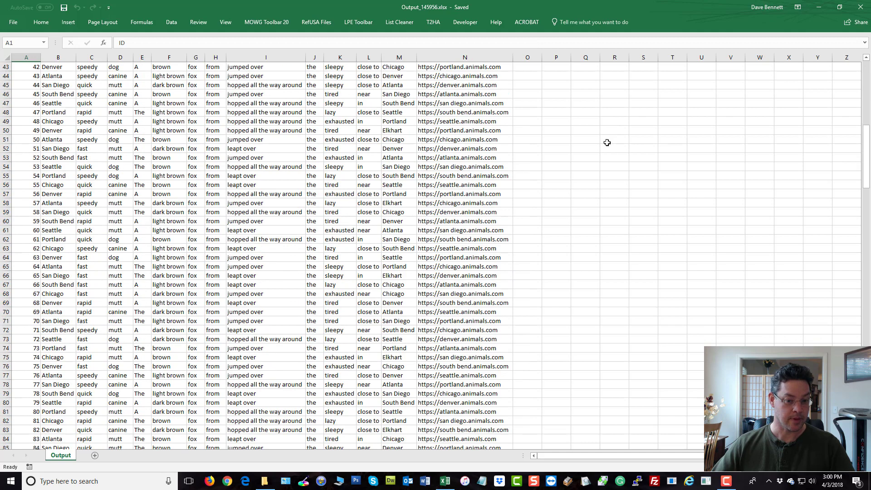
scroll(606, 147, down, 20)
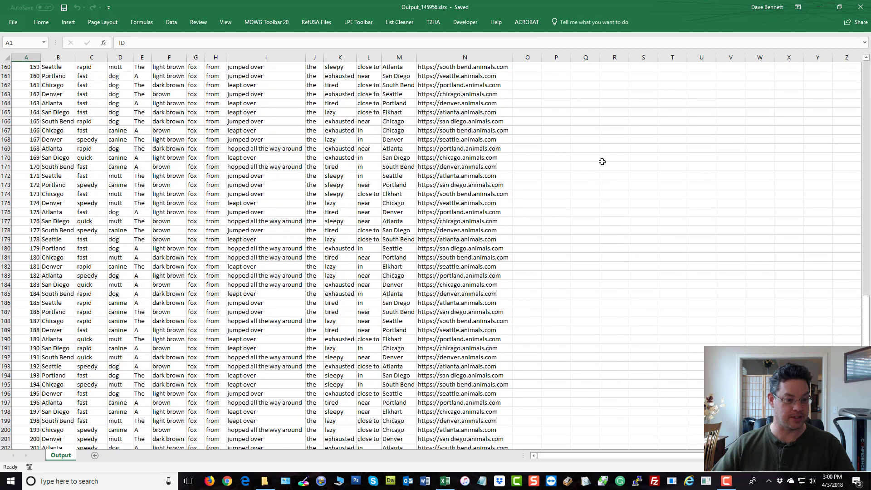
scroll(602, 166, down, 9)
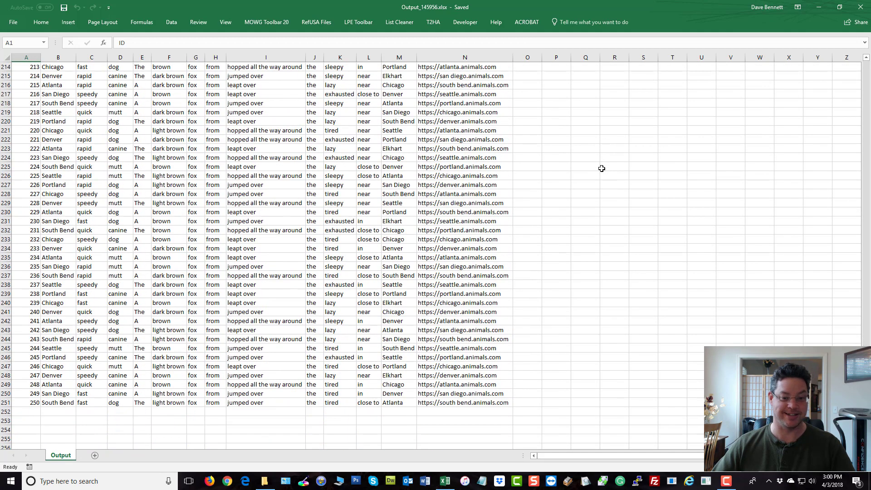
click(63, 402)
click(399, 402)
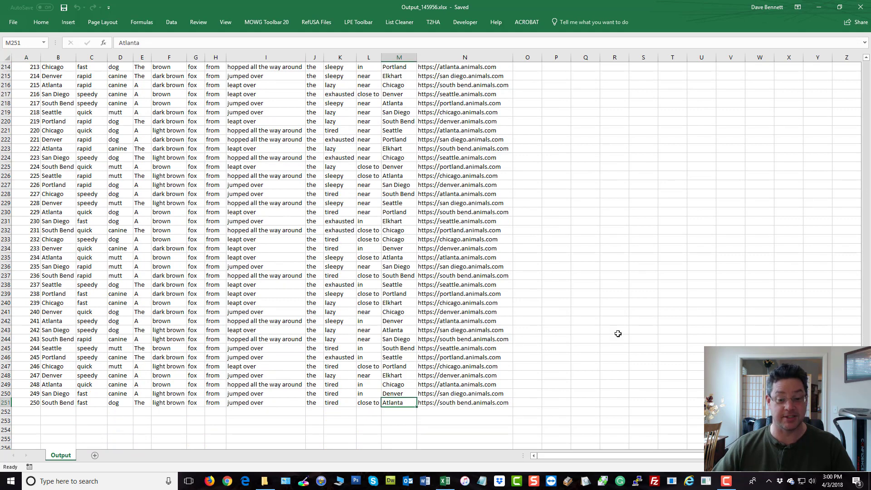
click(392, 375)
scroll(403, 221, up, 8)
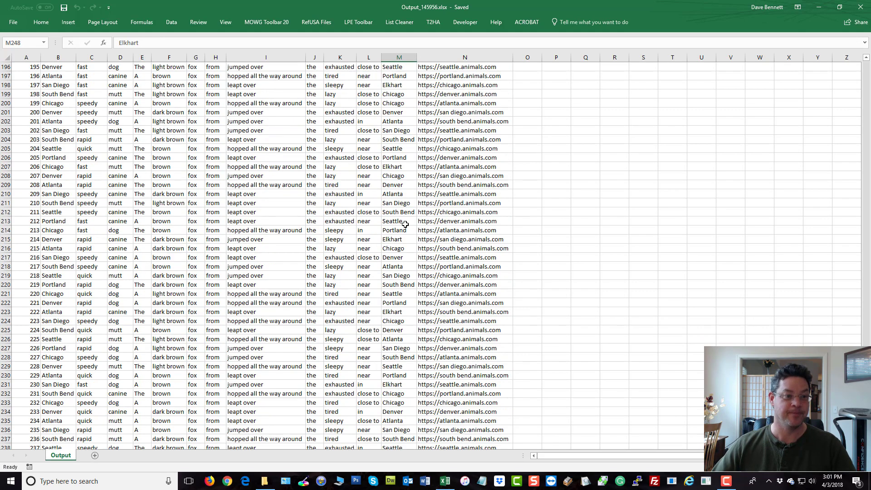
scroll(93, 84, up, 5)
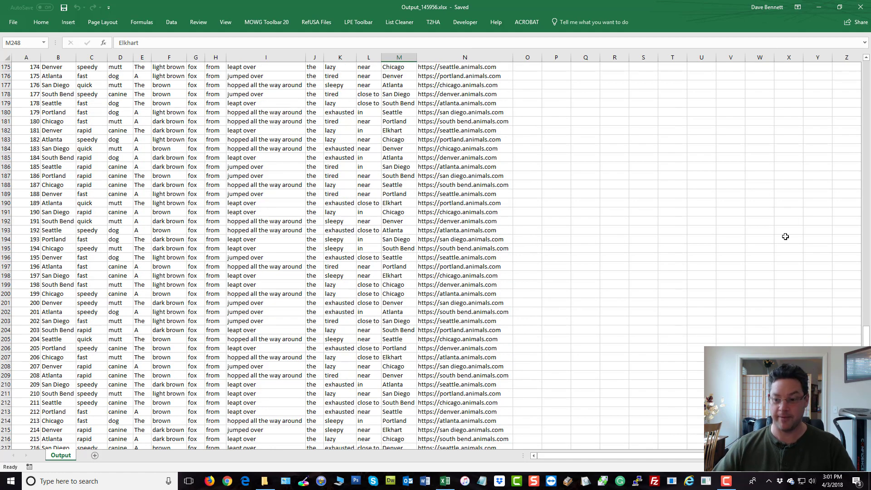
drag(865, 335, 865, 65)
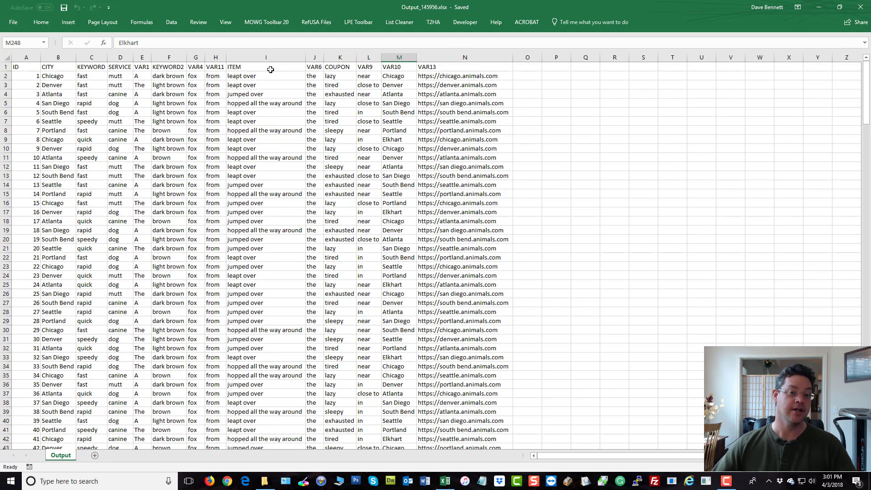
drag(447, 68, 20, 67)
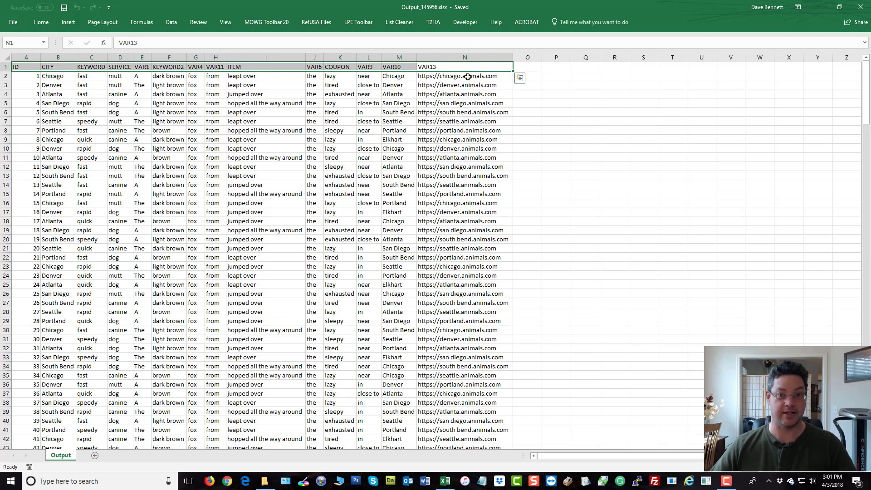
click(654, 196)
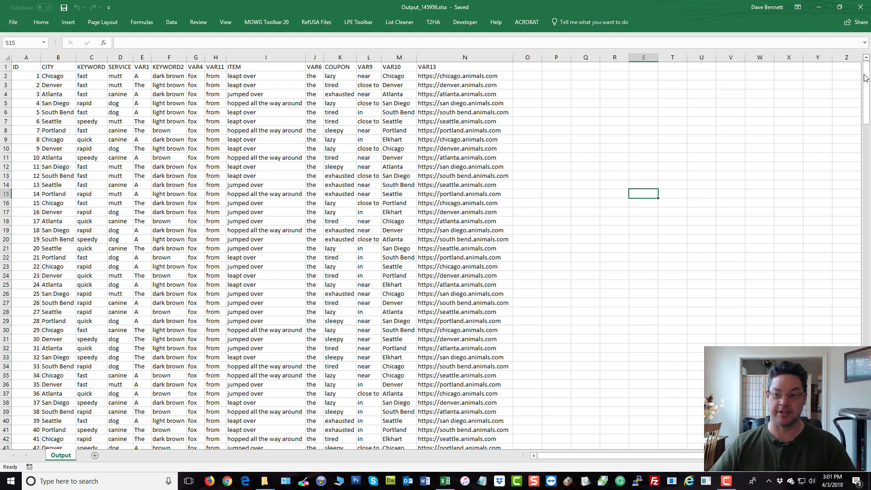
Step: Check the ID numbering down to the last record, and highlight the whole ID column
scroll(864, 78, down, 20)
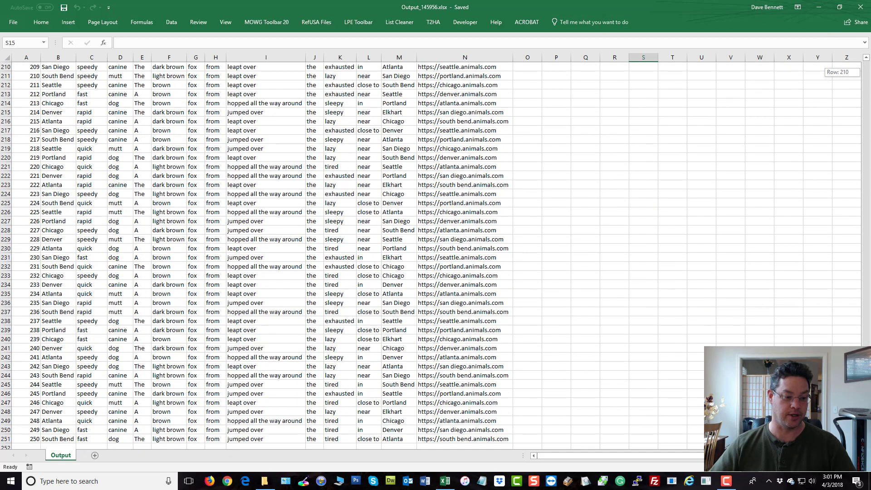
scroll(5, 407, down, 3)
click(29, 359)
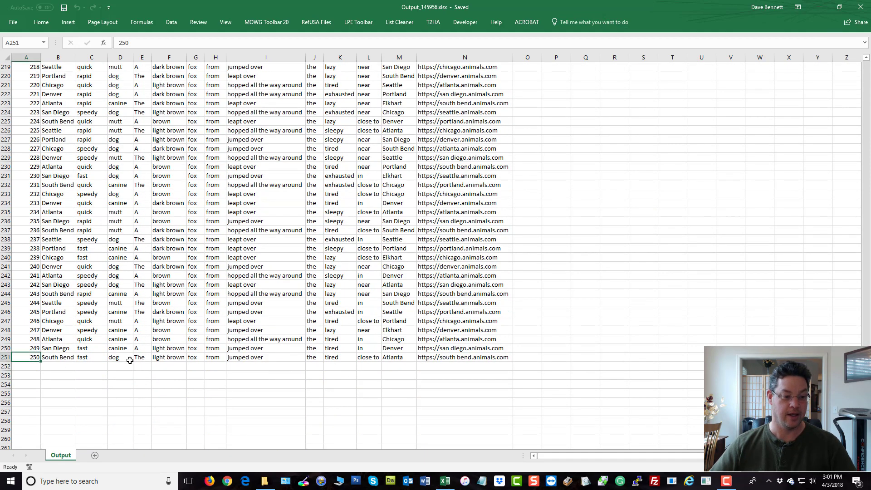
scroll(424, 220, up, 18)
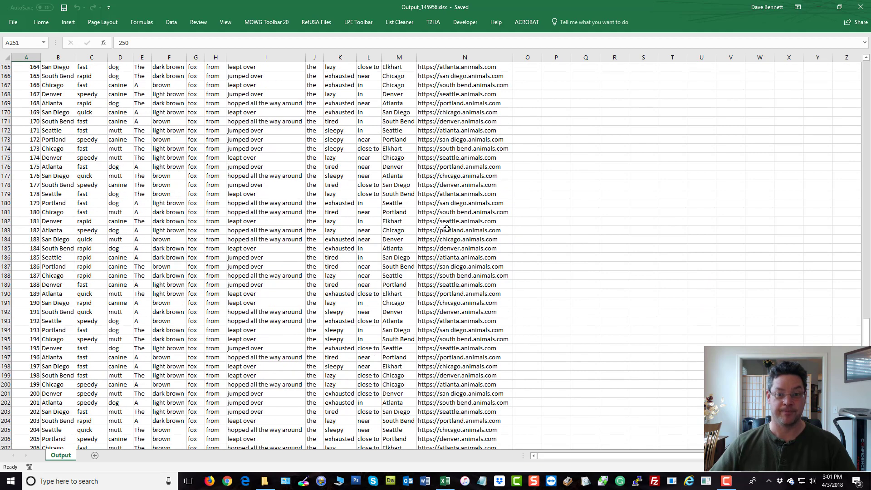
click(675, 101)
scroll(676, 111, up, 19)
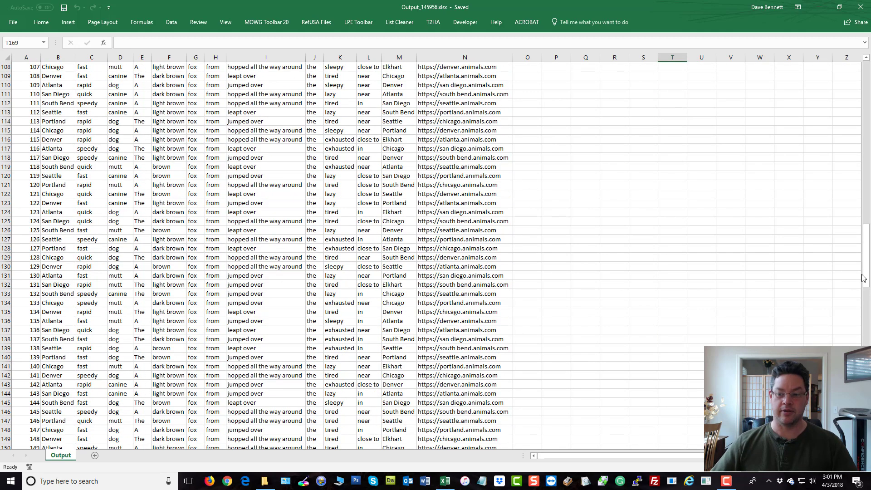
drag(868, 256, 867, 91)
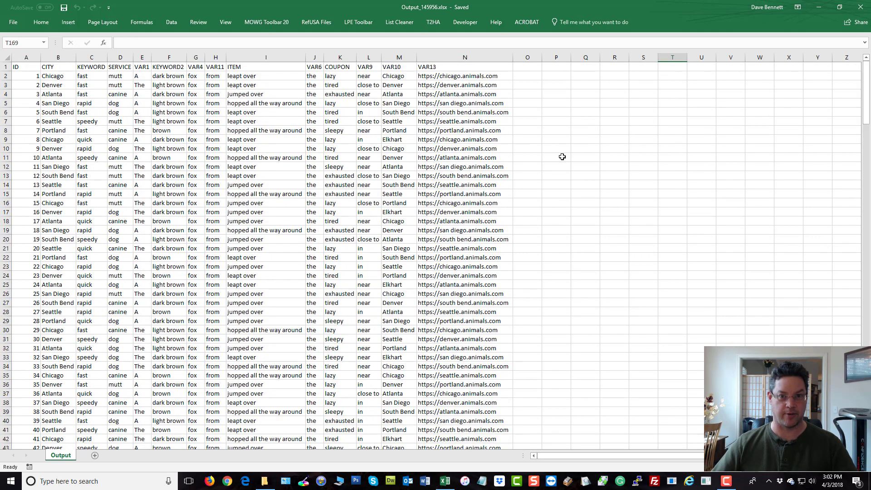
key(ctrl+Home)
key(ctrl+space)
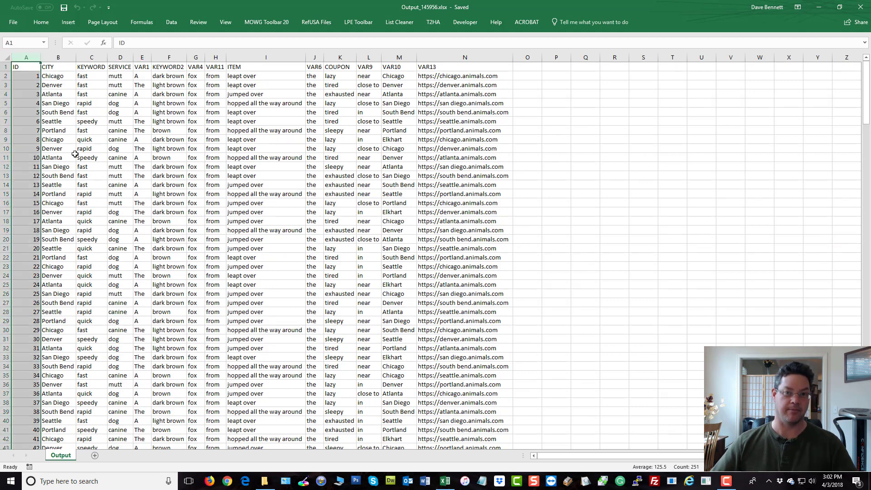
click(571, 122)
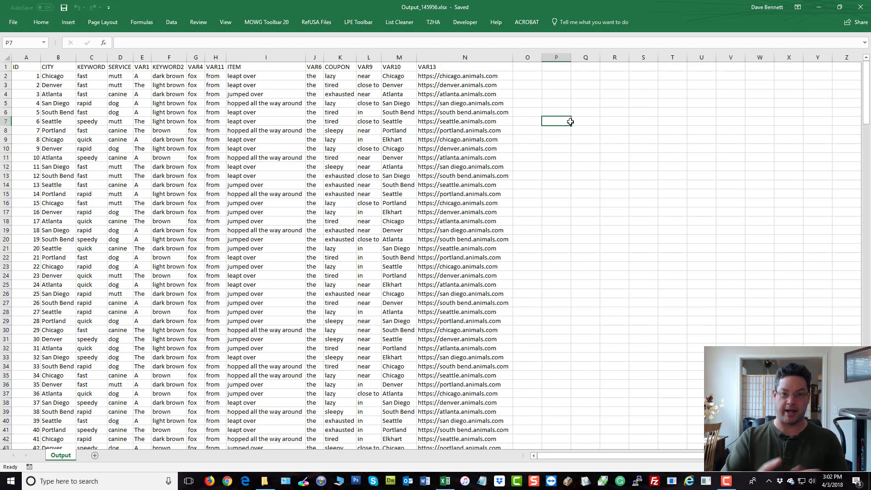
Step: Replace every occurrence of Seattle with Tacoma in the CITY column
scroll(613, 167, down, 5)
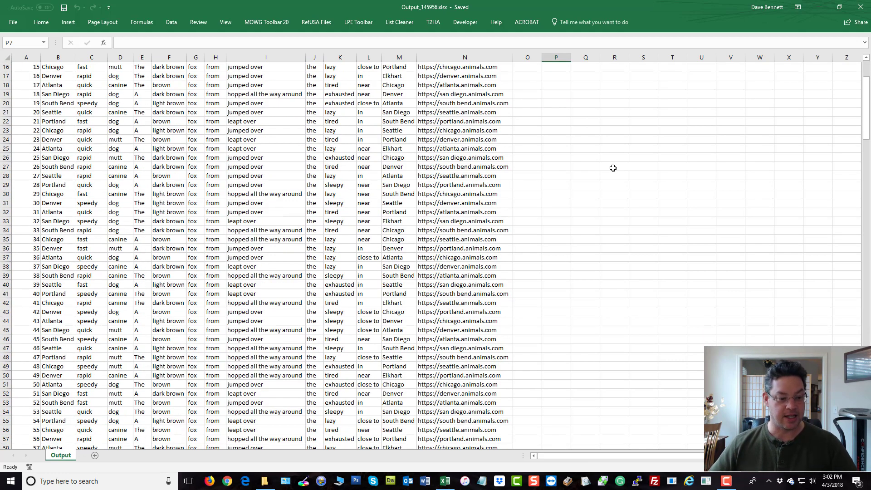
scroll(613, 168, up, 5)
click(45, 85)
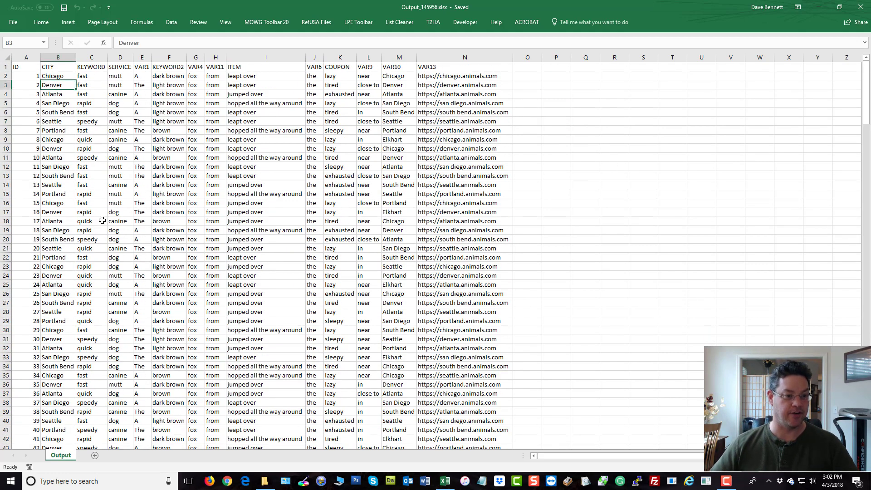
click(49, 122)
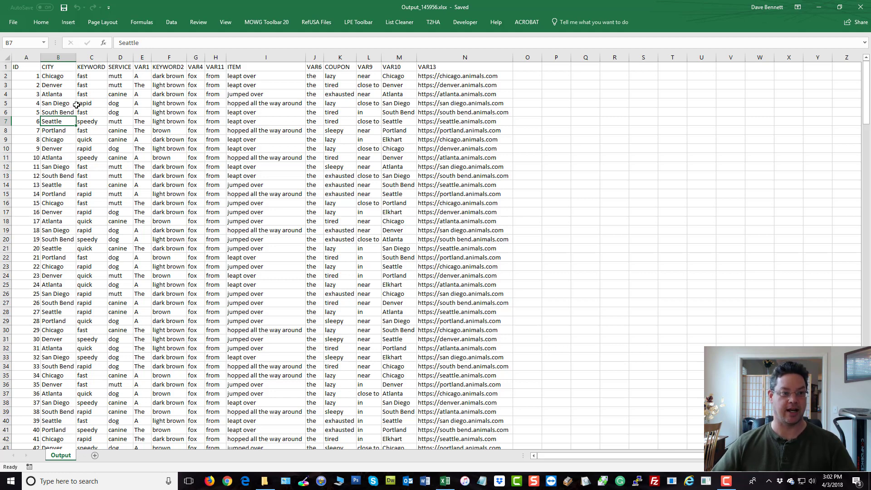
click(54, 56)
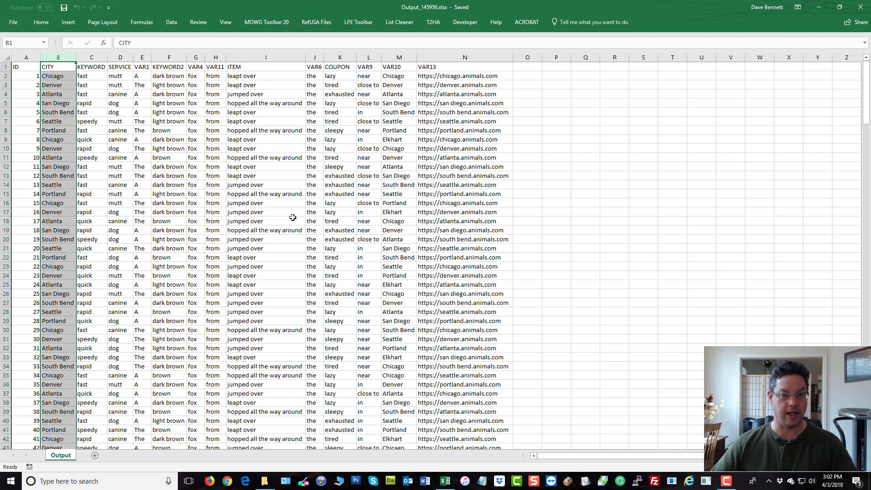
key(ctrl+h)
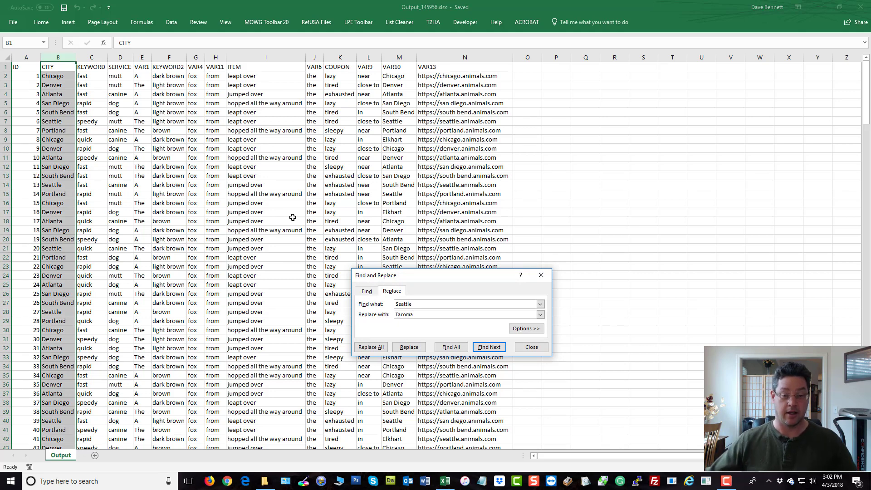
click(371, 347)
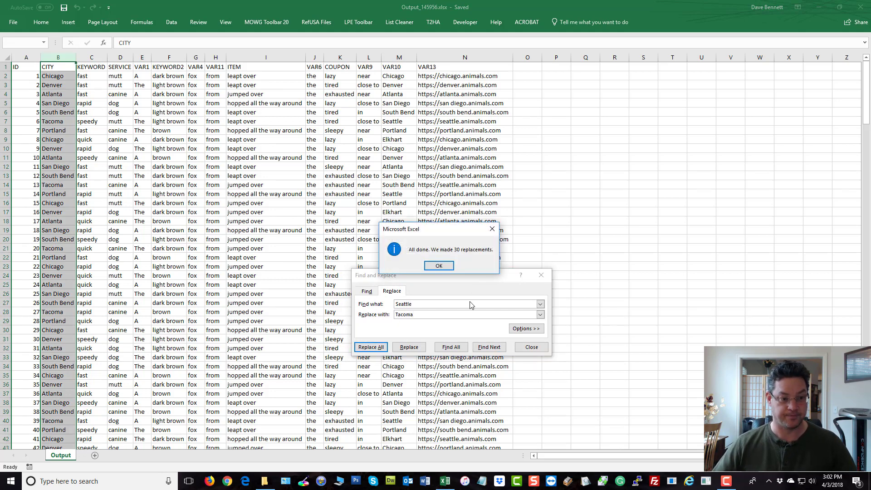
click(440, 266)
click(541, 348)
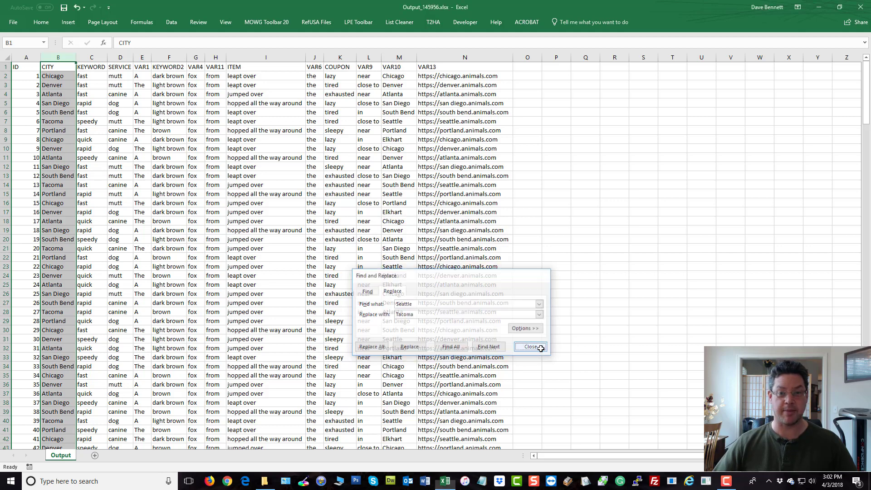
Step: Look over the edited CITY values and the IDs, and save the output workbook
click(195, 180)
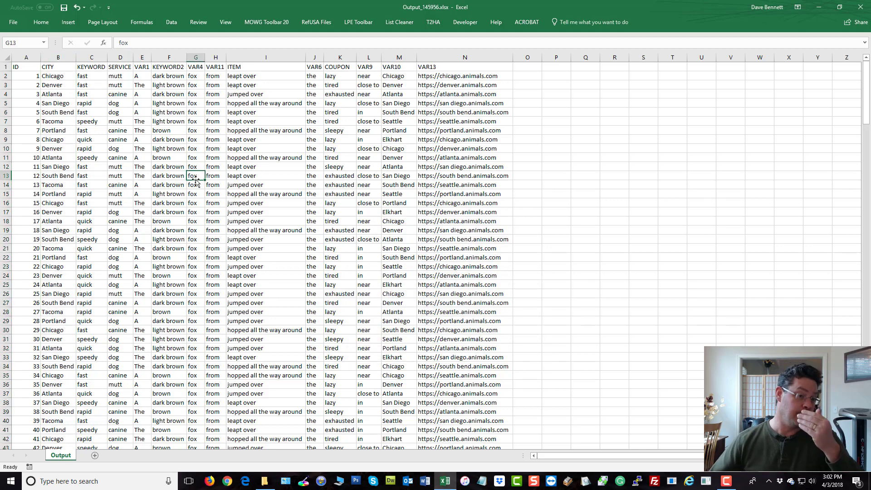
click(48, 149)
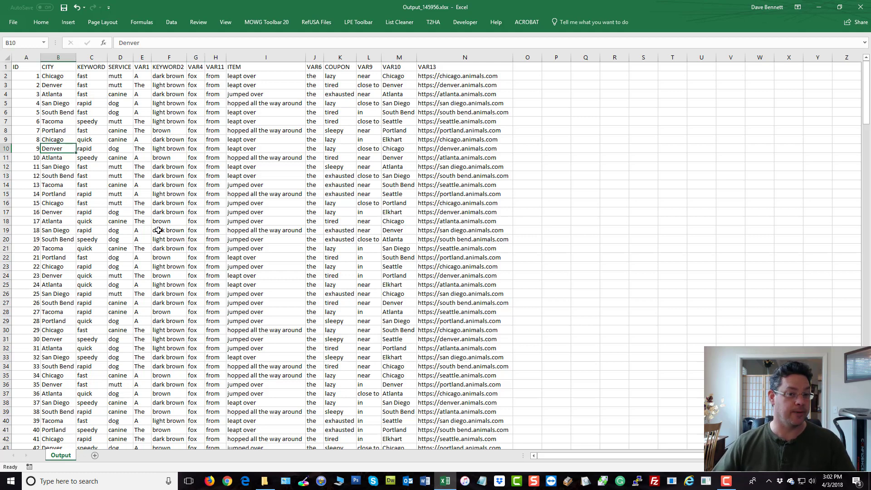
click(30, 76)
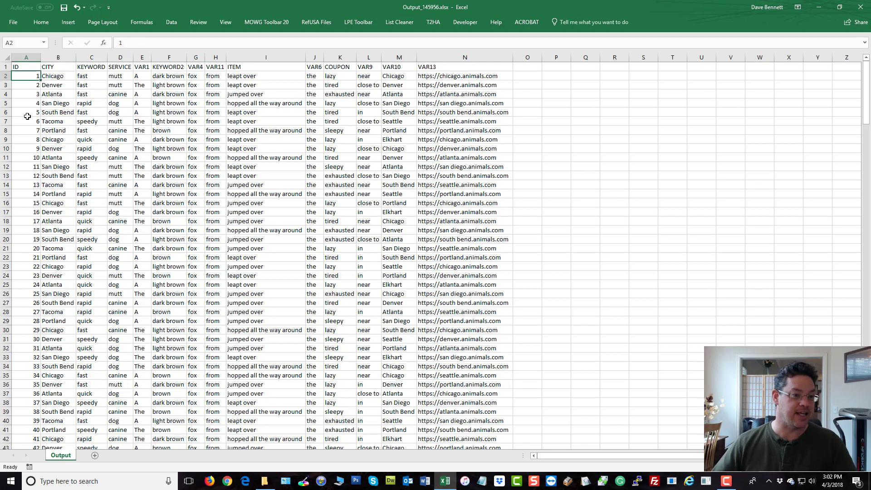
click(28, 139)
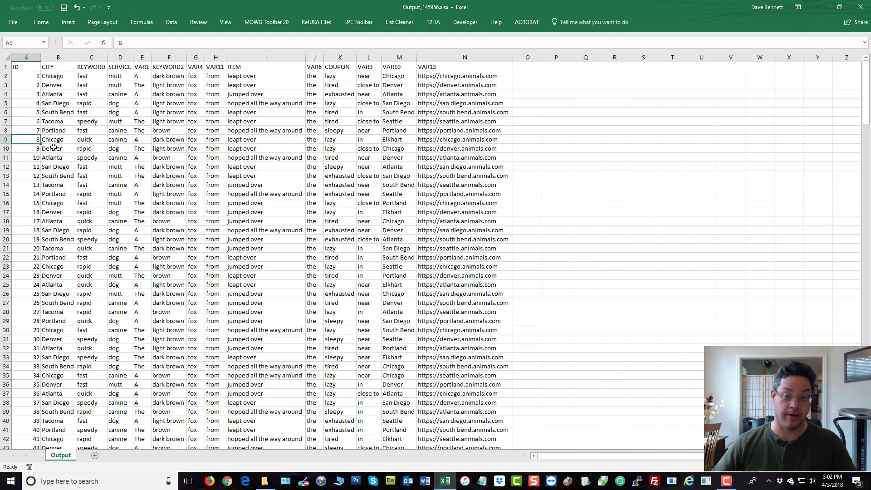
click(64, 7)
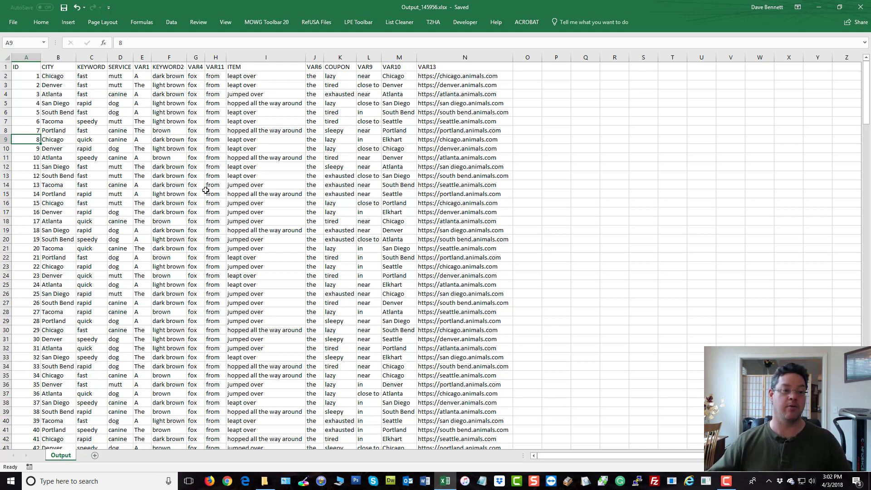
Step: Check the first few record IDs and select the entire row of the record with ID 26
click(23, 76)
click(26, 88)
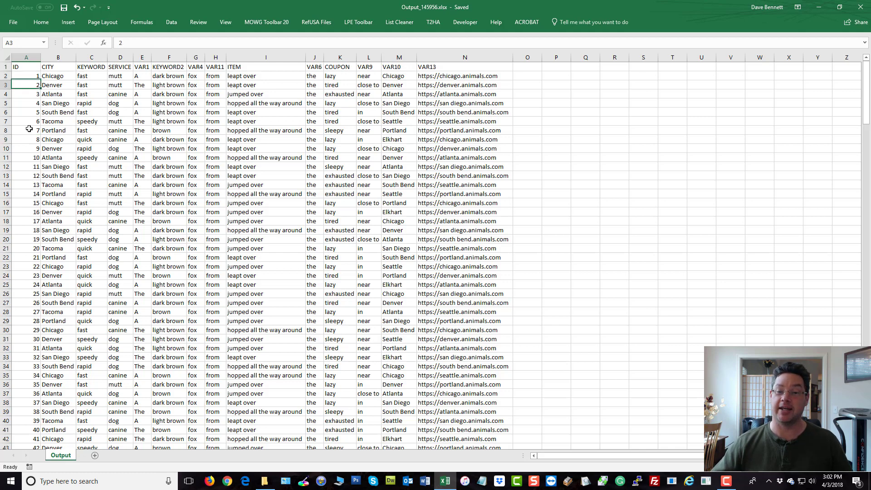
click(27, 103)
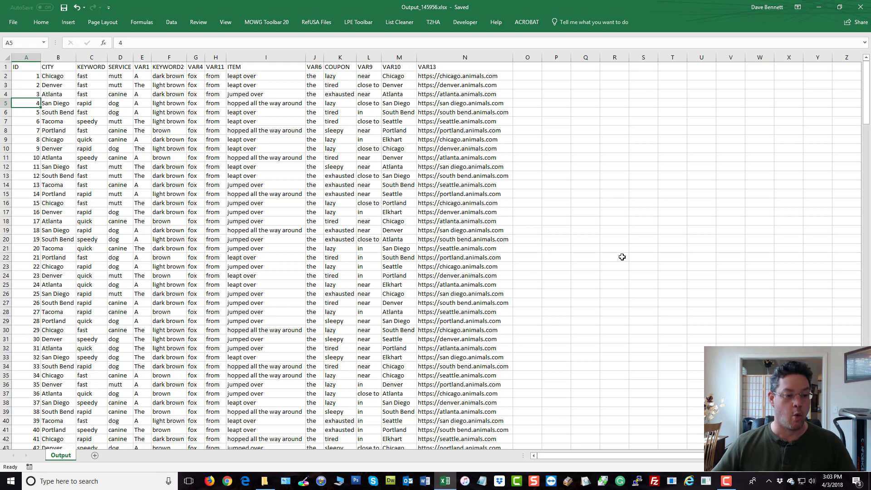
click(6, 303)
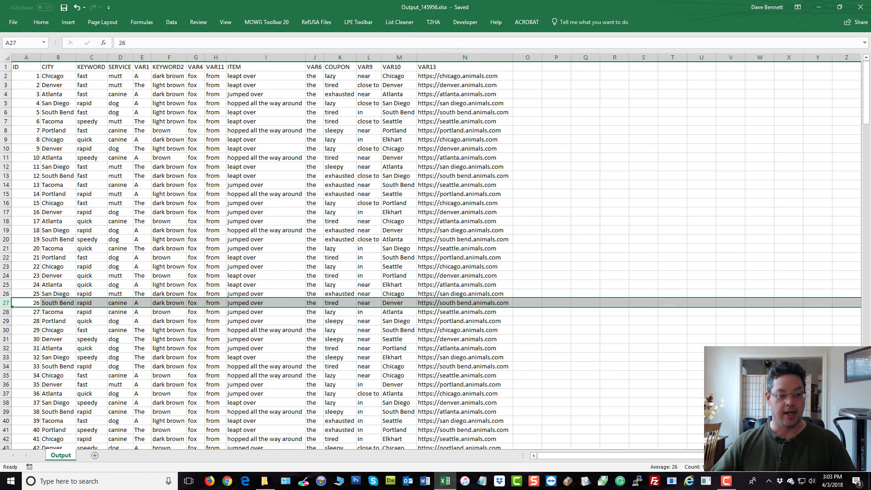
Step: Highlight the header row, and look through the records further down the sheet and back to the first one
click(9, 69)
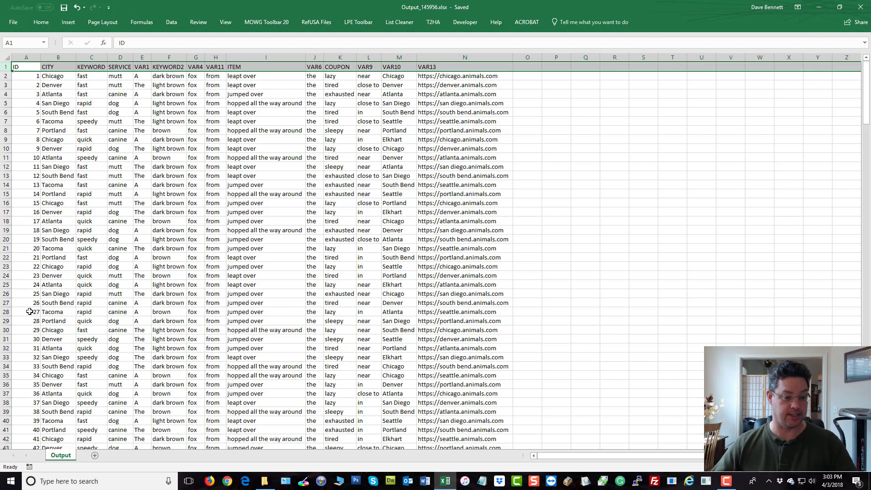
click(633, 226)
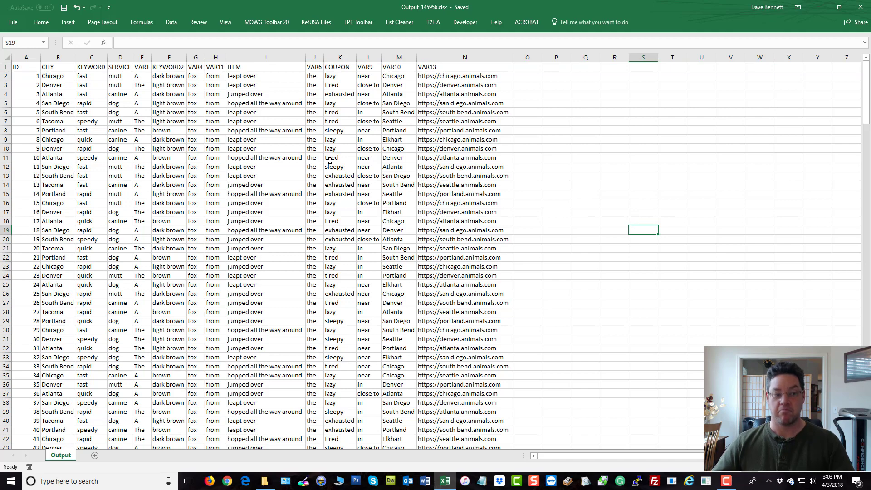
scroll(111, 248, down, 19)
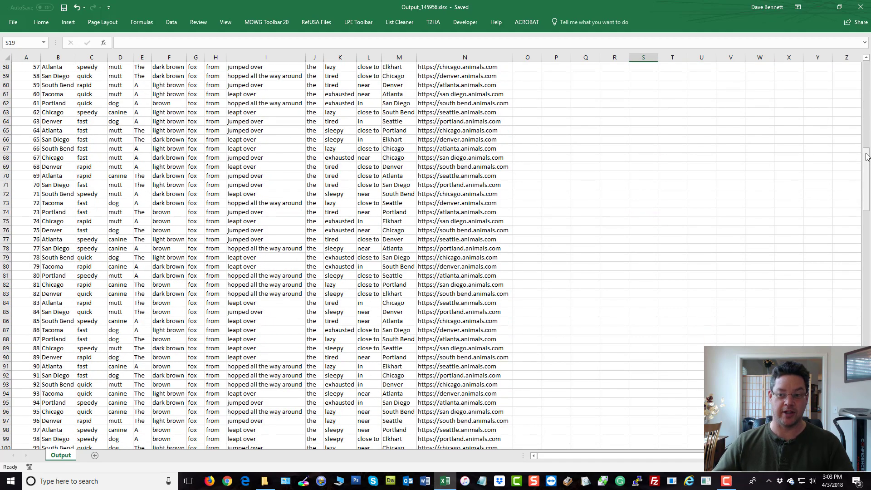
drag(867, 153, 866, 145)
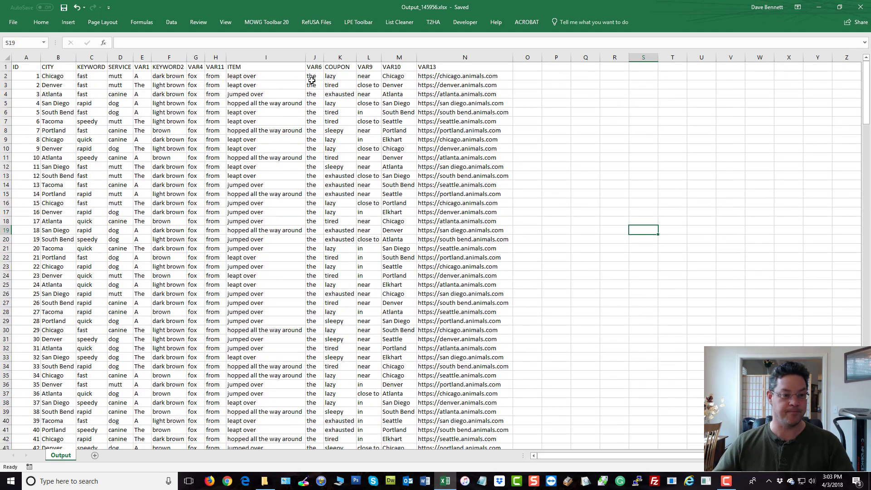
Step: Set the IDs of the first two records to 251 and 252
click(29, 75)
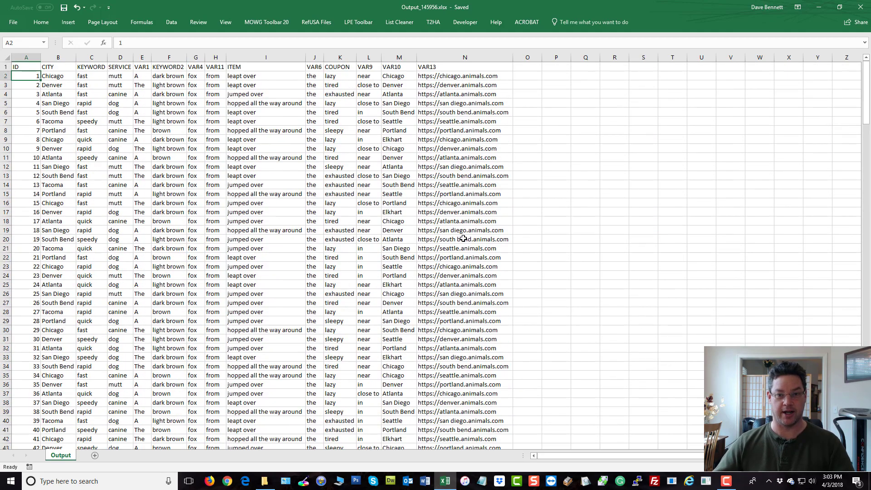
text(2)
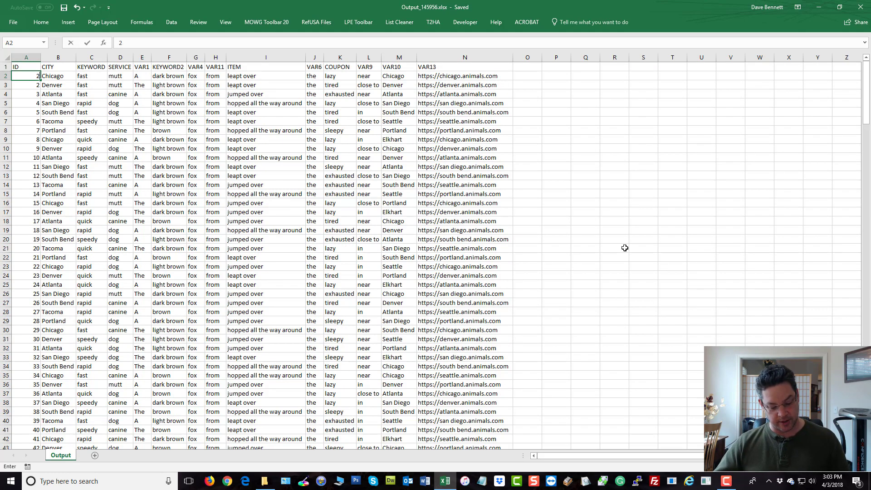
text(51)
click(605, 221)
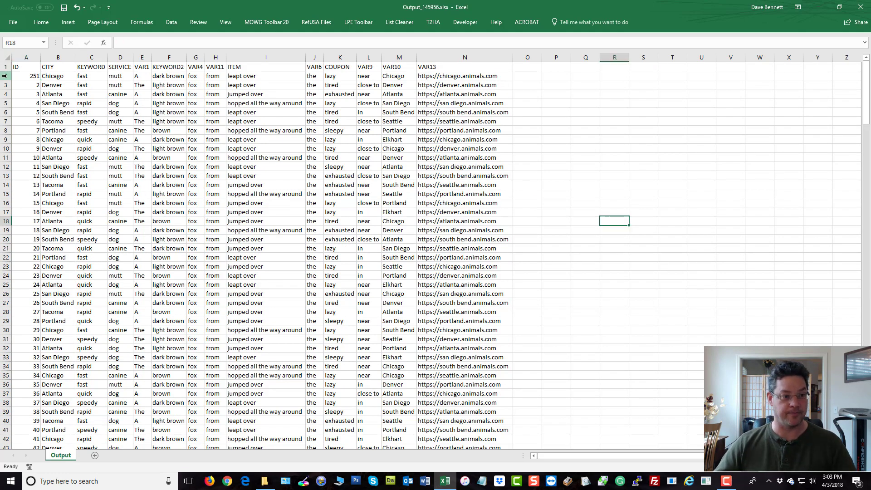
click(30, 75)
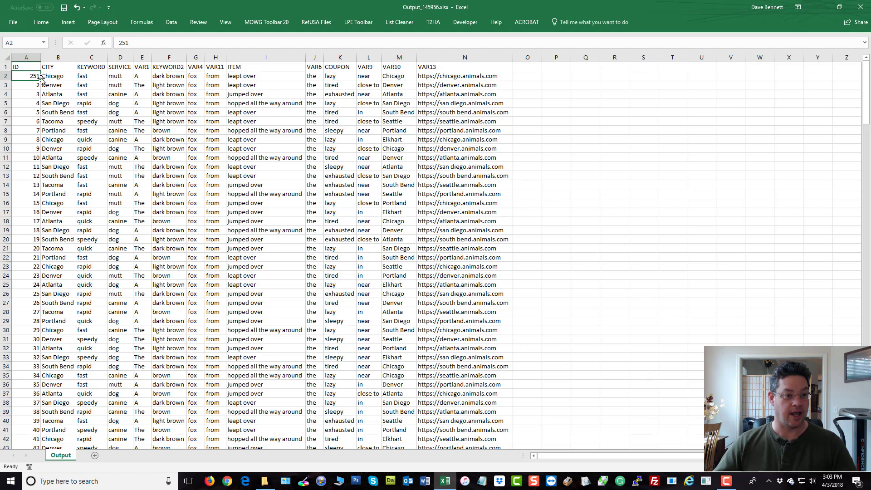
drag(40, 80, 39, 88)
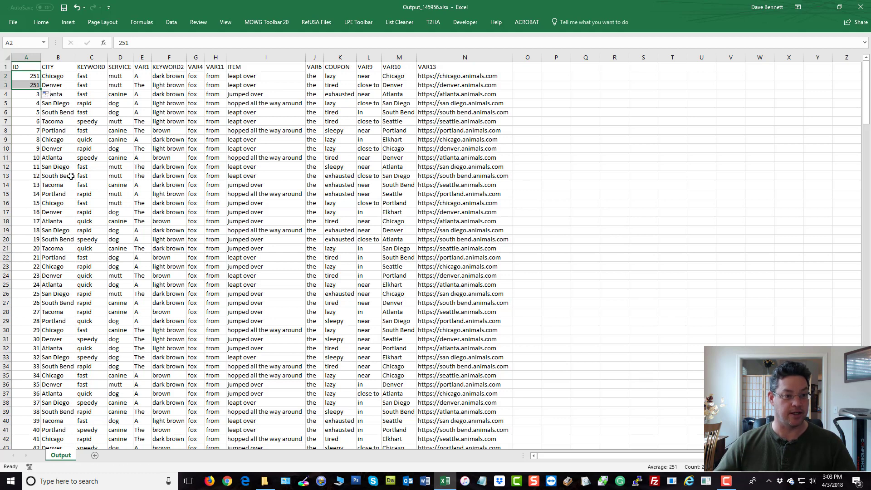
click(37, 84)
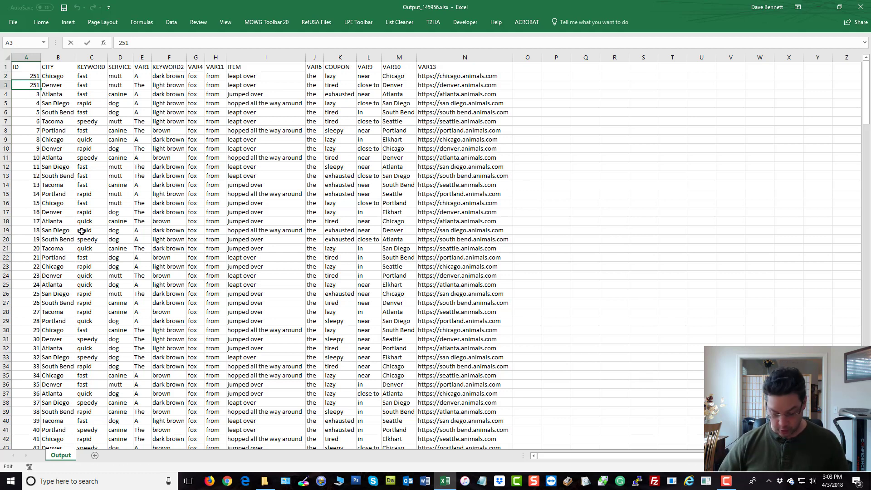
text(252)
key(Return)
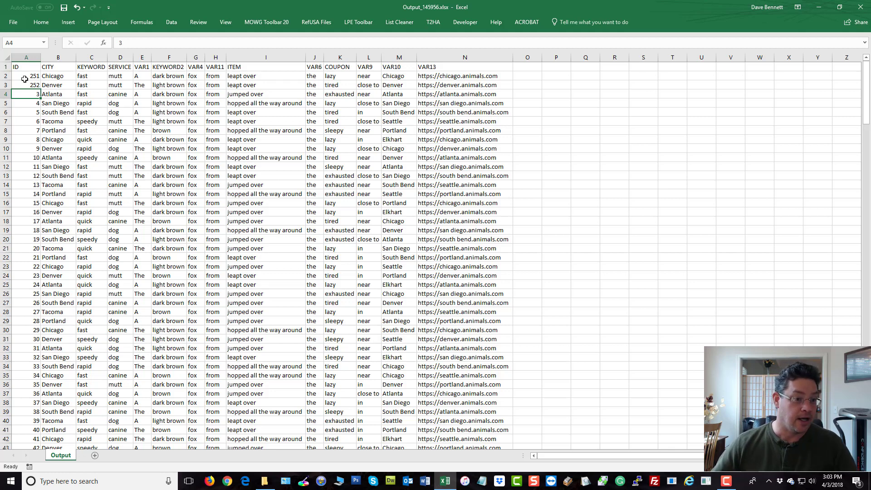
Step: Continue the 251, 252 series down the ID column to the last record, ending at 500
drag(24, 76, 26, 87)
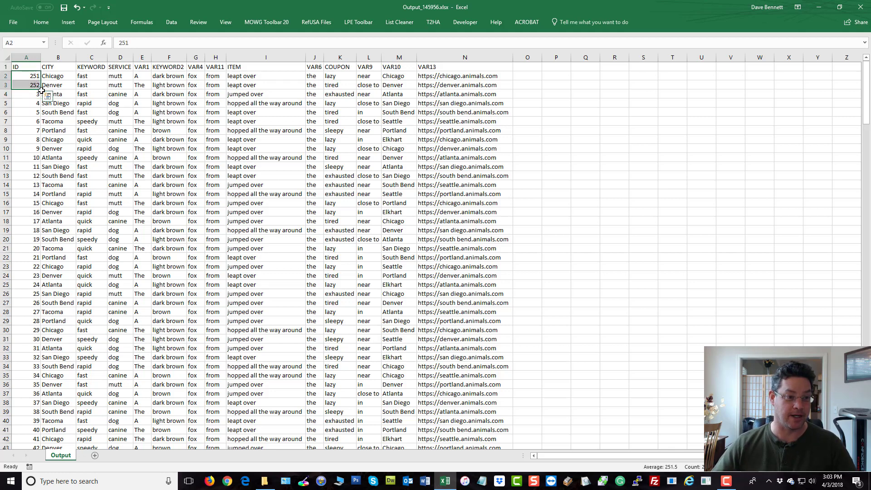
drag(42, 90, 41, 116)
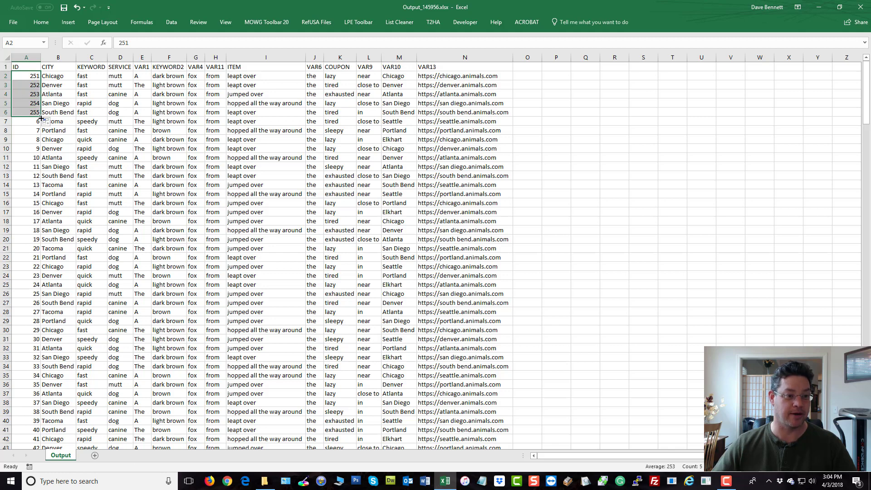
drag(41, 119, 24, 431)
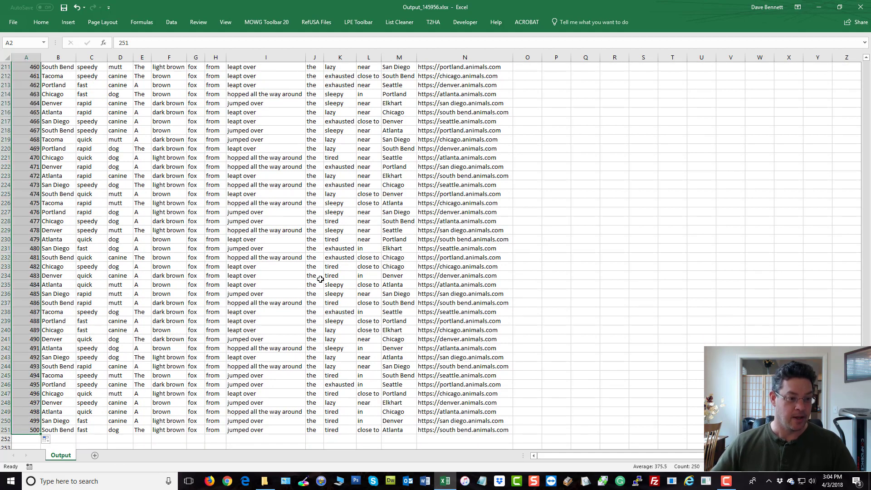
Step: Look over the renumbered IDs back to the first record, and highlight the CITY, KEYWORD and SERVICE columns and that record's values in them
click(302, 211)
scroll(474, 277, up, 17)
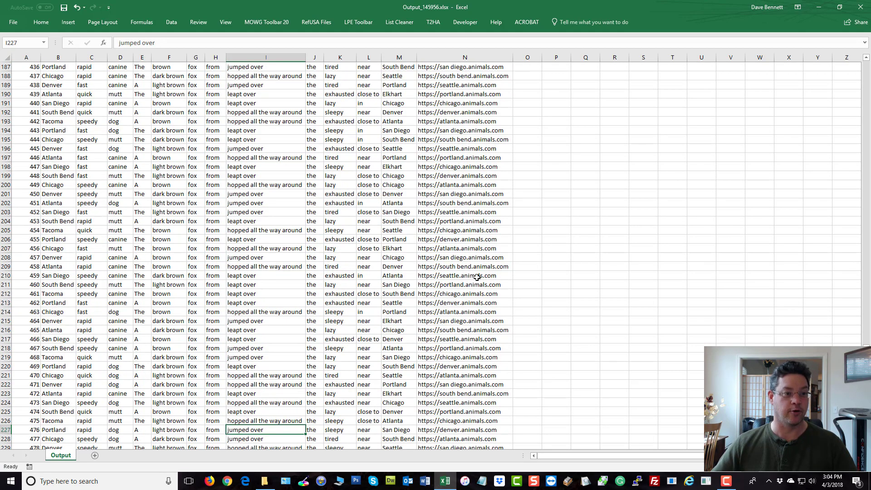
scroll(181, 137, up, 11)
scroll(295, 181, up, 17)
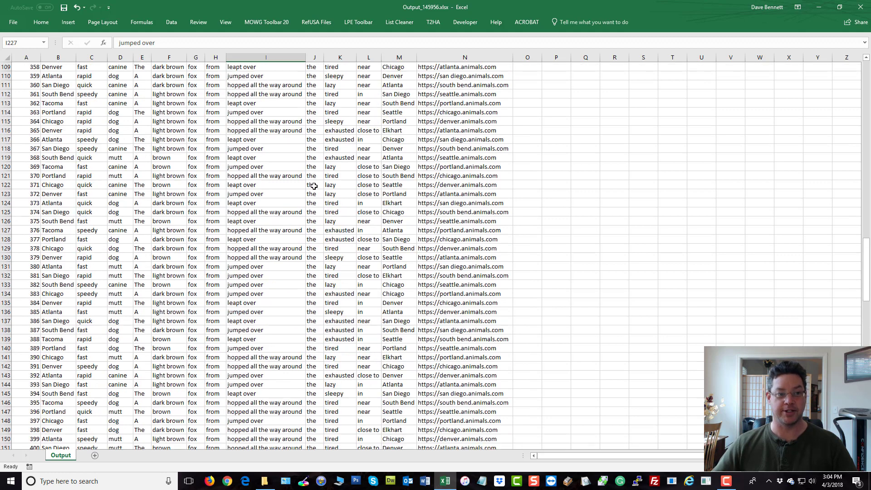
scroll(337, 207, up, 20)
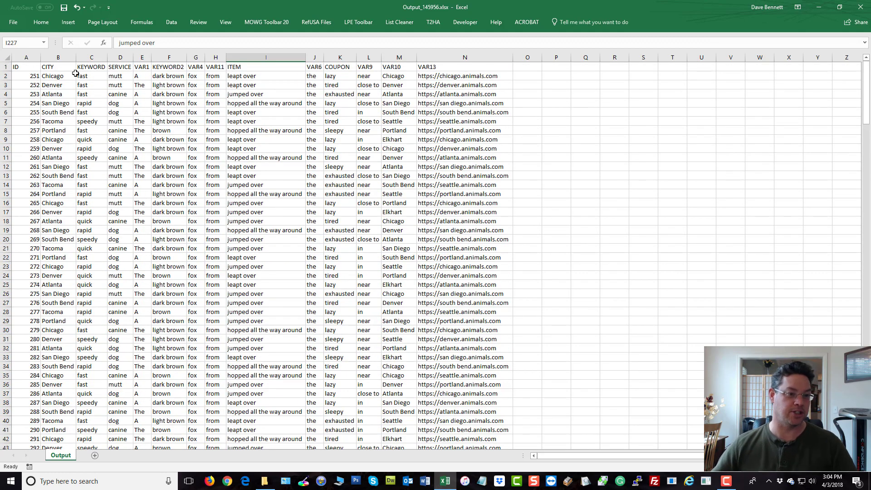
click(56, 54)
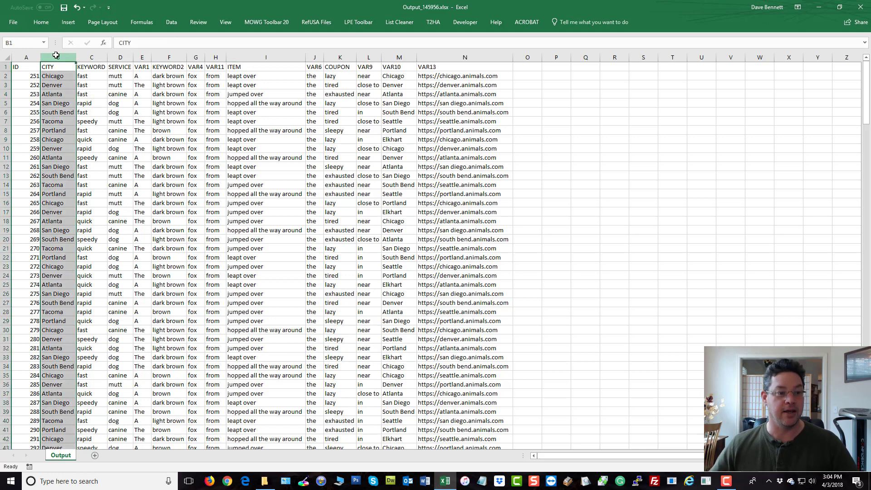
click(92, 57)
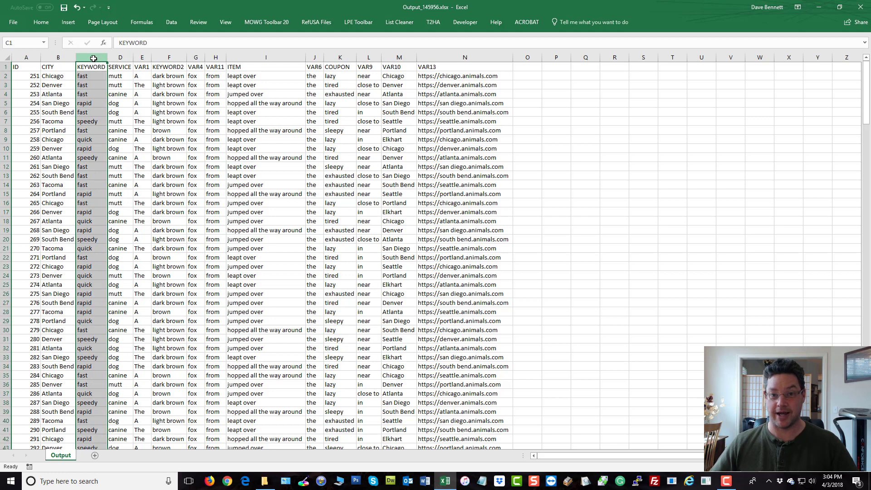
click(122, 57)
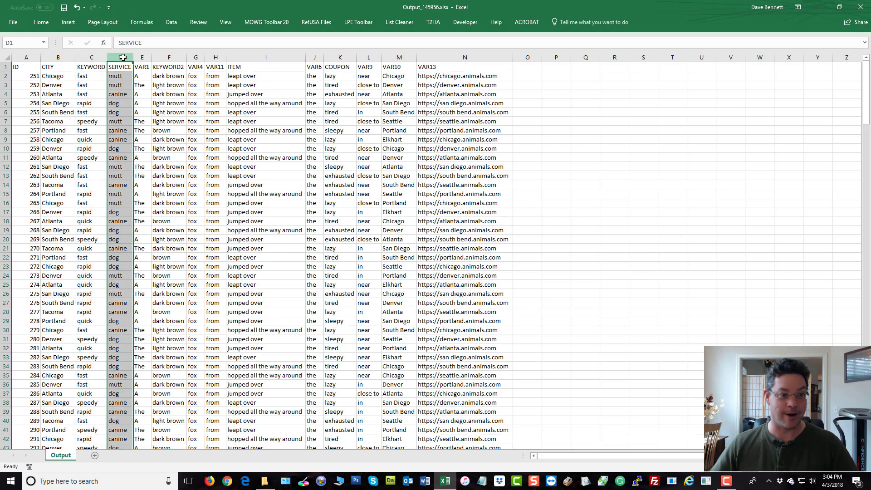
click(26, 76)
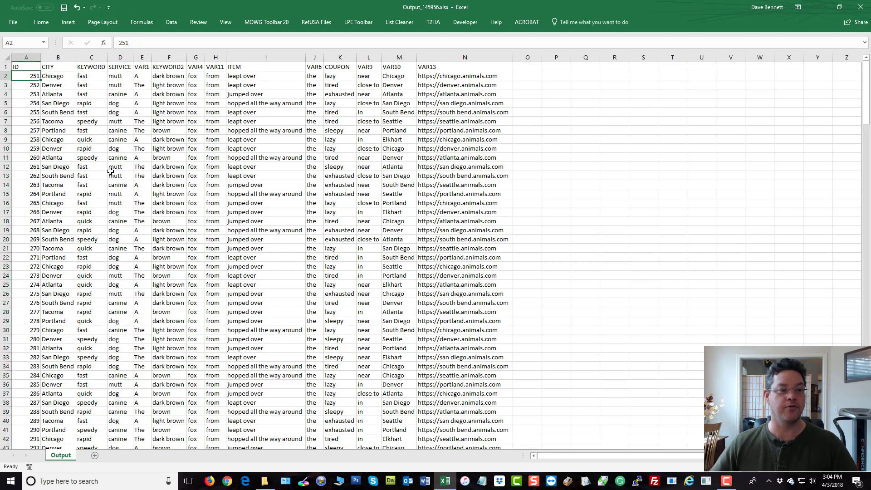
drag(57, 76, 114, 77)
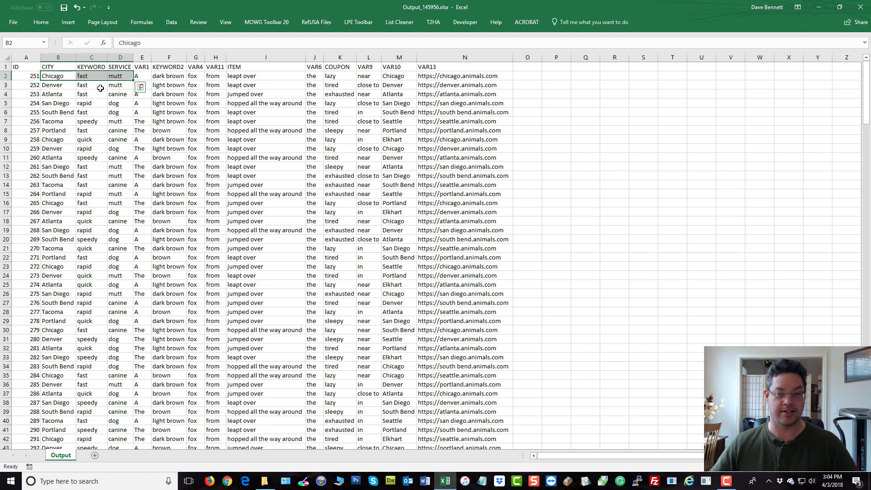
click(736, 168)
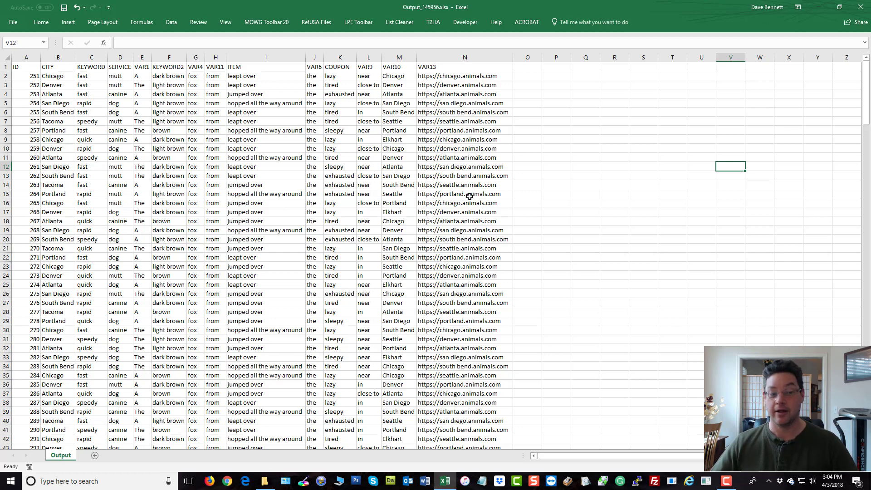
Step: Close the output workbook without saving its changes, and open MOWG-VARS.xlsx from the MOWGTV20-Demo folder
click(861, 7)
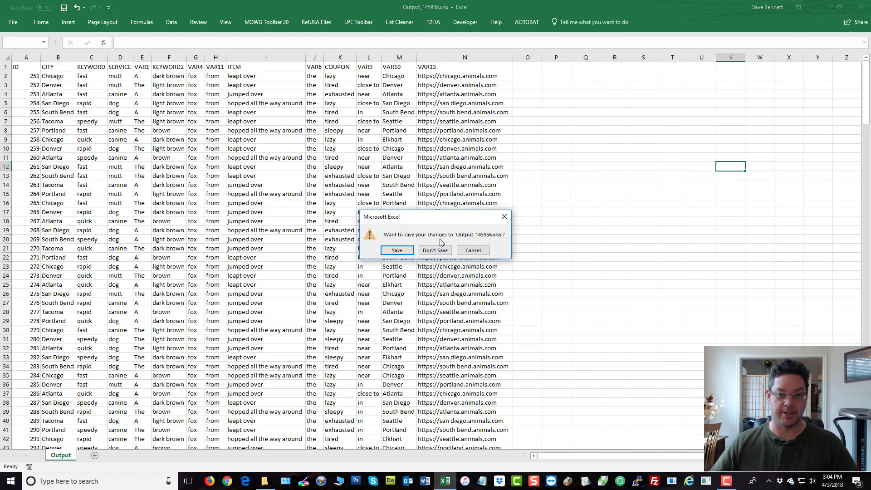
click(436, 251)
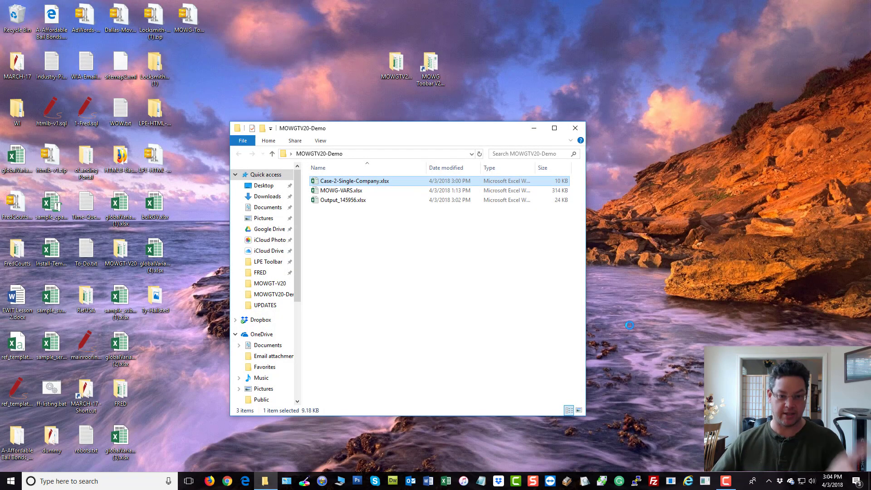
click(464, 282)
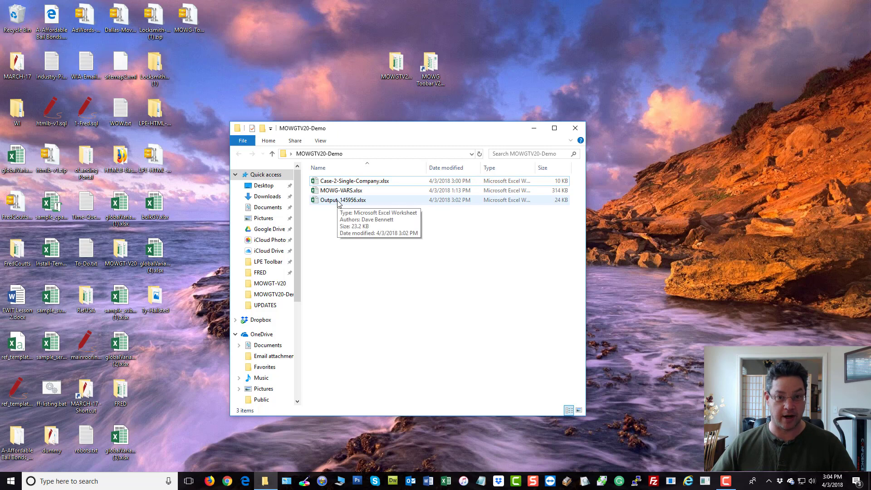
double_click(347, 191)
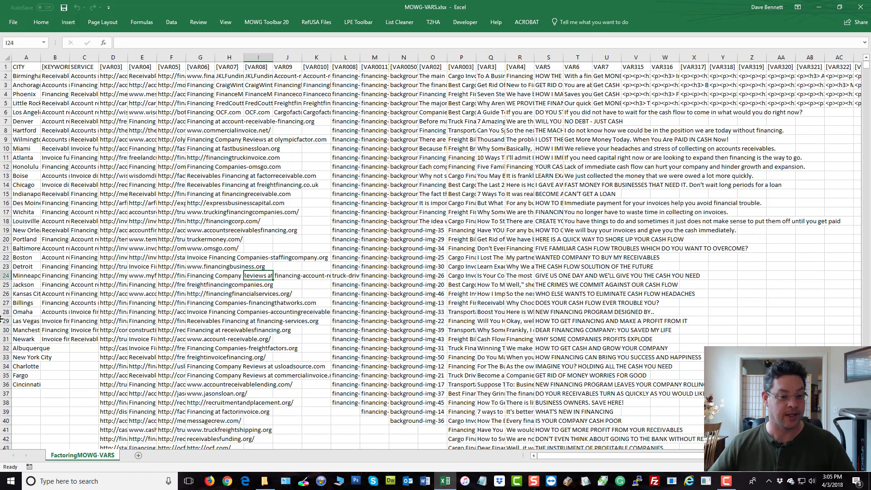
Step: Check the CITY, [KEYWORD] and SERVICE columns, and autofit the [KEYWORD] column to its contents
click(19, 54)
click(54, 57)
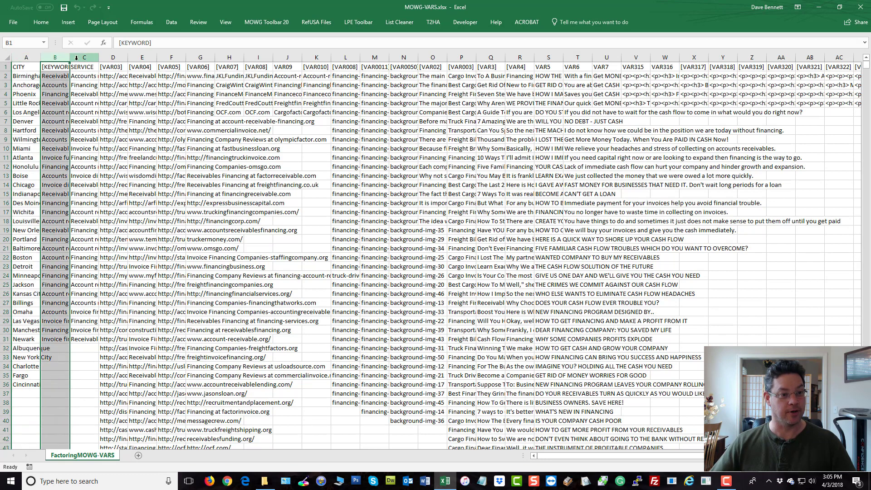
click(80, 57)
double_click(70, 57)
click(91, 68)
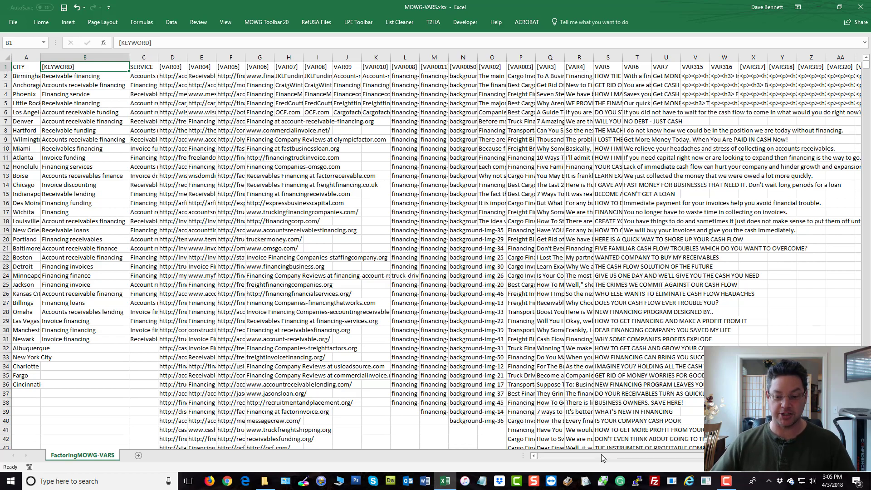
Step: Autofit the [VAR0017] column of stylesheet names to its contents
drag(601, 455, 731, 455)
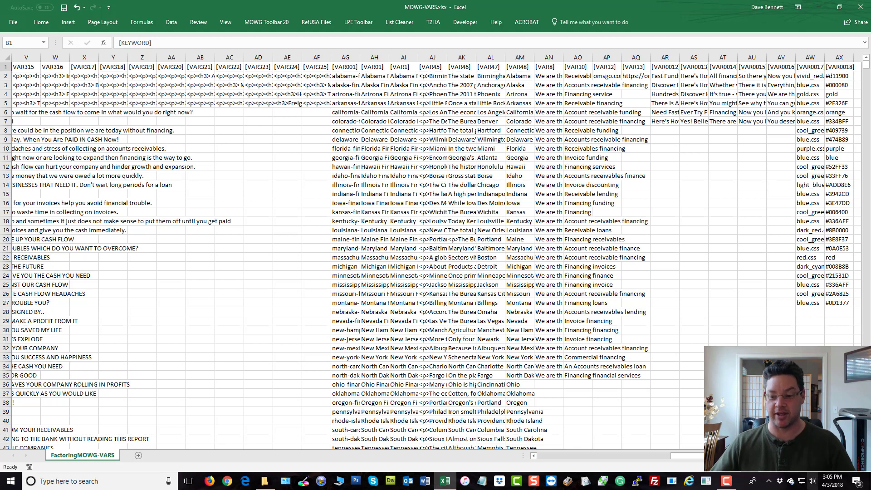
double_click(826, 56)
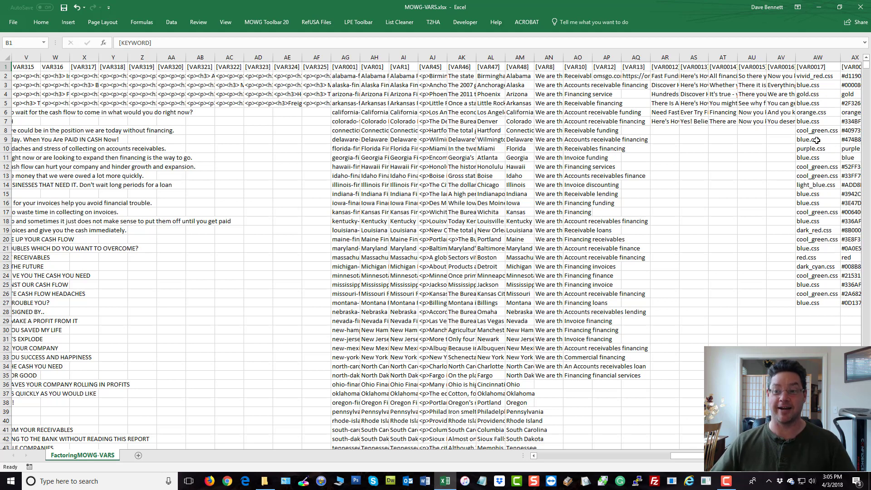
scroll(816, 140, down, 1)
scroll(835, 91, up, 1)
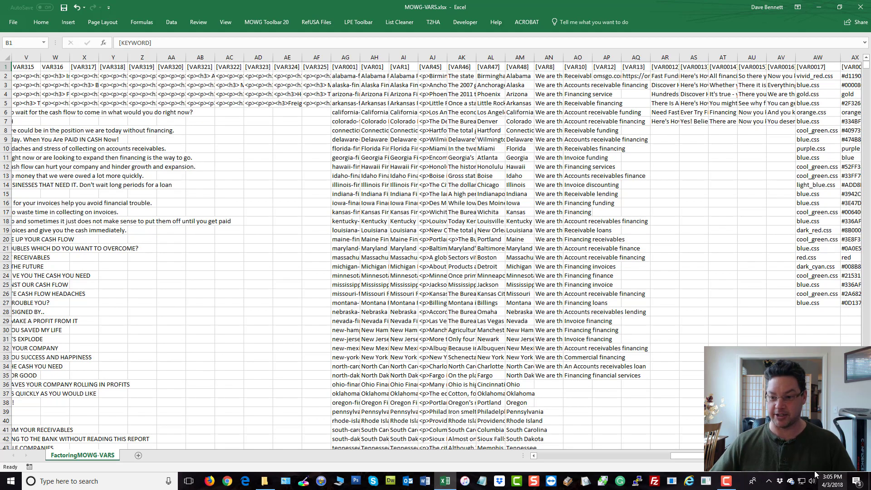
Step: Compare the stylesheet names in the [VAR0017] column with the color values in the neighbouring [VAR0018] column
mouse_move(852, 303)
mouse_down()
mouse_move(819, 259)
mouse_move(816, 75)
mouse_up()
click(822, 157)
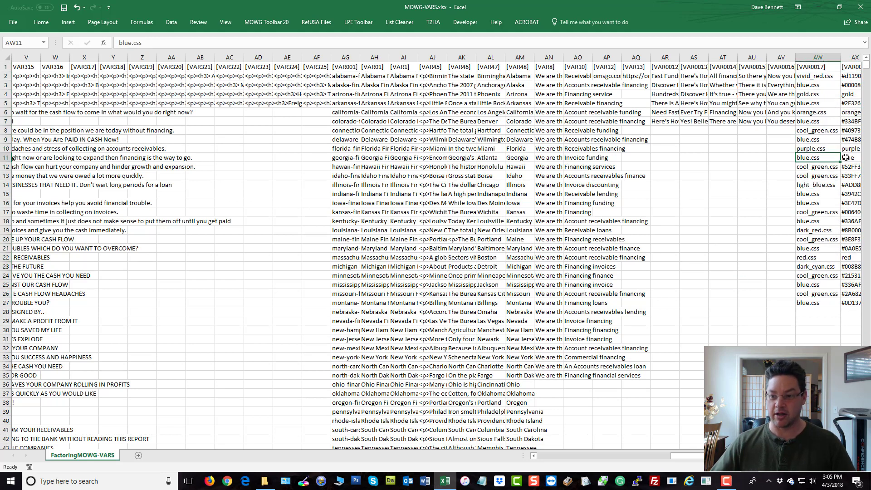
click(830, 149)
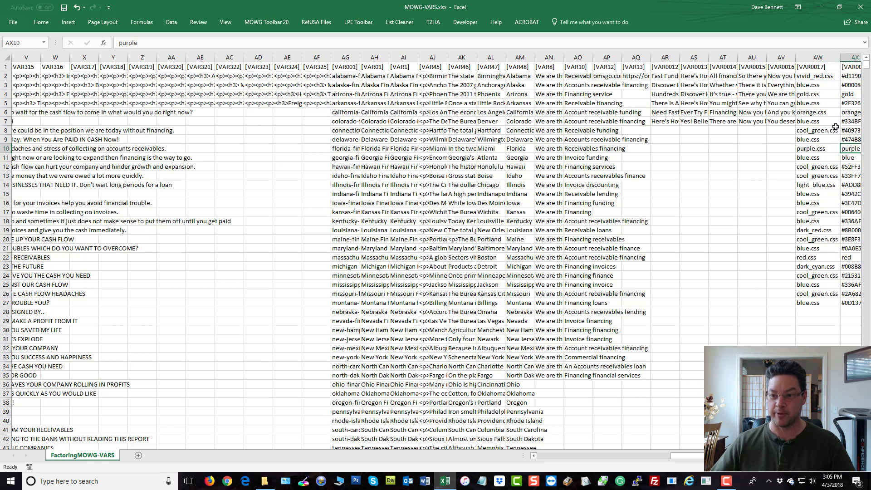
click(853, 139)
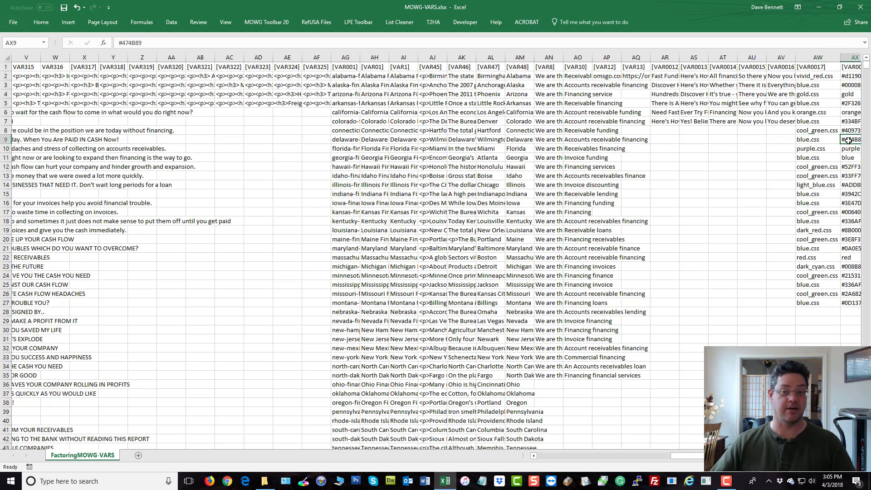
Step: Check how far down the data in the FactoringMOWG-VARS sheet reaches by going to its last filled row
click(818, 141)
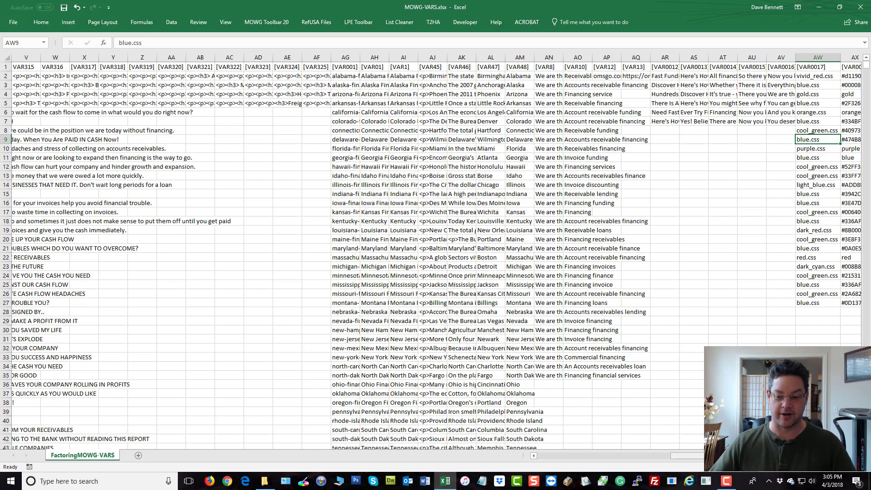
scroll(309, 227, left, 10)
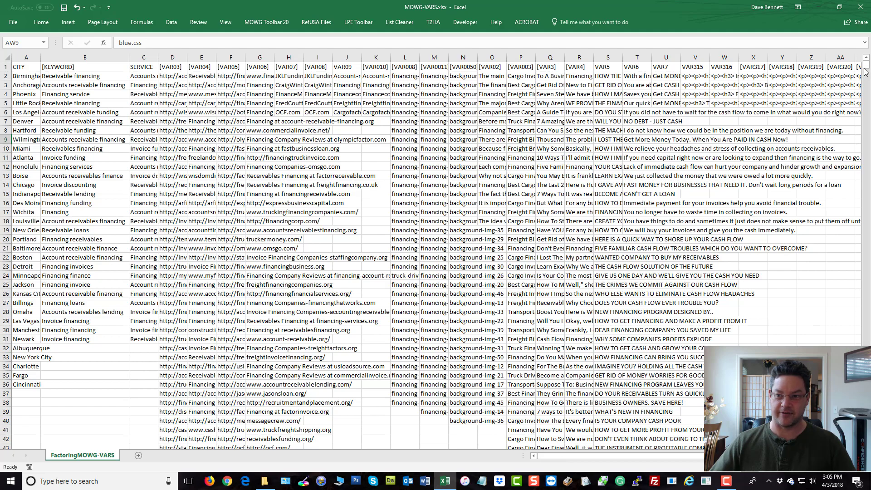
drag(865, 71, 860, 445)
scroll(279, 331, down, 3)
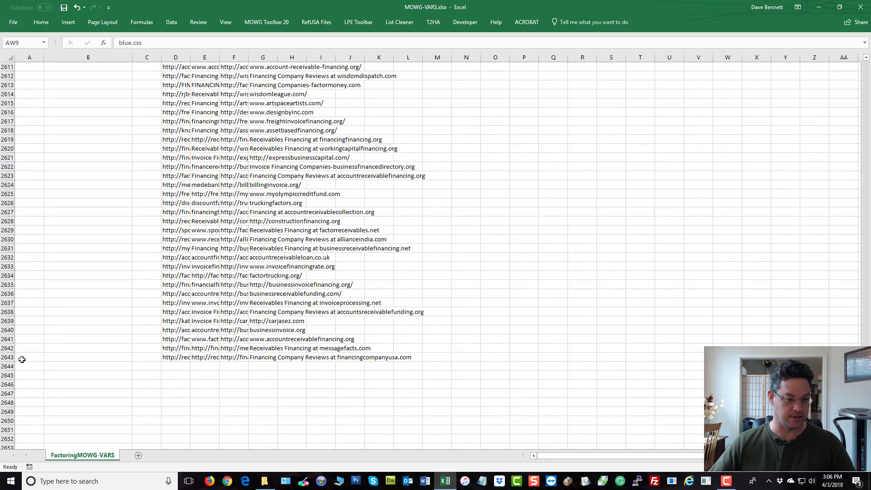
click(7, 357)
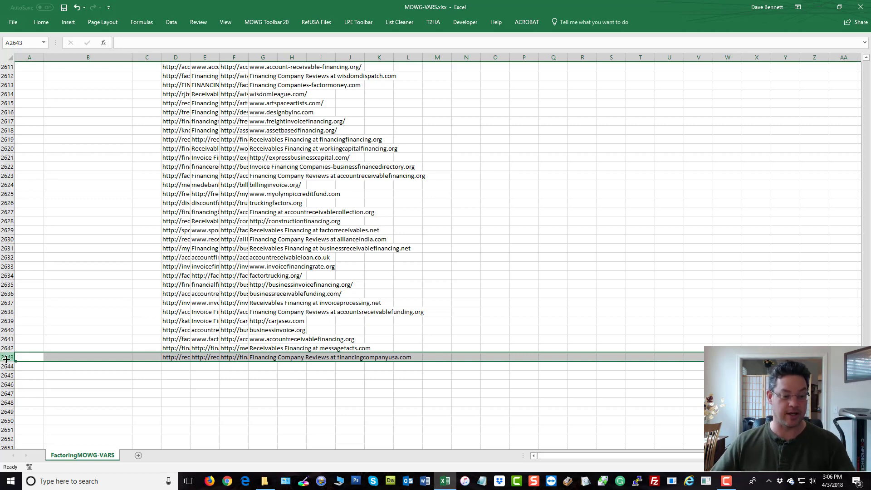
click(550, 141)
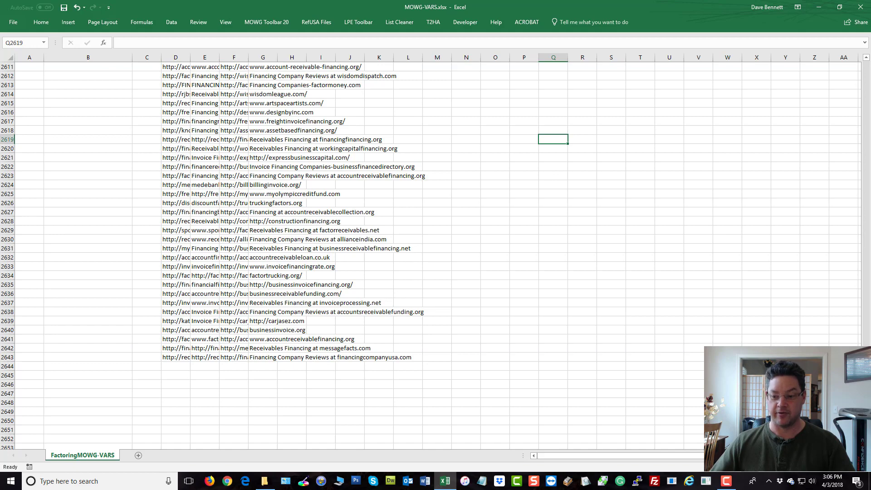
scroll(432, 232, up, 20)
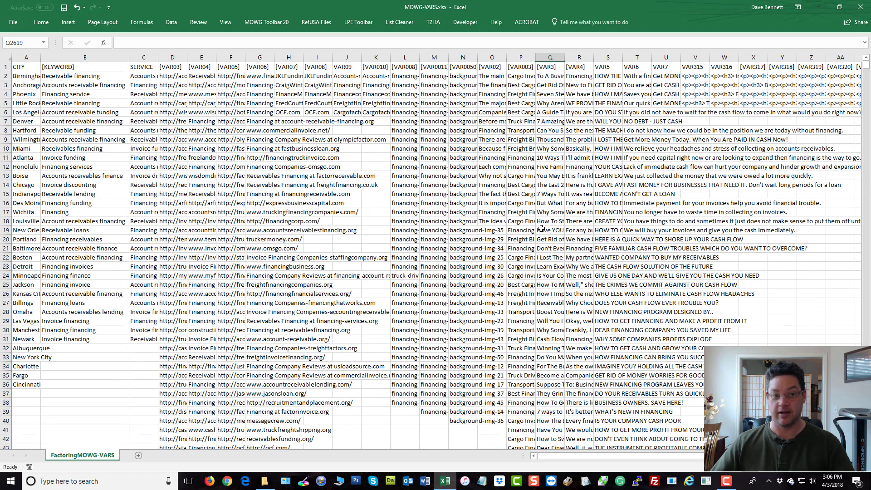
Step: Run Blitz Format on the variable sheet with 2642 desired results, consolidating them into a separate output workbook
click(266, 22)
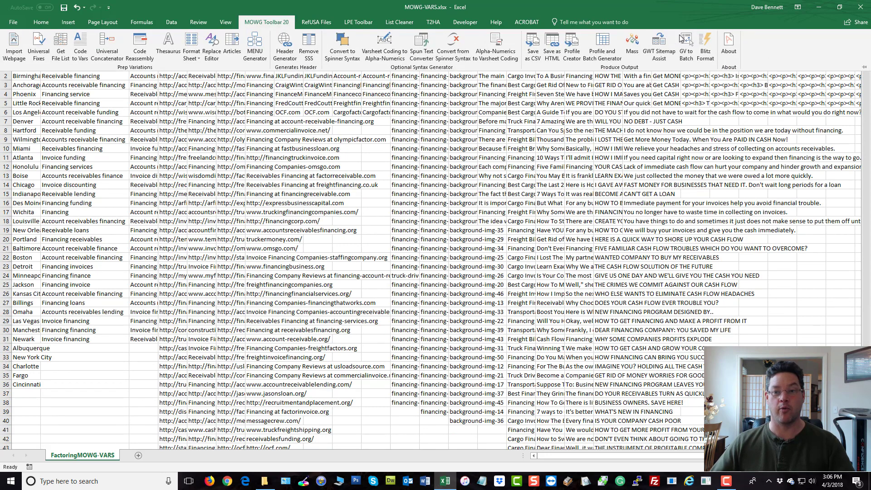
click(706, 45)
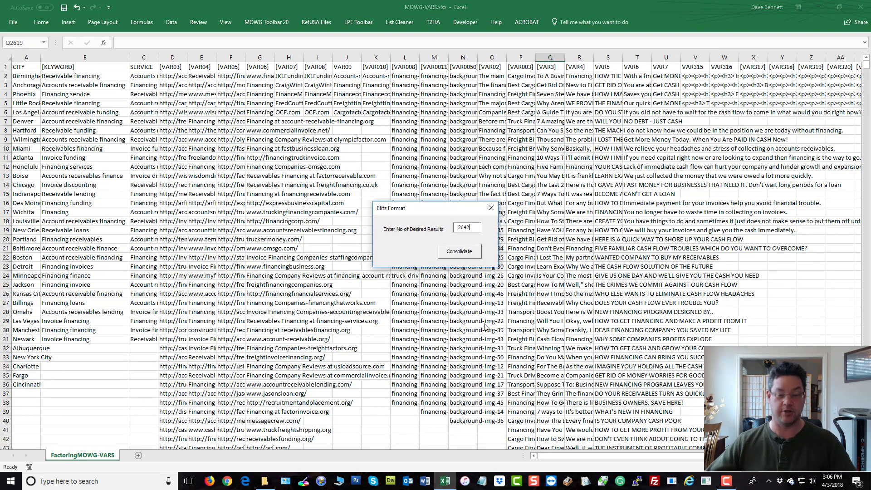
click(459, 252)
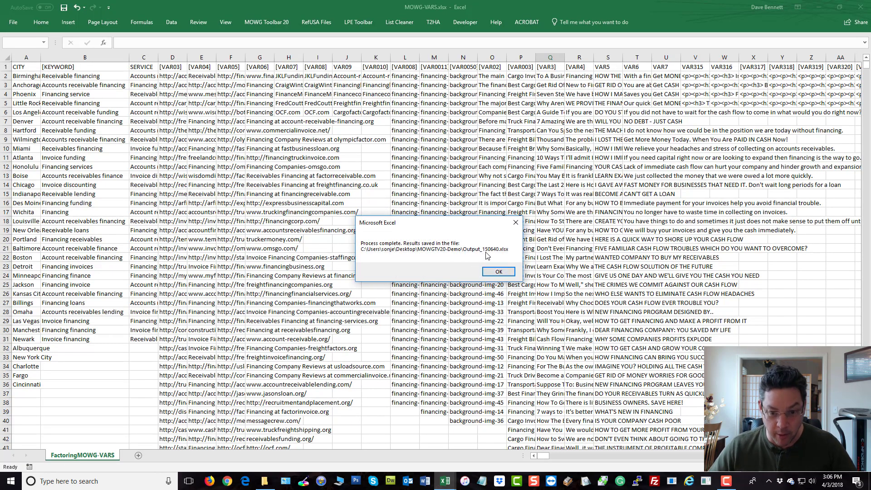
click(493, 272)
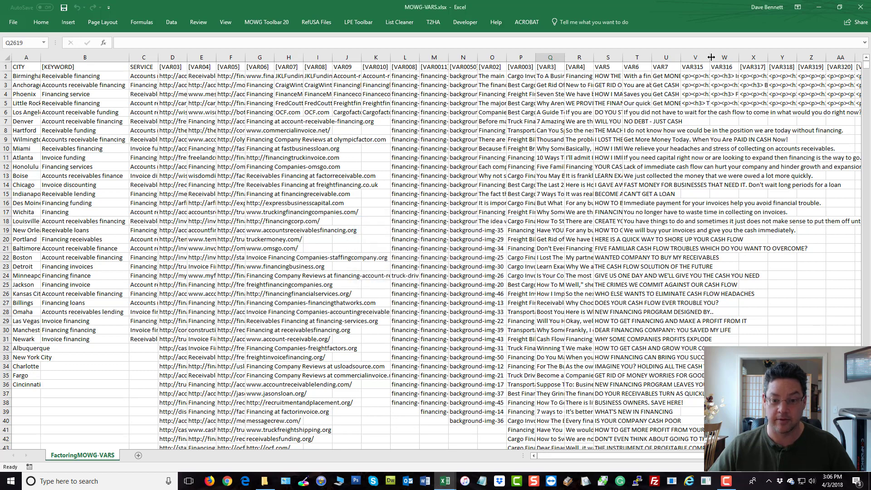
Step: Close MOWG-VARS.xlsx with its changes saved, and open Output_150640.xlsx from the MOWGTV20-Demo folder
click(861, 7)
click(397, 250)
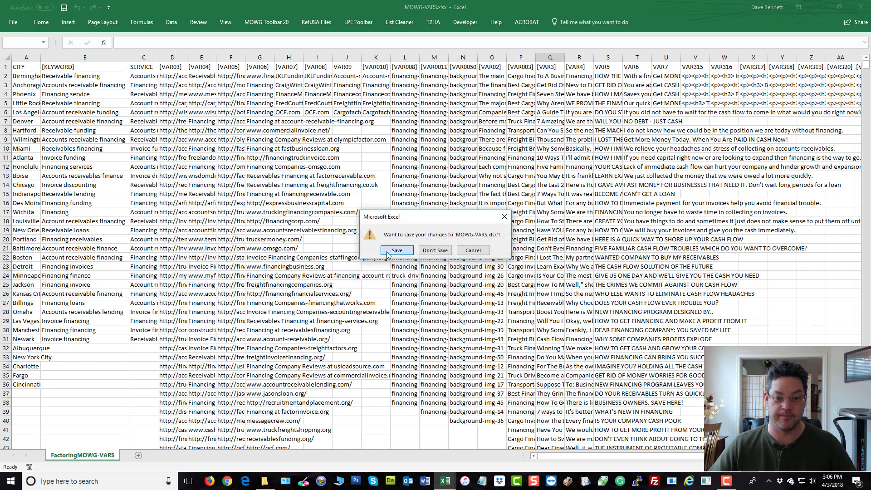
click(857, 7)
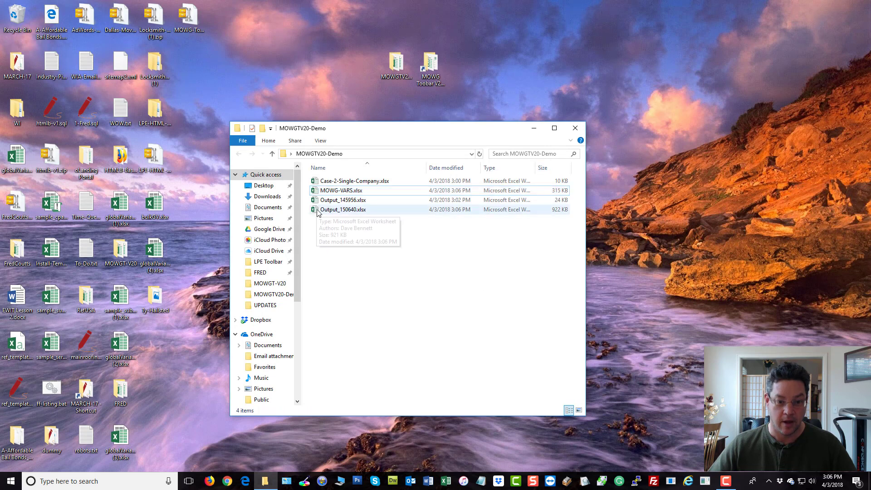
double_click(346, 209)
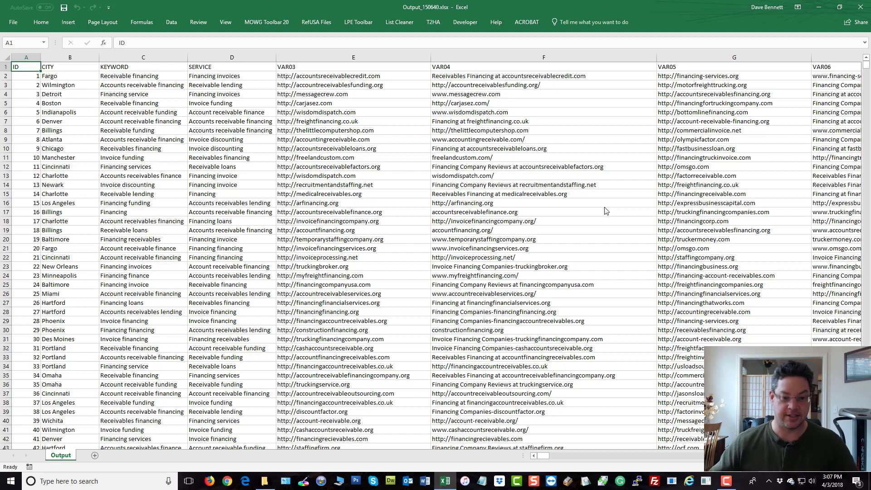
Step: Review the generated records down to the last row and across to the VAR0014 column, and close the output workbook
scroll(574, 212, down, 7)
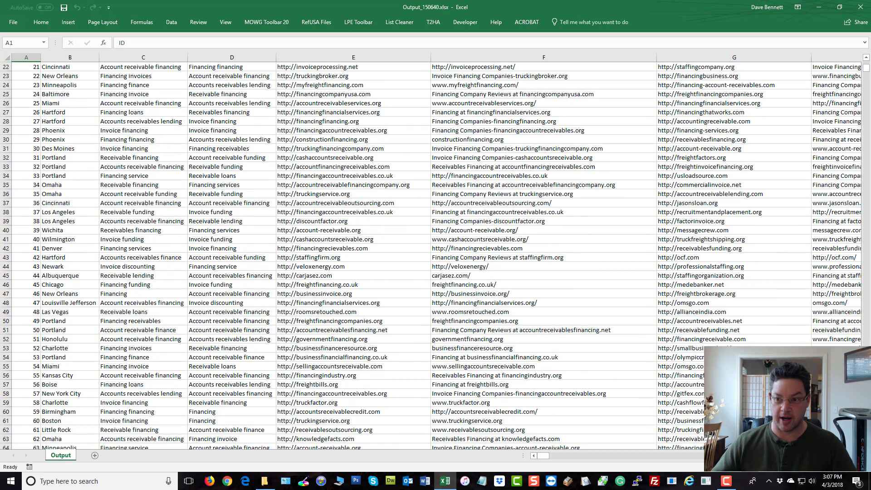
drag(866, 64, 867, 70)
drag(546, 456, 778, 471)
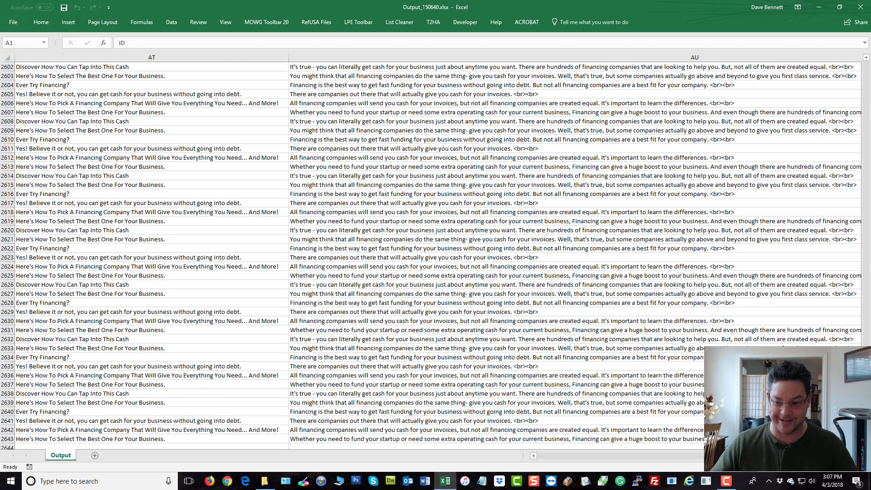
scroll(601, 305, up, 20)
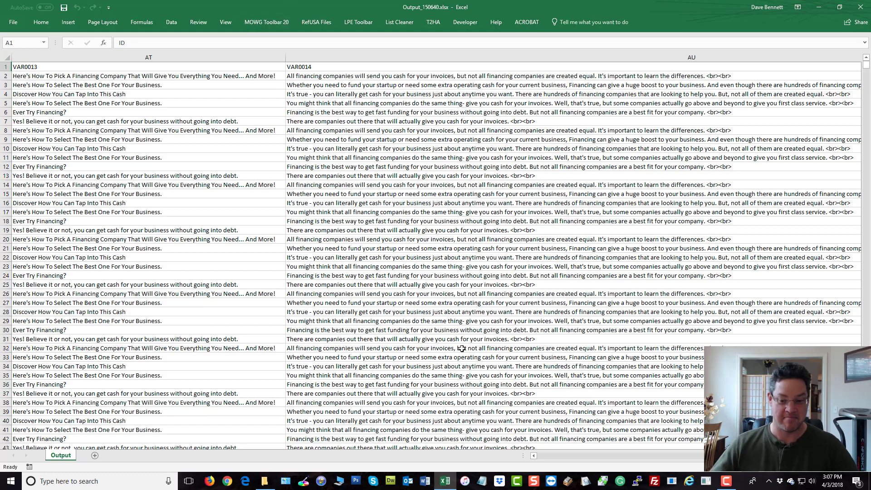
scroll(326, 210, left, 15)
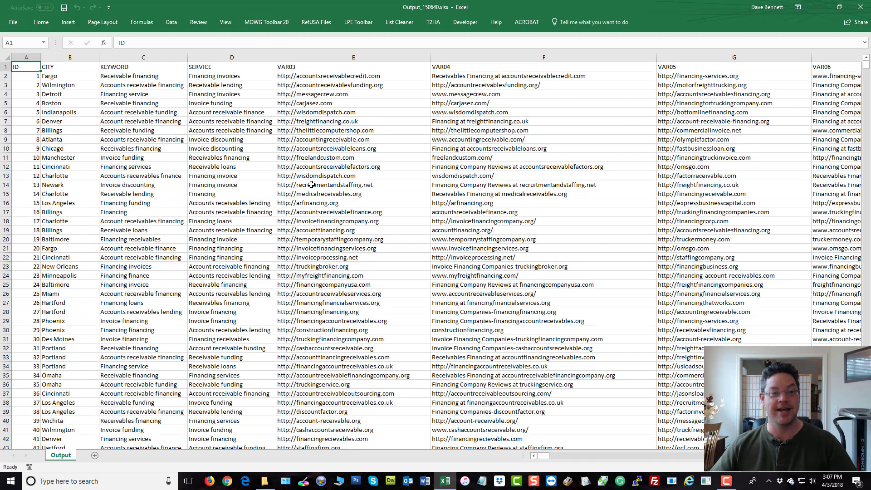
click(861, 7)
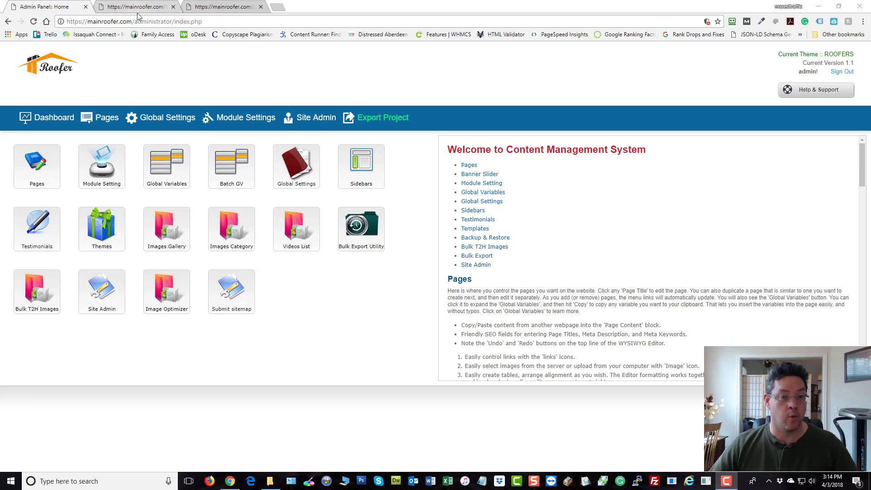
Step: Switch to the mainroofer.com admin panel in the browser and open the Batch GV page in a new tab
mouse_move(169, 187)
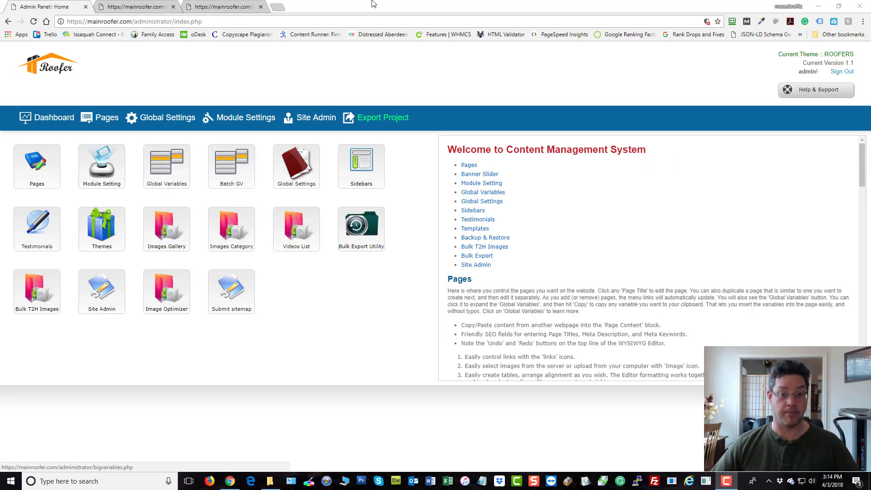
click(839, 6)
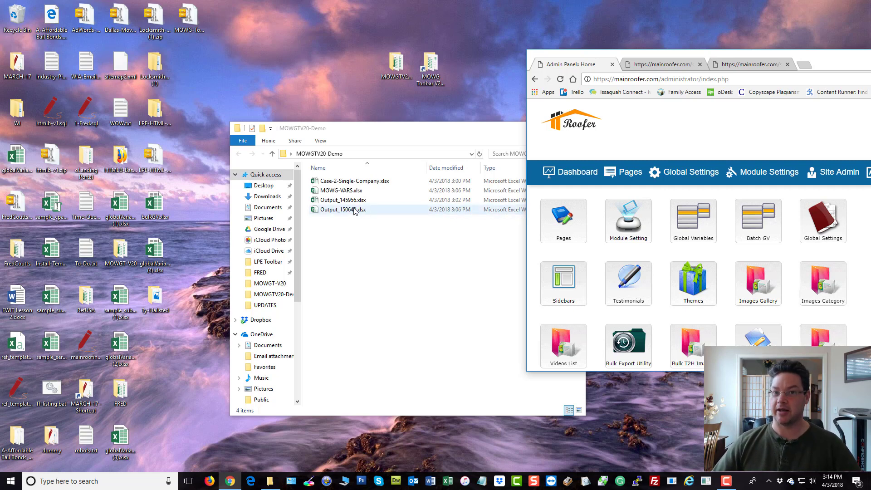
double_click(833, 68)
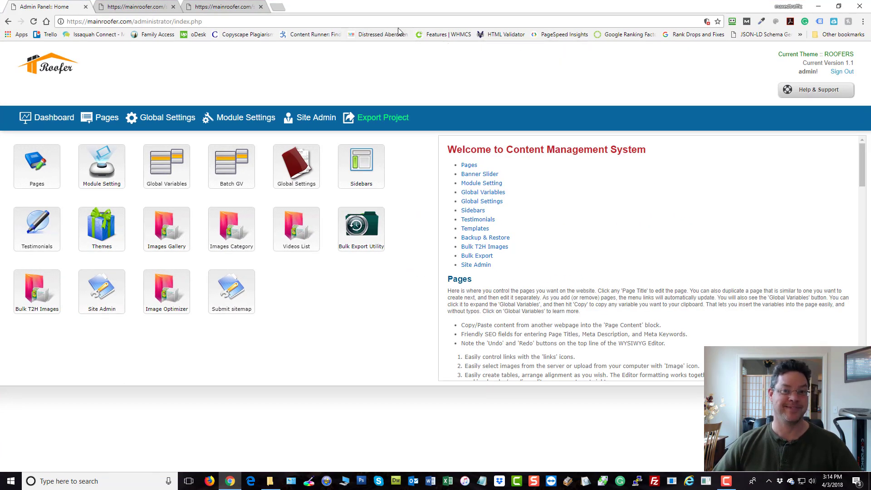
mouse_move(212, 180)
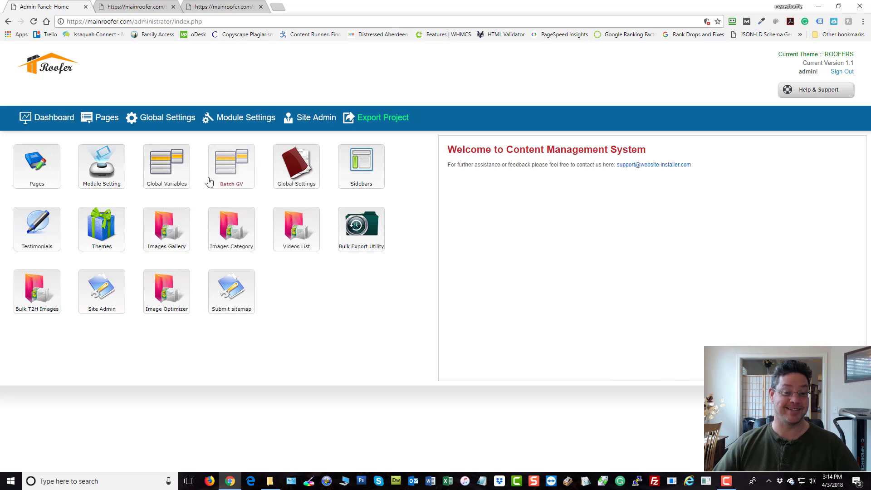
right_click(236, 170)
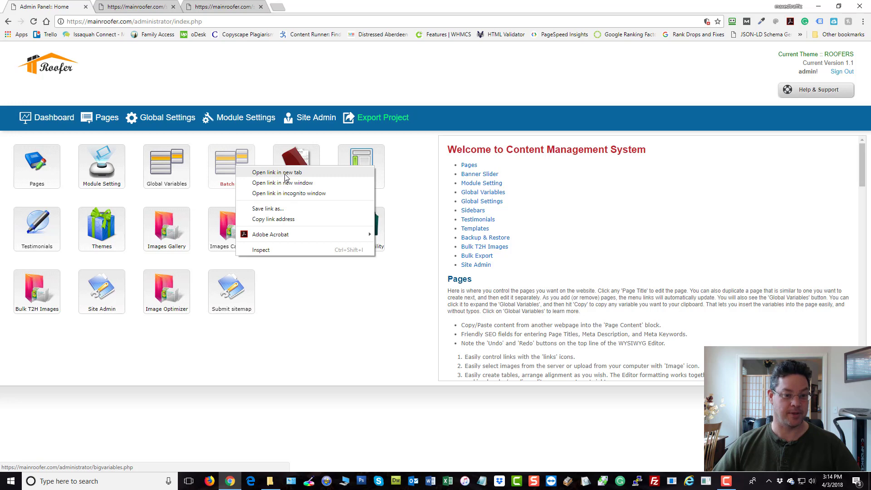
click(285, 173)
key(ctrl+Tab)
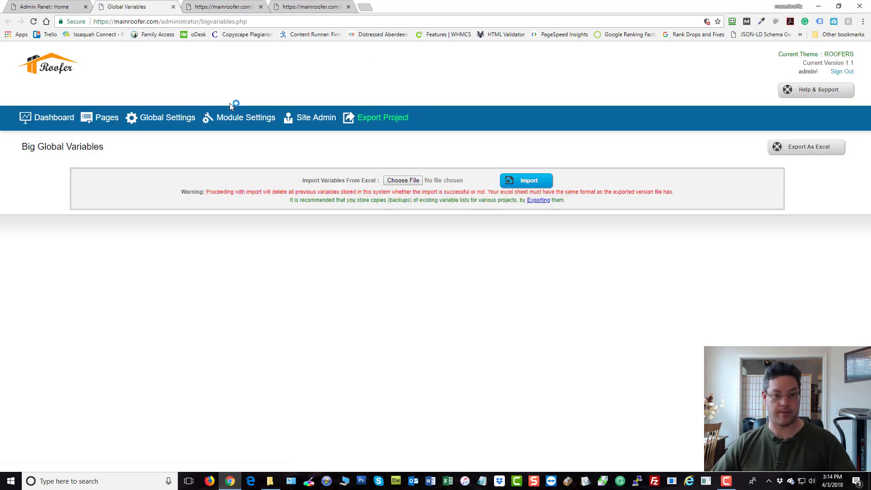
Step: Browse the MOWGTV20-Demo folder for an Excel file to import, and cancel without choosing one
click(414, 182)
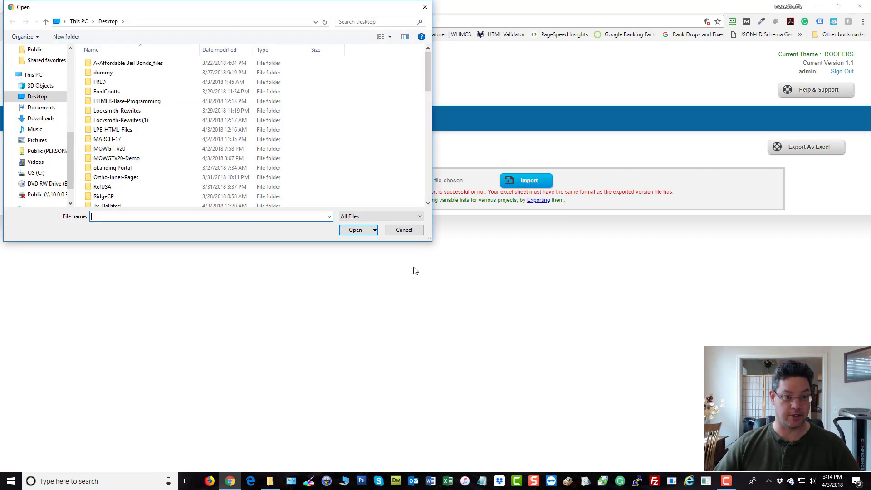
scroll(124, 127, down, 6)
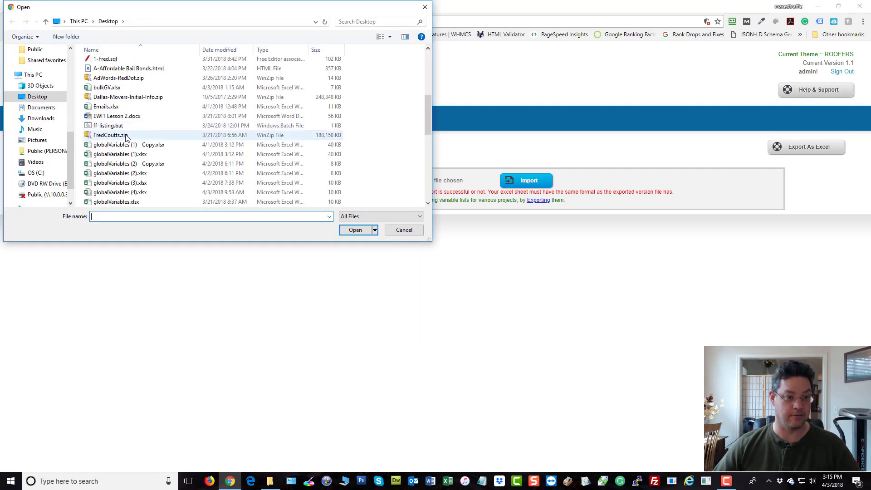
scroll(131, 143, up, 1)
scroll(129, 144, up, 4)
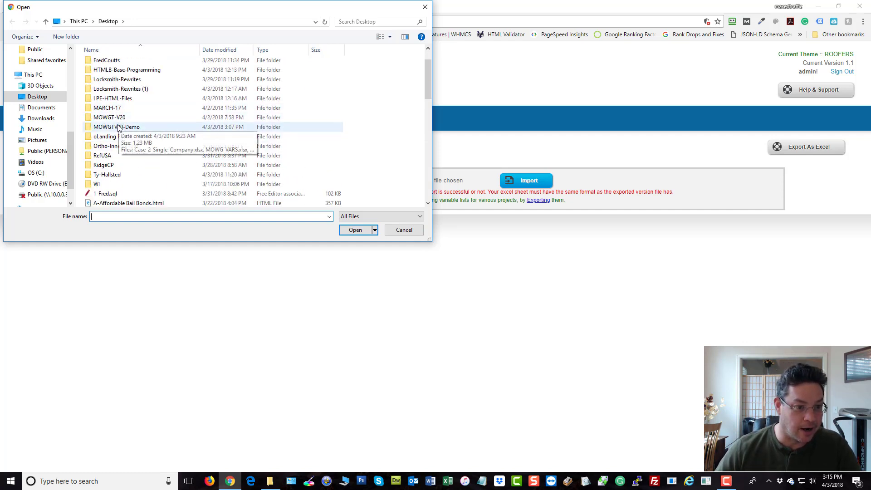
double_click(118, 128)
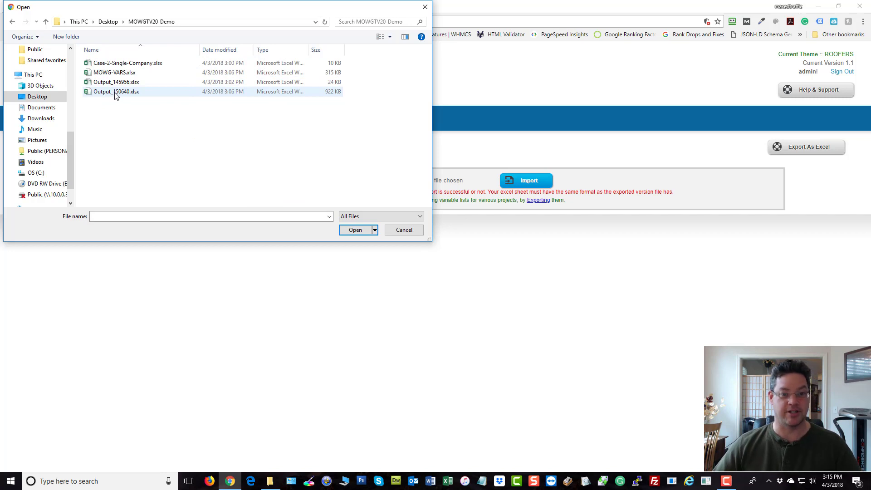
click(417, 230)
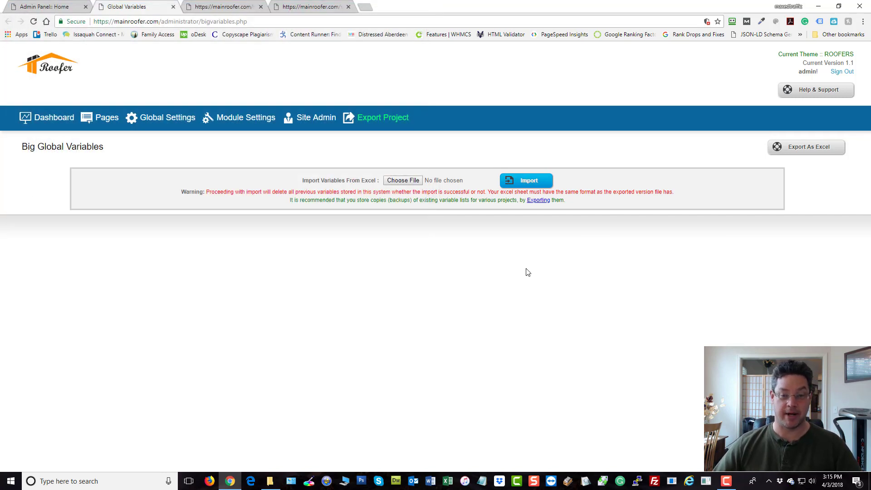
Step: Export the Big Global Variables as an Excel workbook, and autofit all its columns with editing enabled
click(795, 154)
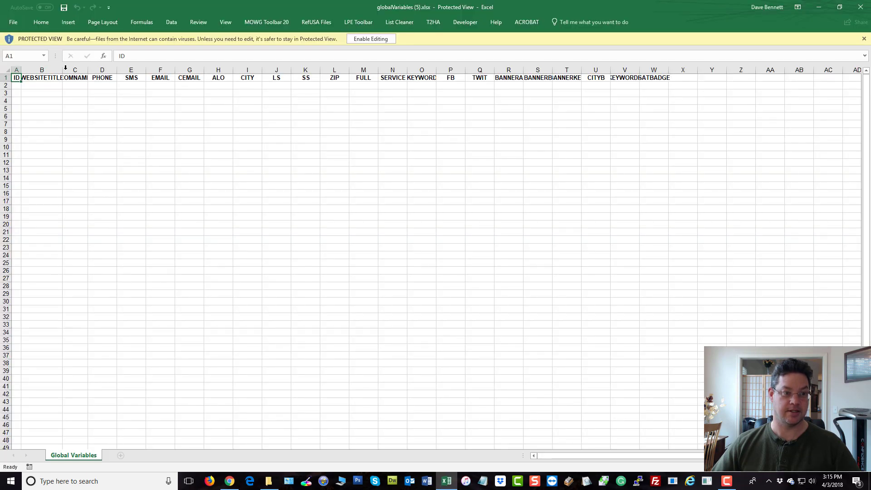
click(372, 39)
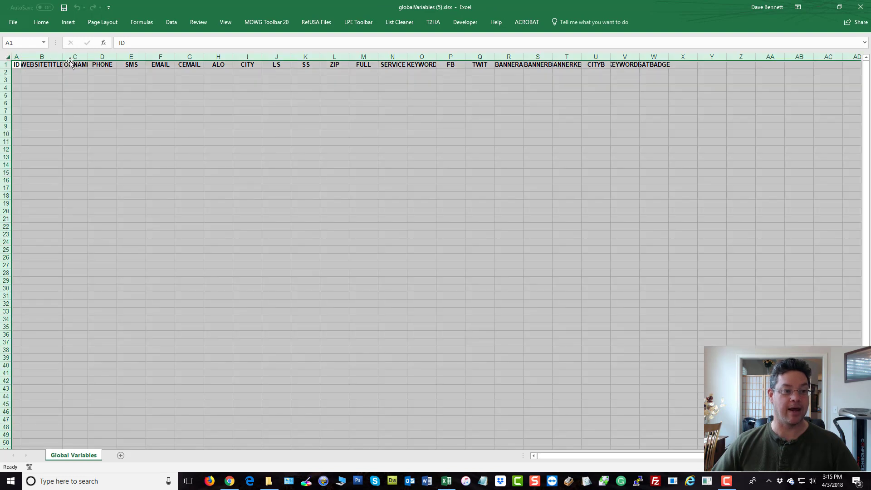
double_click(62, 56)
click(314, 249)
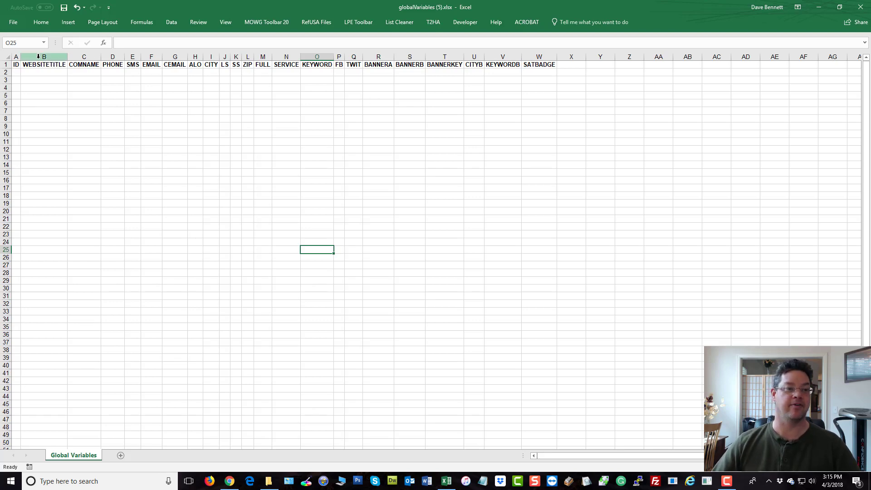
Step: Examine the WEBSITETITLE, COMNAME and PHONE columns and the MOWG Toolbar 20 commands, and close the exported workbook without saving
drag(37, 57, 116, 56)
click(266, 26)
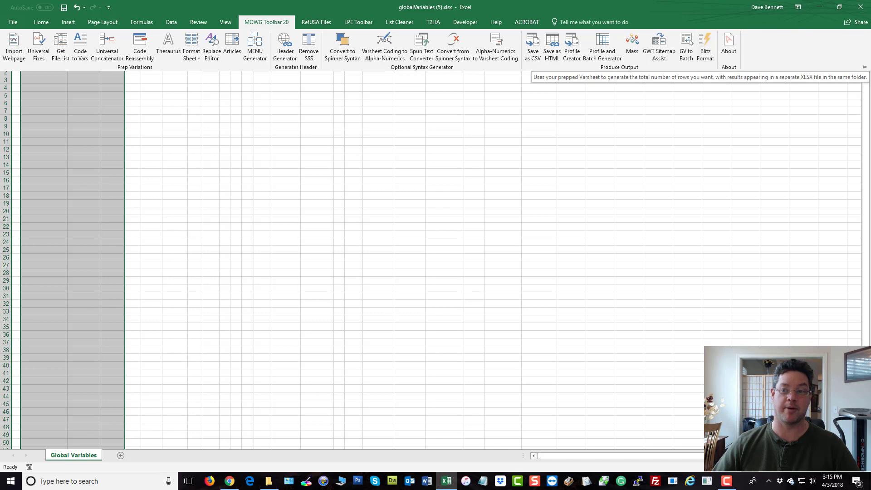
click(861, 7)
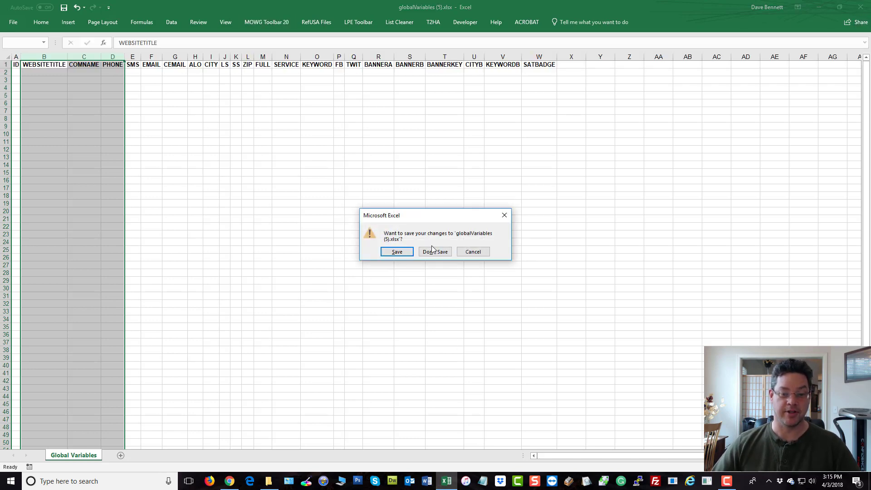
click(475, 253)
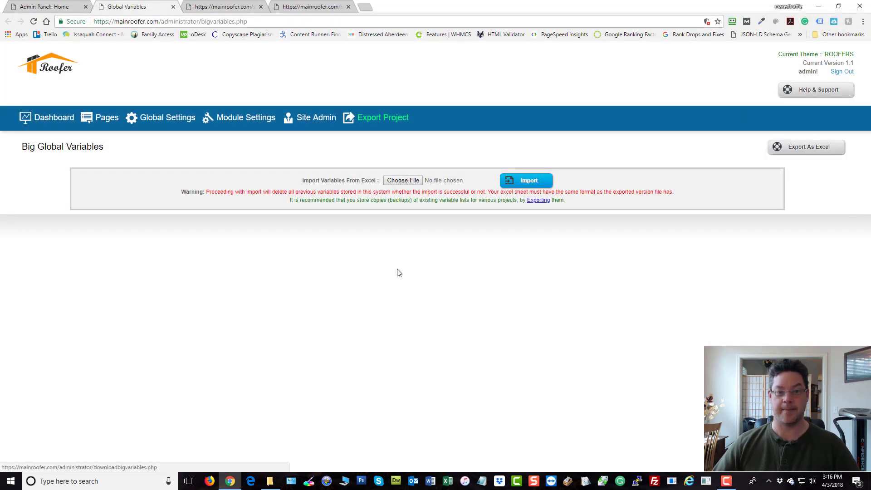
Step: Look up the Batch GV entry on the admin dashboard and return to the Big Global Variables import page
click(50, 7)
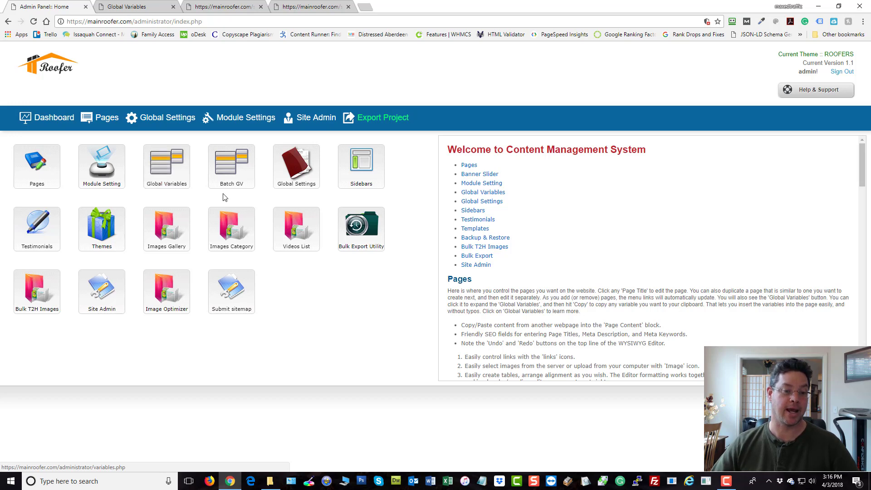
mouse_move(234, 181)
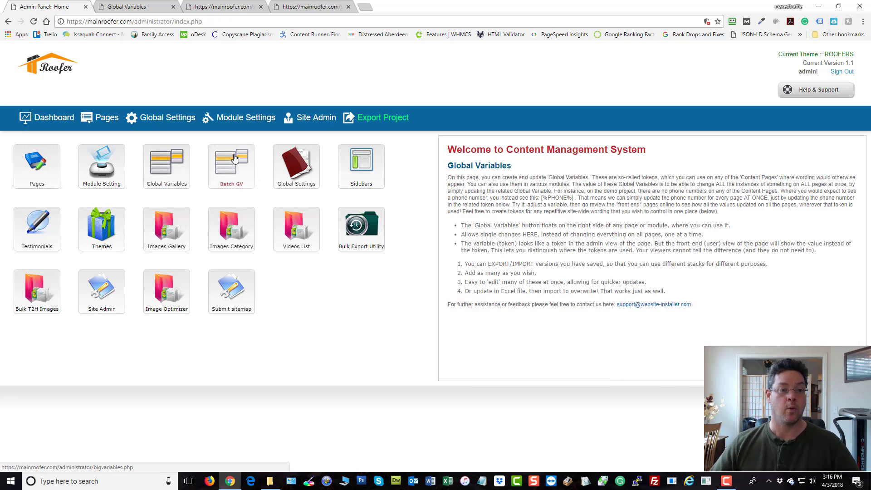
click(130, 7)
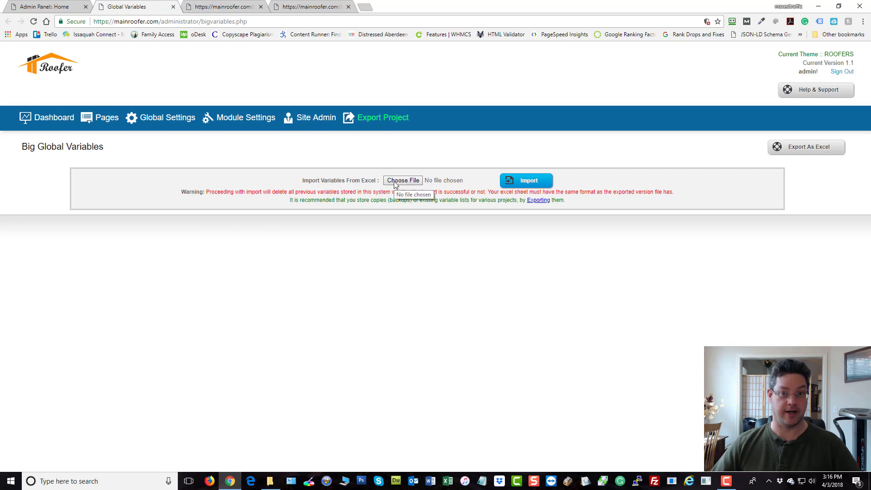
Step: Examine the location-based subdomain links listed in mainroofer.com/sitemap.html
click(225, 7)
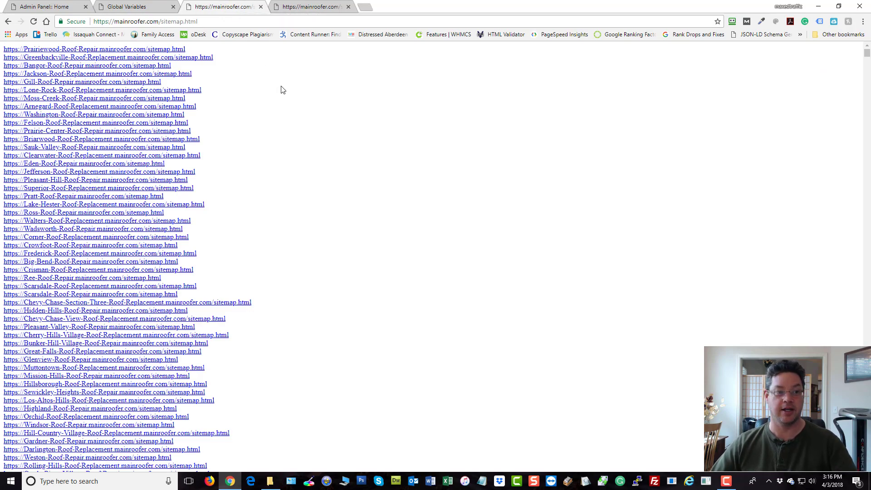
scroll(38, 86, down, 4)
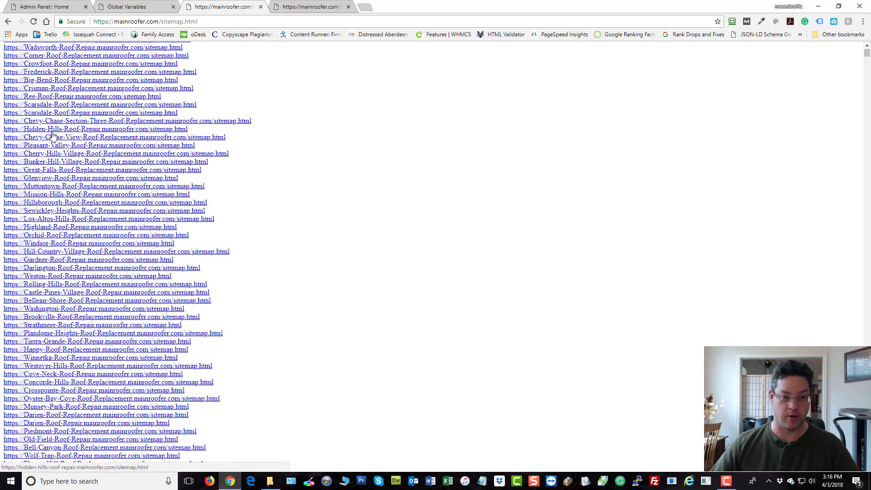
scroll(52, 135, down, 1)
scroll(52, 135, up, 5)
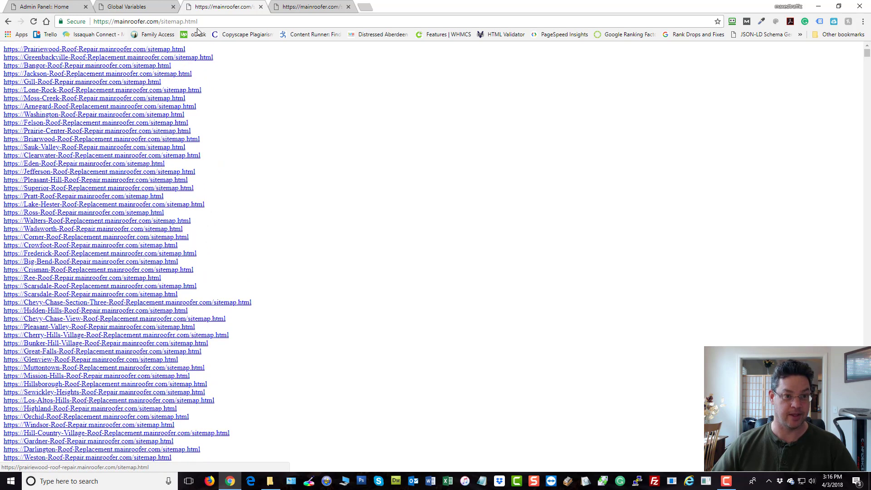
click(211, 24)
click(210, 24)
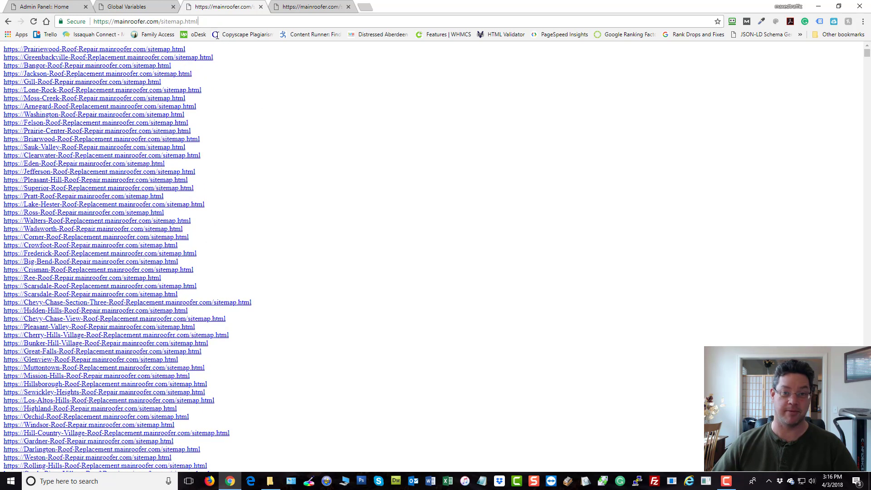
Step: Examine the page URLs and subdomain entries in sitemap.xml, and return to sitemap.html
click(316, 8)
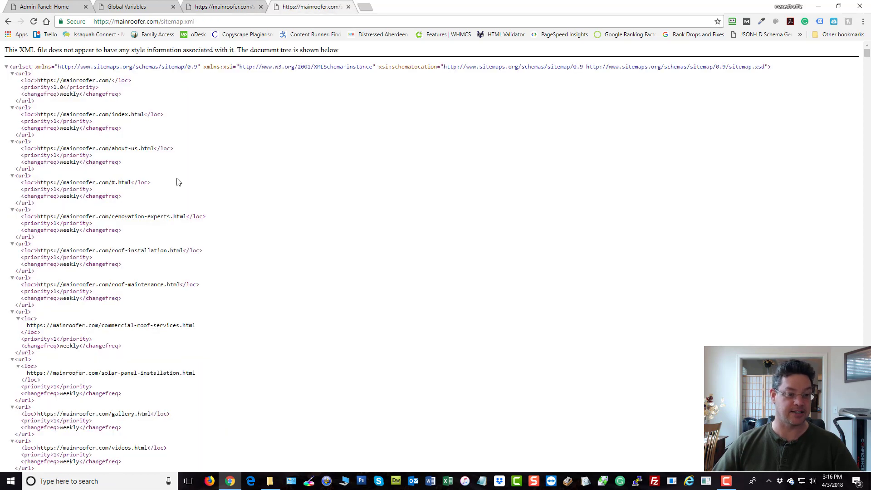
scroll(201, 214, down, 9)
scroll(202, 215, down, 10)
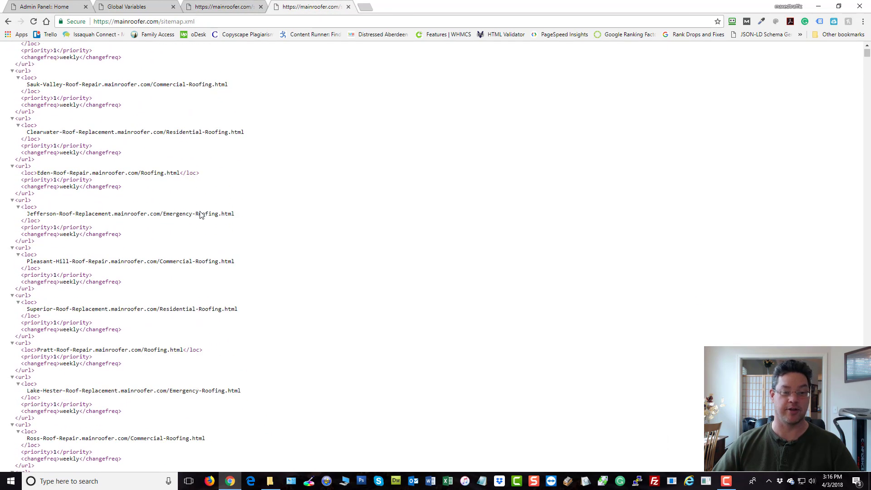
scroll(202, 215, up, 5)
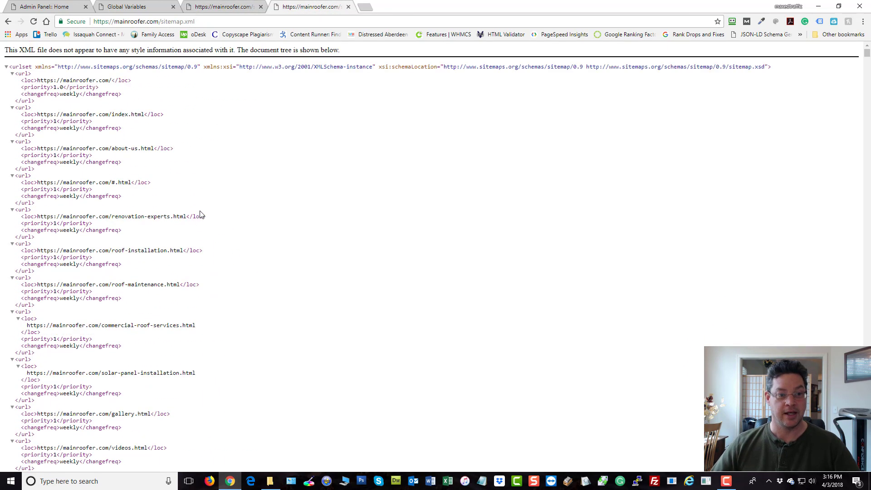
click(217, 6)
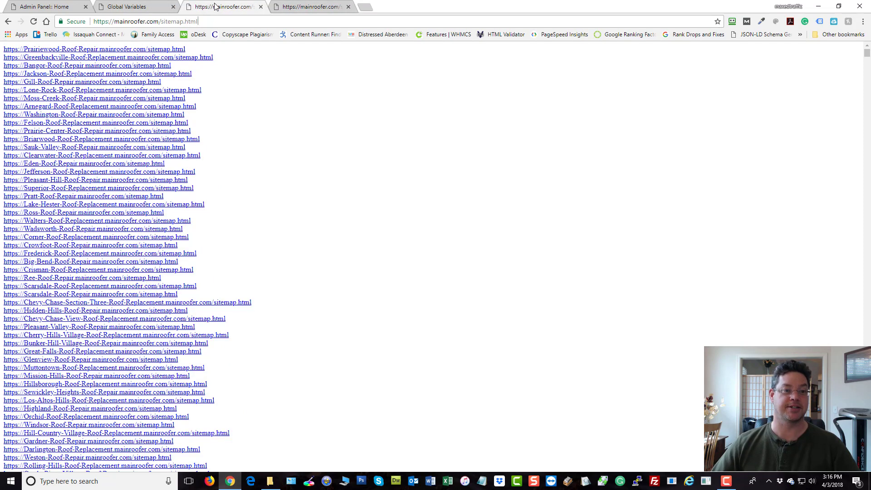
Step: Compare the Big Global Variables import page with both sitemaps and the Global Variables and Bulk Export Utility entries on the admin dashboard
click(123, 4)
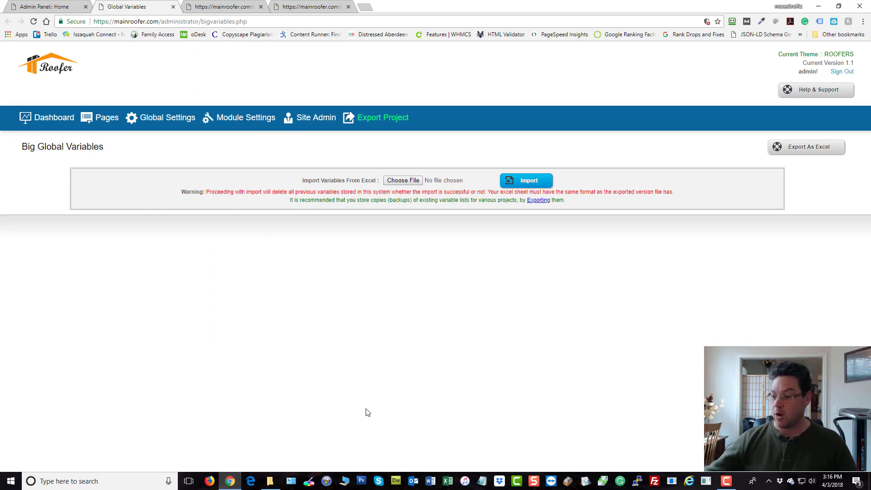
click(207, 10)
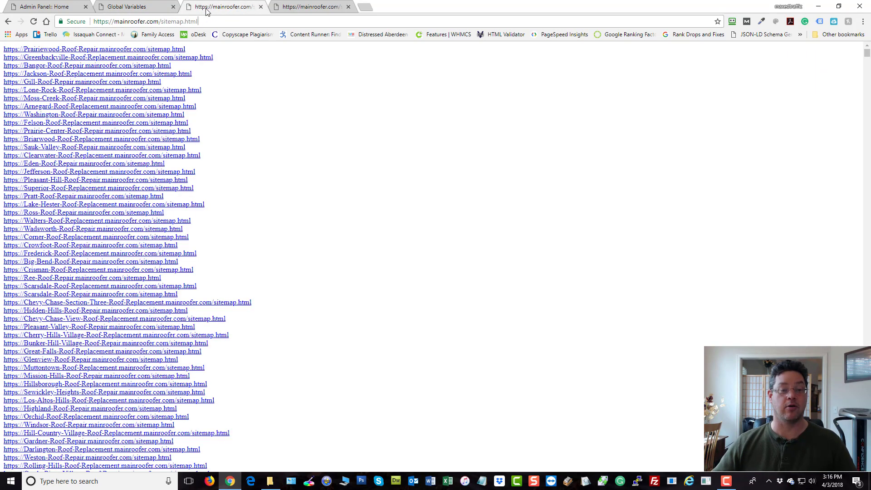
click(355, 9)
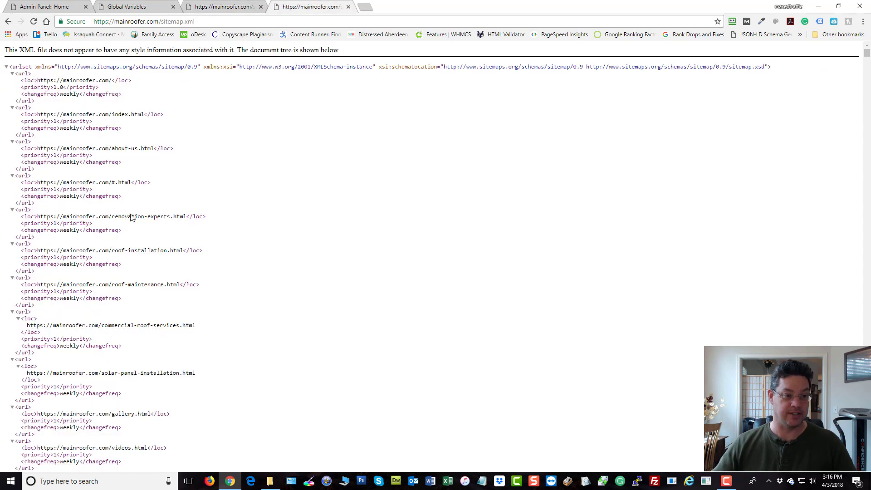
click(222, 6)
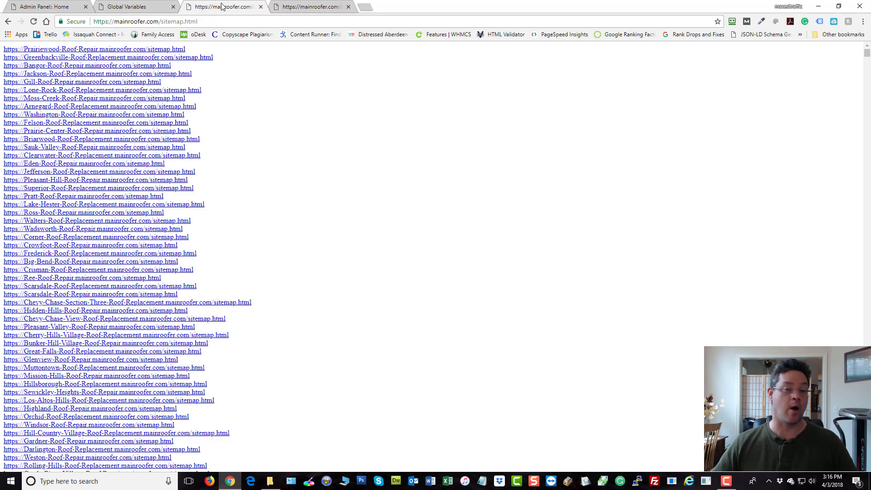
click(50, 6)
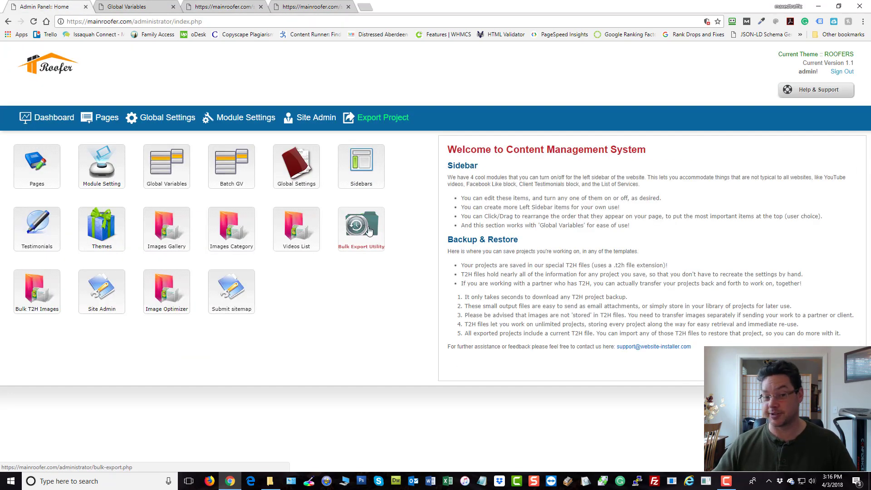
mouse_move(186, 176)
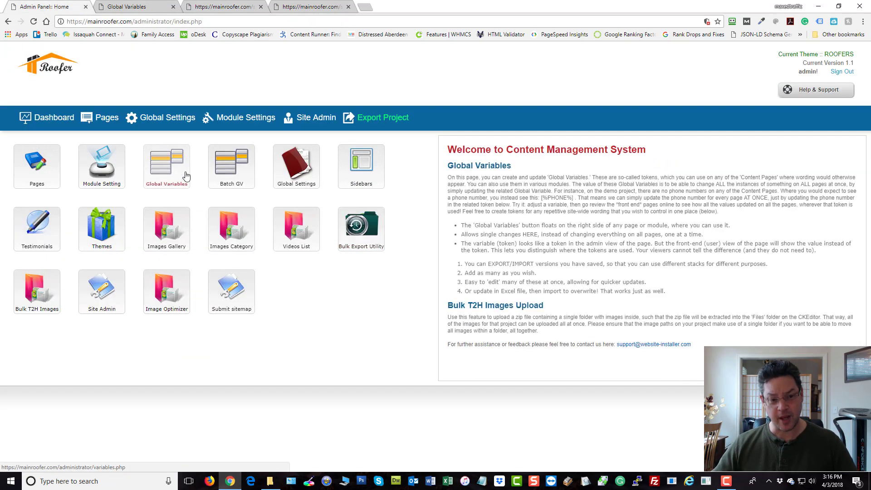
click(222, 6)
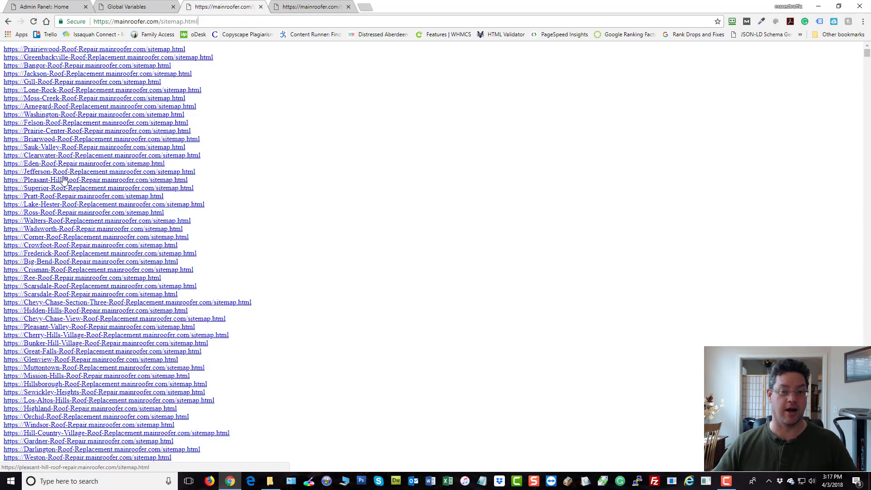
click(143, 8)
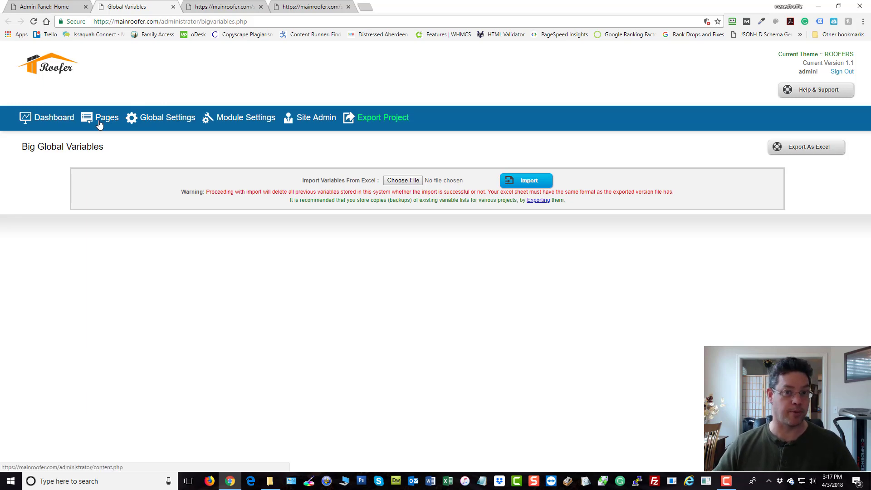
Step: Open the Global Variables page from the admin dashboard and deselect the Website Title record in its table
click(45, 6)
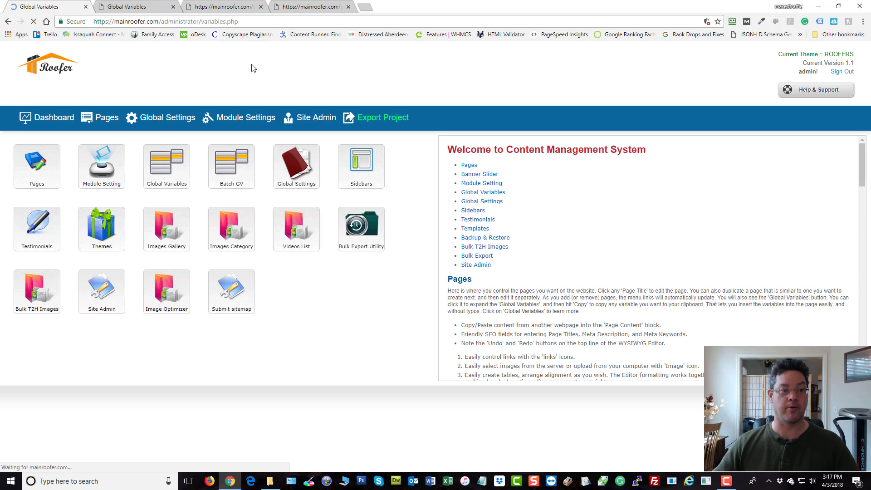
scroll(317, 236, down, 4)
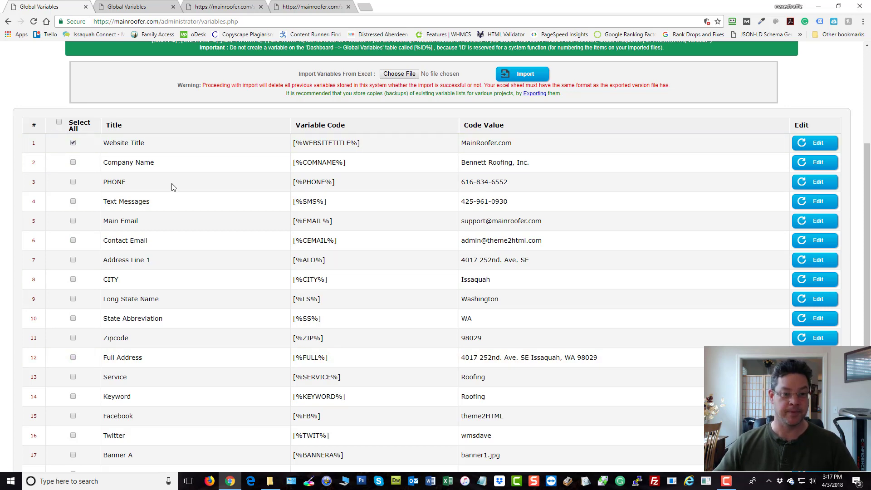
scroll(173, 186, up, 3)
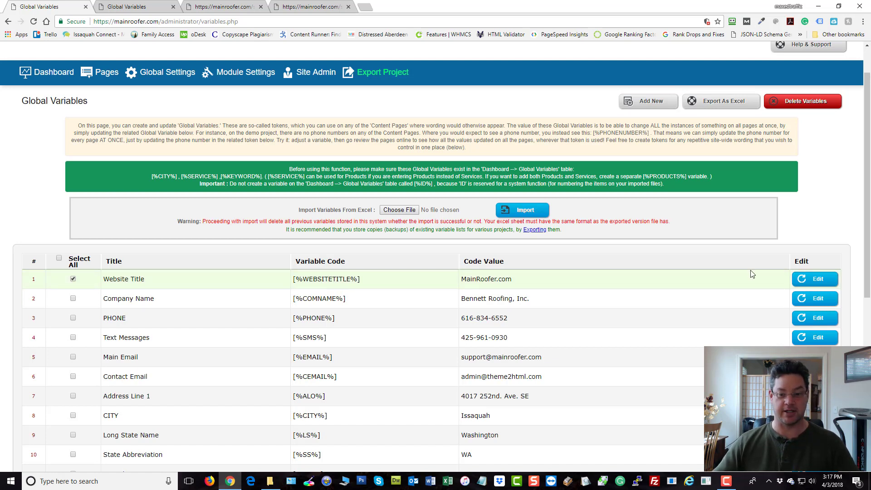
click(73, 279)
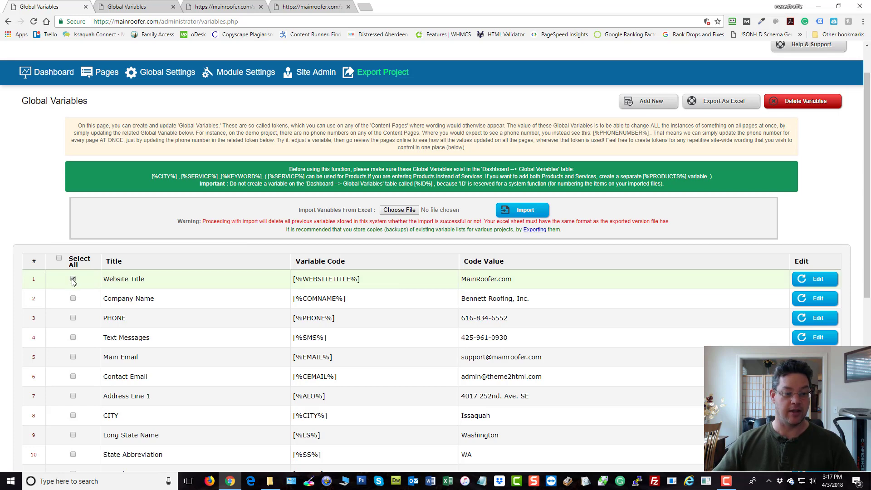
scroll(312, 228, down, 2)
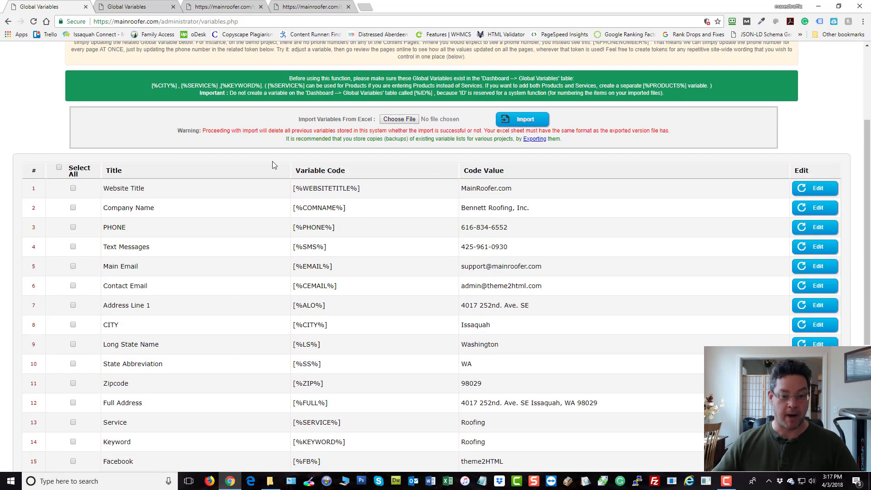
scroll(486, 224, up, 3)
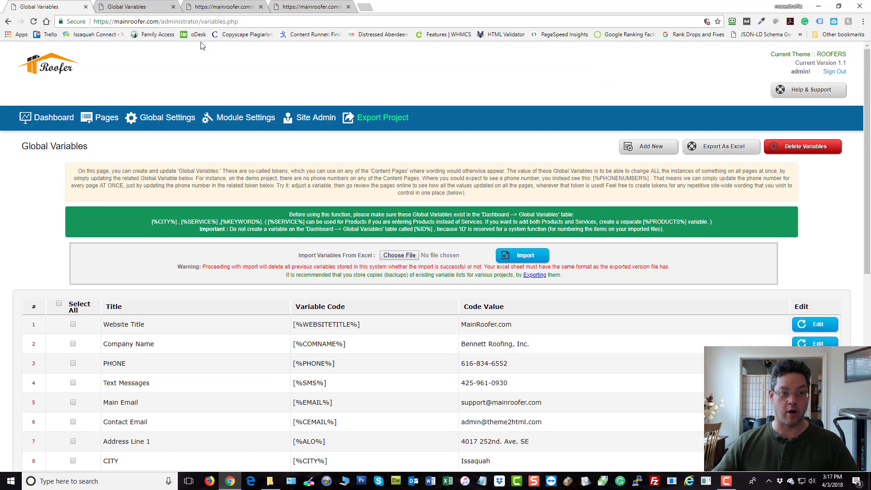
Step: Review the Roof-Repair and Roof-Replacement subdomain links in sitemap.html again
click(134, 7)
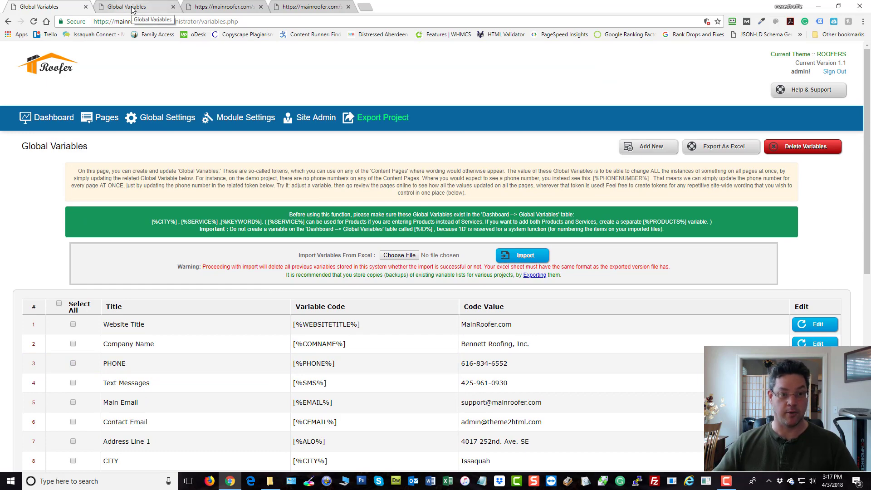
click(243, 6)
scroll(385, 220, down, 4)
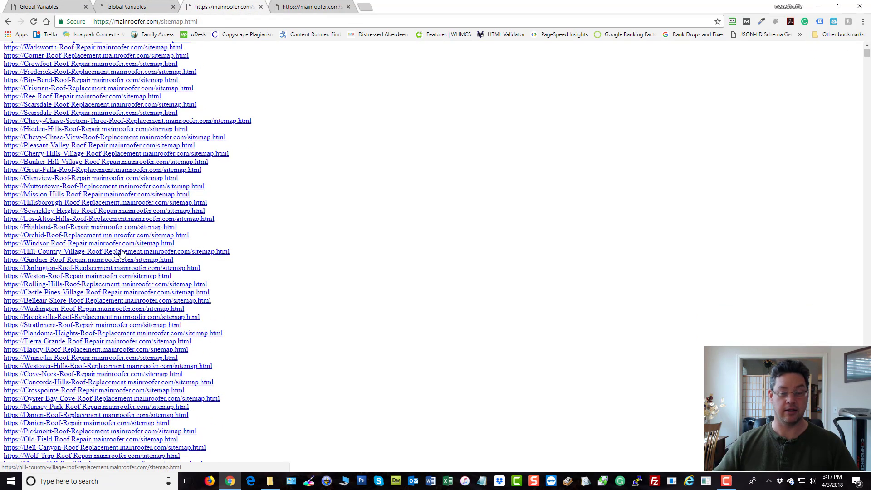
scroll(385, 220, up, 4)
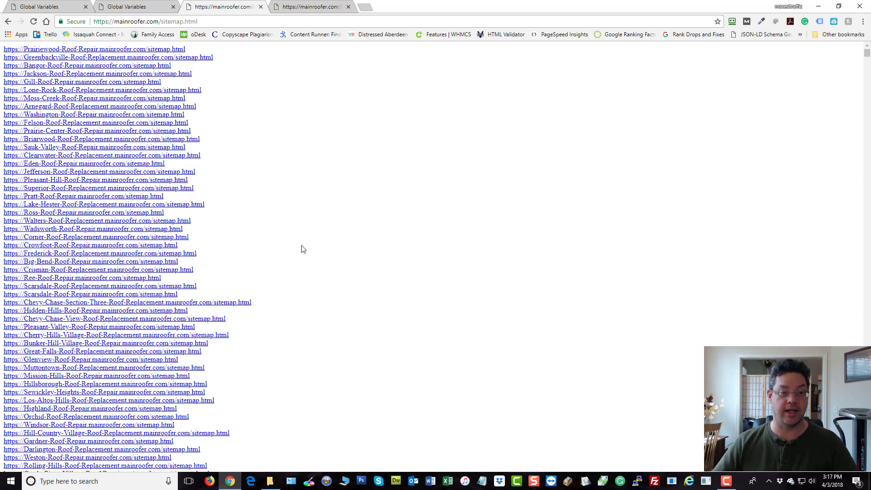
Step: Examine the Global Variables table from Website Title down to Sat Badge, comparing it with the links in sitemap.html and sitemap.xml
click(55, 6)
scroll(476, 383, down, 5)
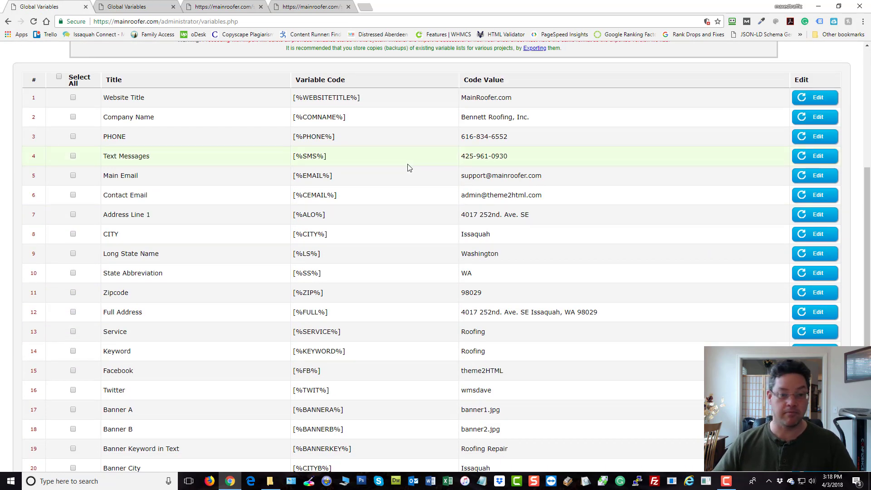
scroll(410, 170, up, 5)
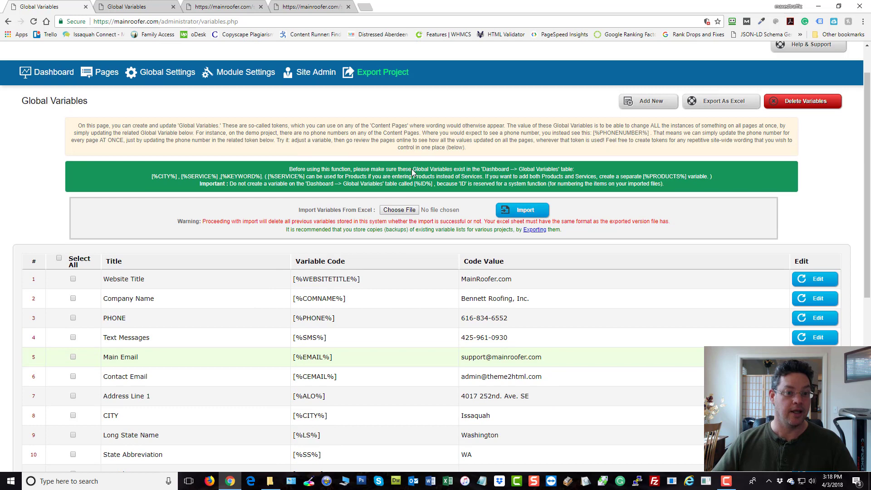
click(204, 7)
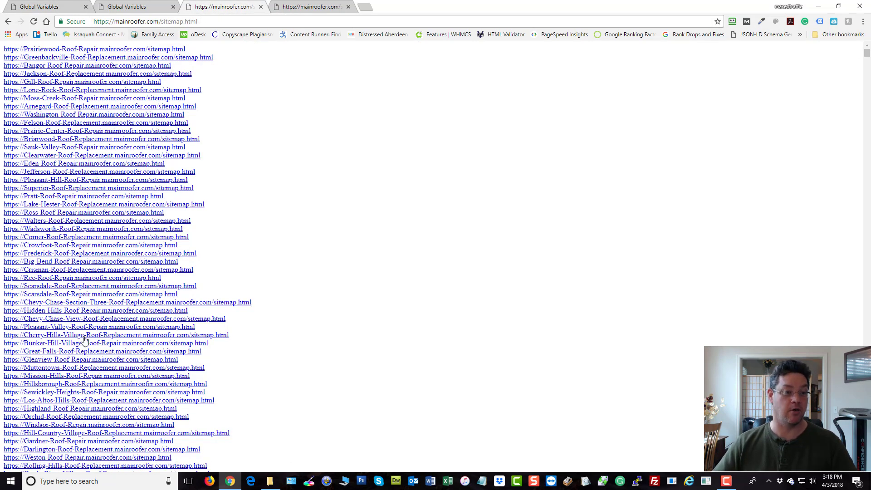
click(307, 7)
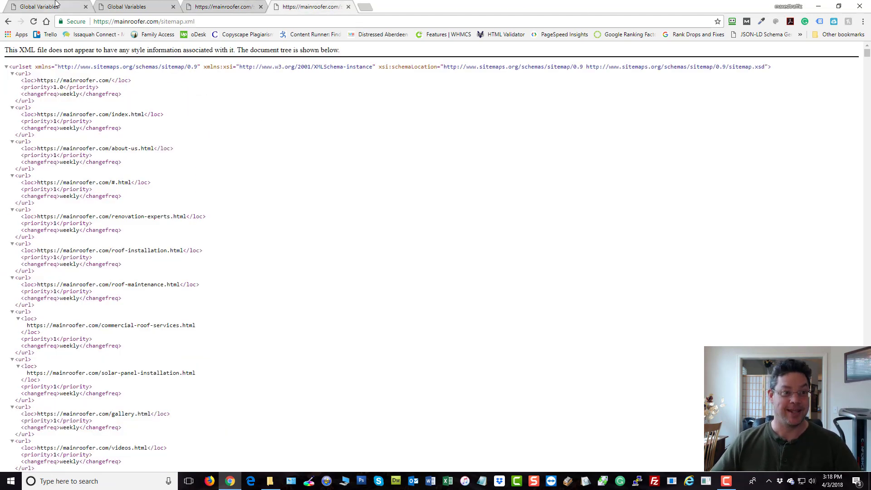
click(45, 9)
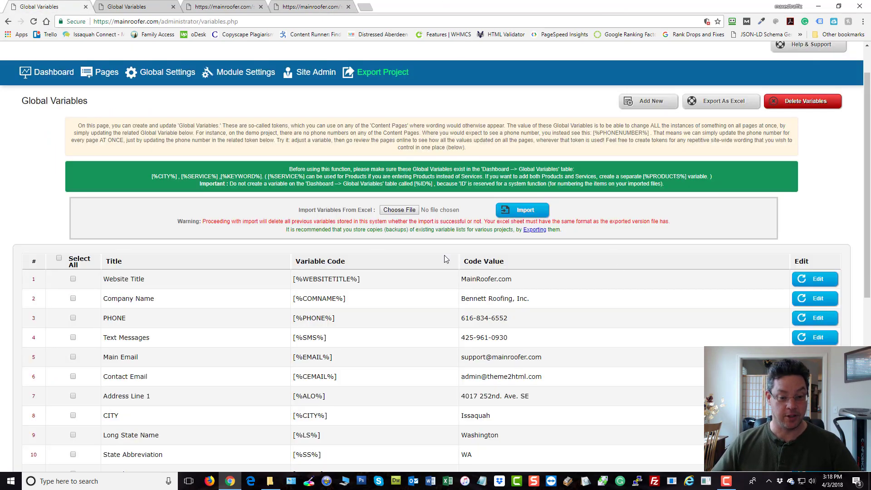
scroll(445, 257, down, 7)
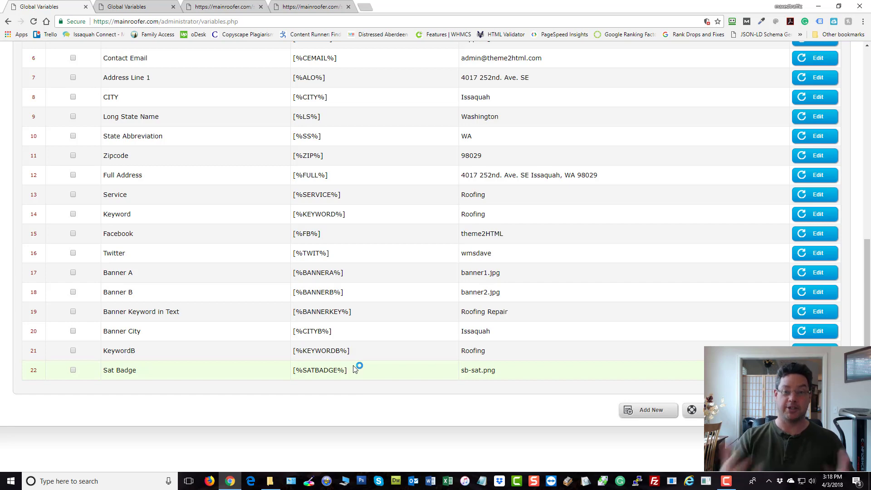
click(228, 7)
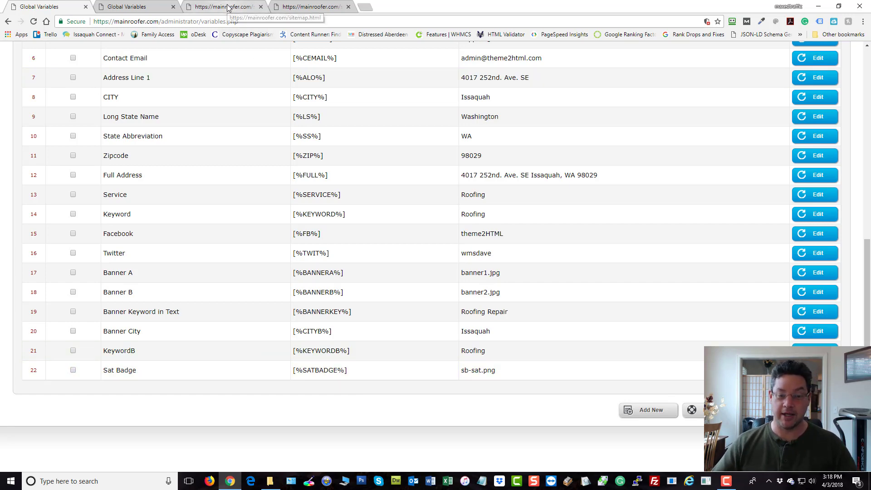
Step: Put the browser away and open Output_150640.xlsx from the MOWGTV20-Demo folder in Excel
click(312, 10)
click(73, 8)
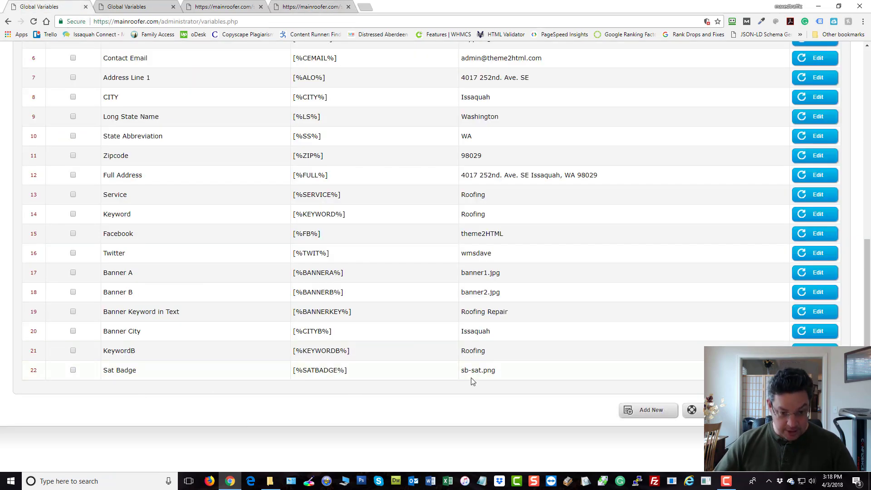
key(super+Down)
key(super+Down)
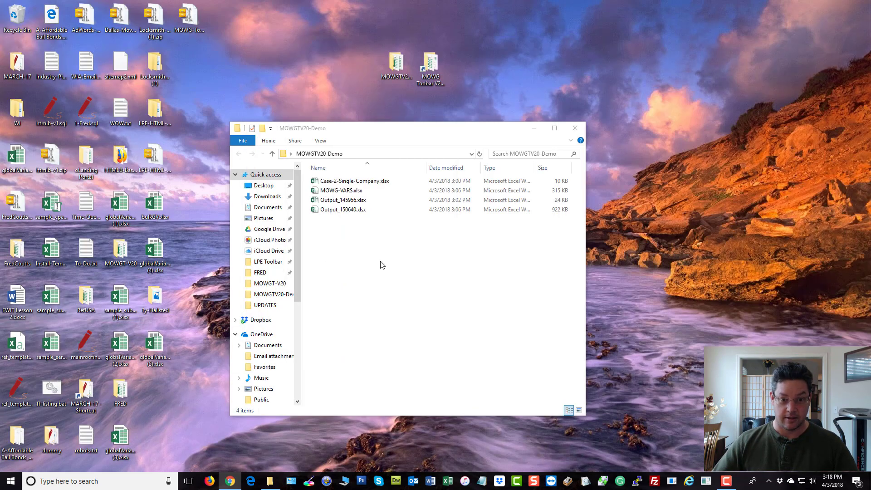
double_click(336, 211)
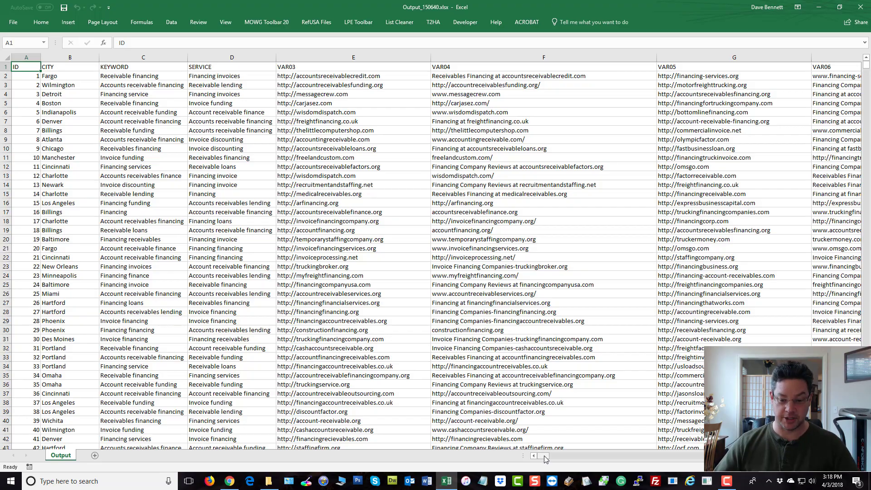
Step: Examine the last variable columns of the Output sheet through VAR0018 and the rows below, and close the workbook
drag(545, 458, 557, 458)
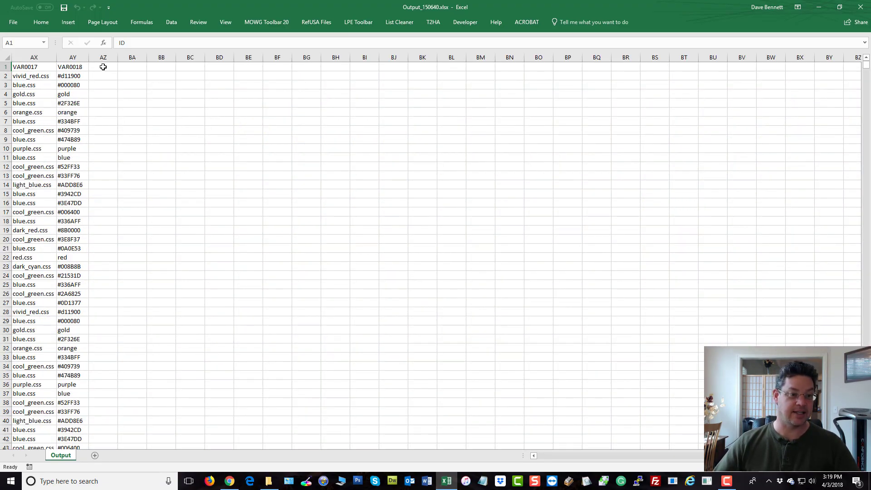
click(128, 68)
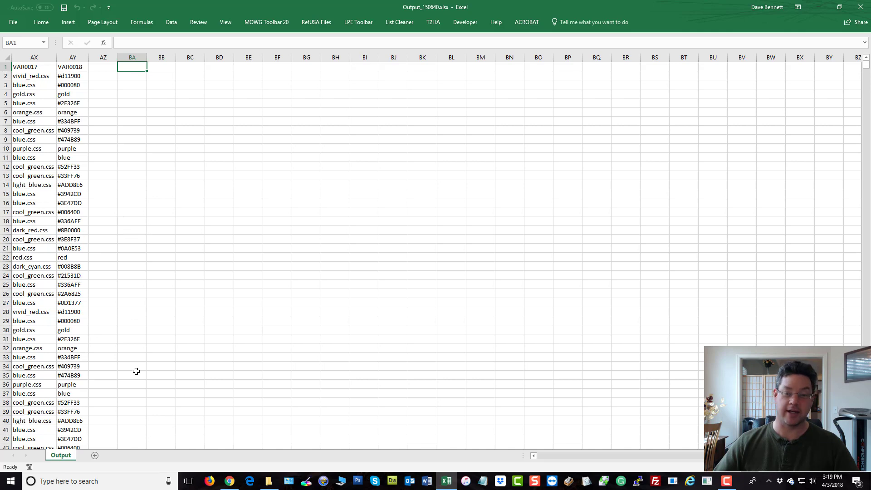
scroll(149, 284, down, 20)
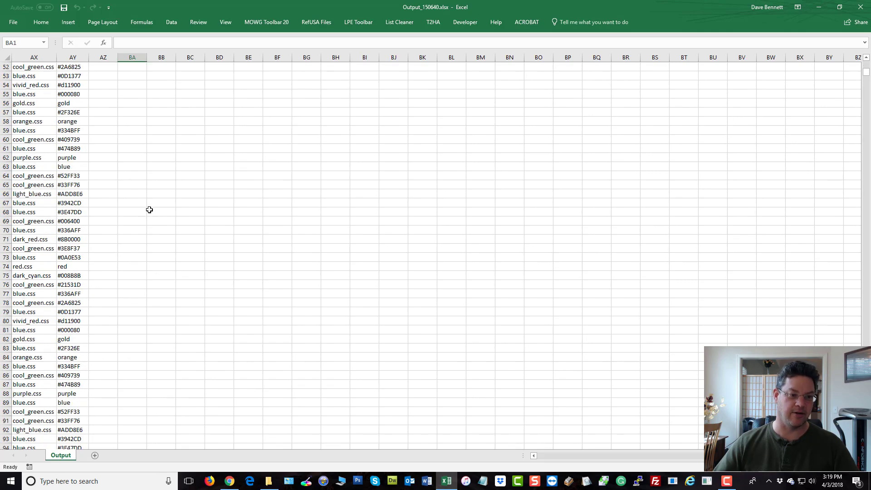
scroll(144, 223, down, 9)
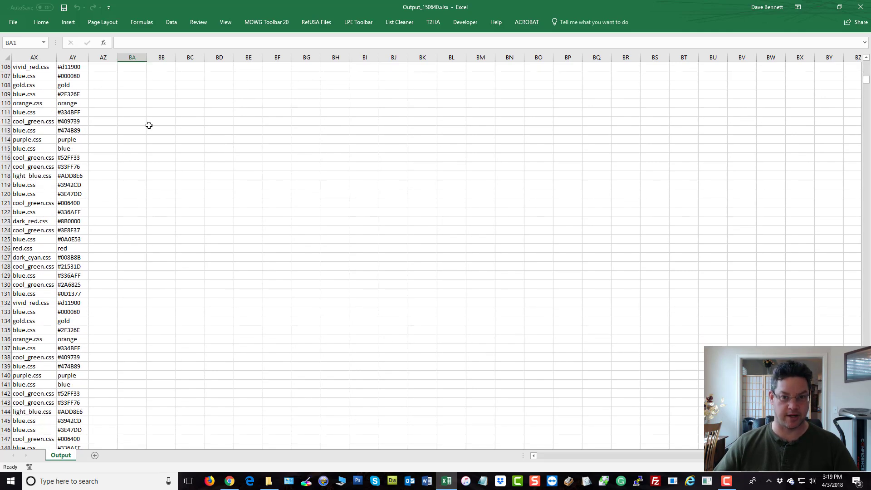
scroll(151, 139, up, 17)
scroll(151, 139, up, 18)
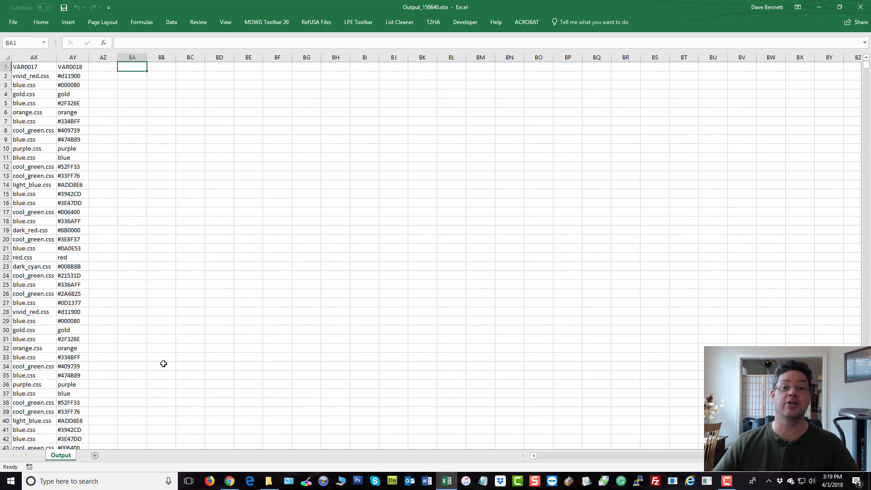
click(853, 6)
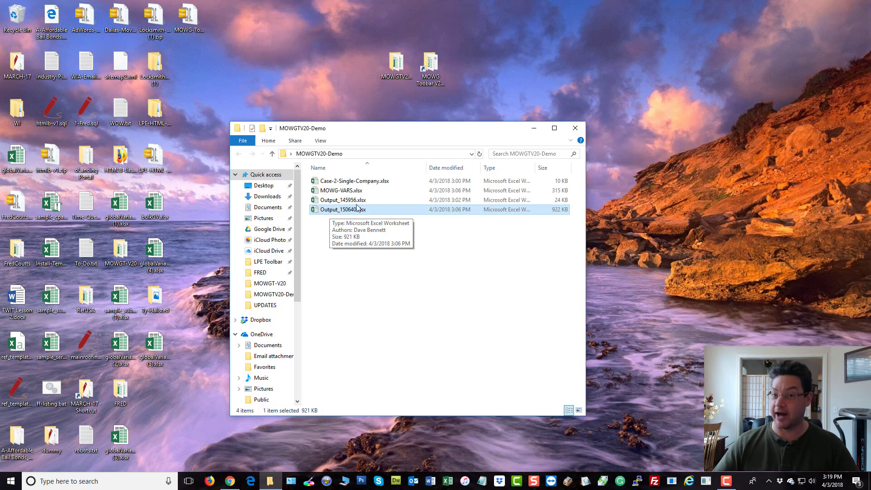
Step: Return to the Global Variables page in the browser and review the titles, variable codes and code values down to Sat Badge
key(alt+Tab)
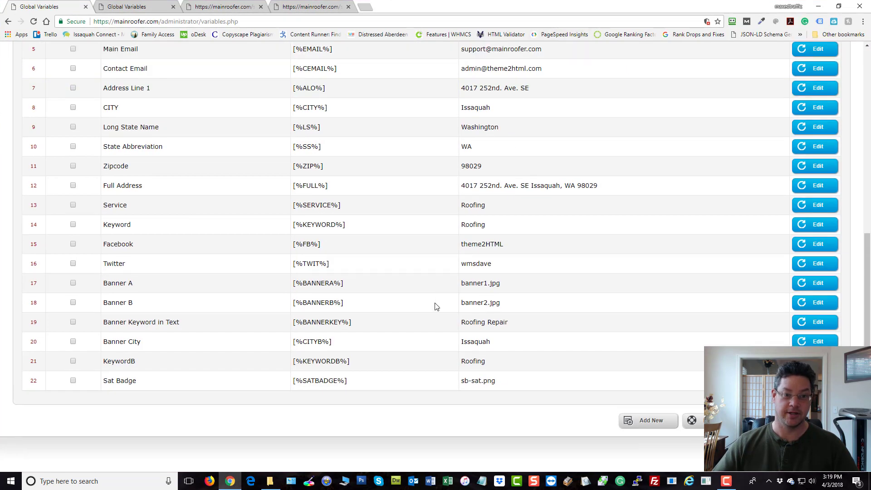
scroll(295, 345, up, 8)
scroll(595, 340, down, 3)
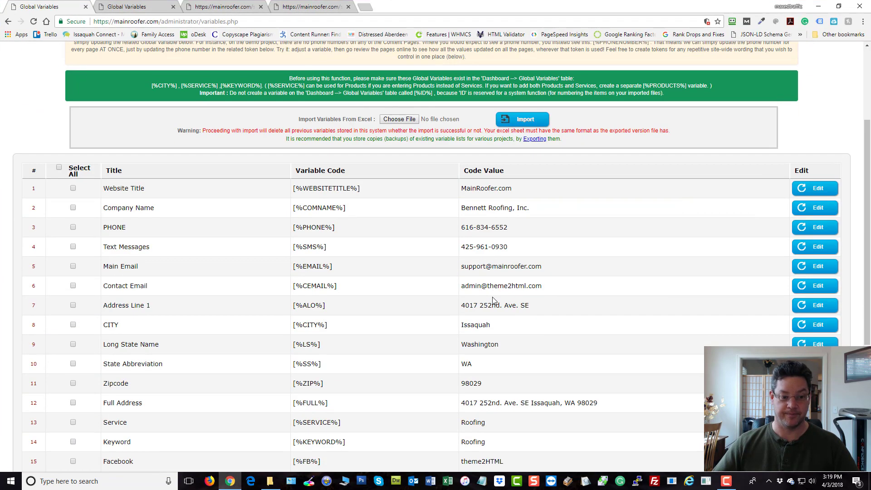
scroll(496, 301, down, 1)
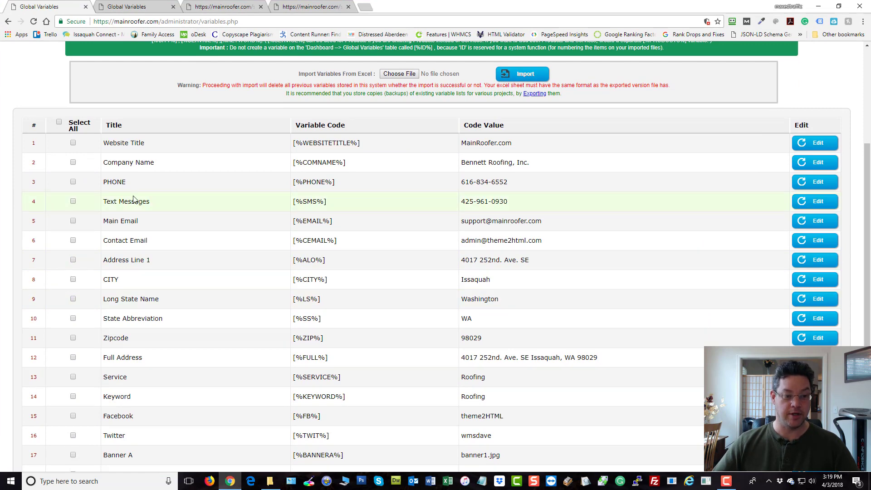
scroll(136, 238, down, 1)
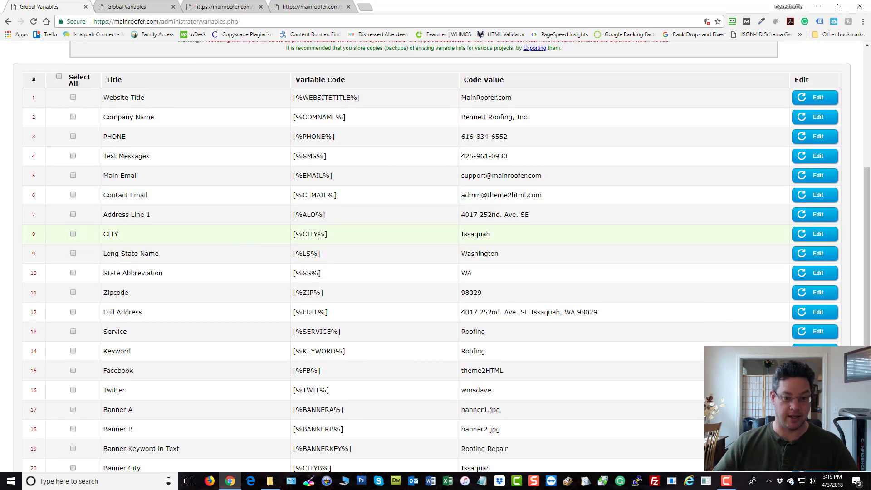
scroll(319, 235, down, 3)
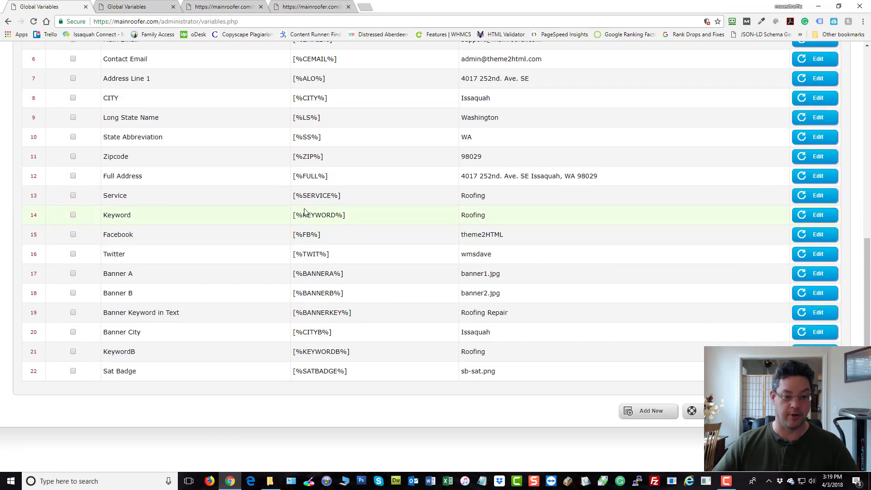
scroll(317, 225, up, 4)
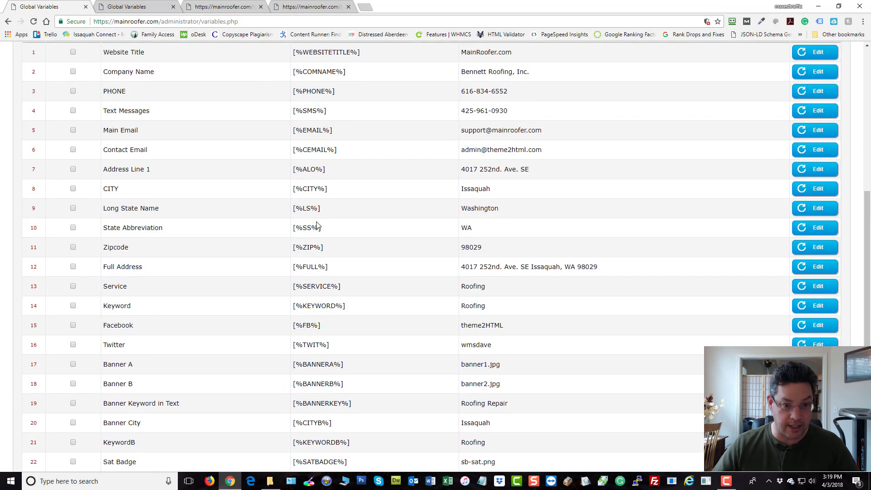
scroll(355, 263, down, 4)
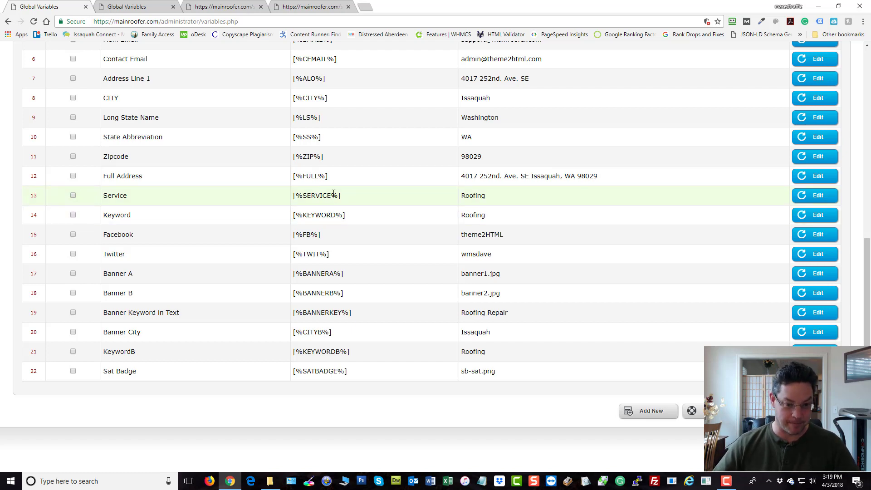
Step: Highlight the SERVICE and FULL names and the closing %] delimiter in the Variable Code column to examine the token syntax
drag(333, 194, 302, 194)
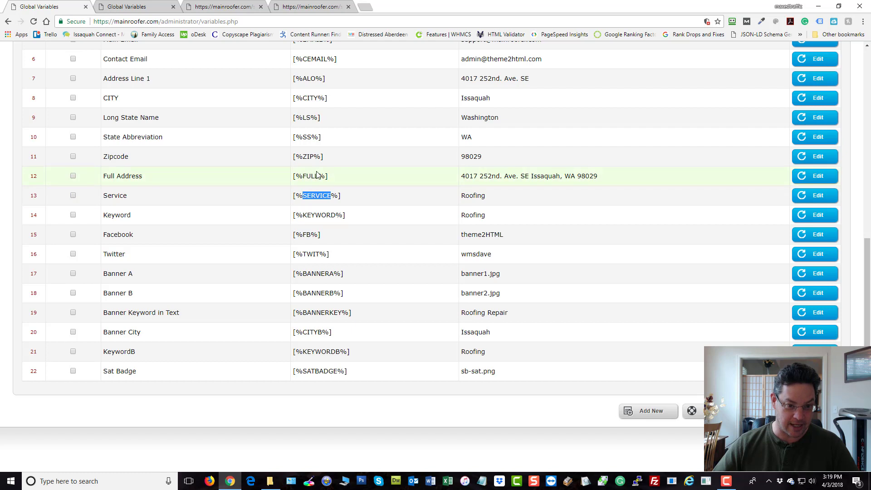
drag(314, 176, 303, 177)
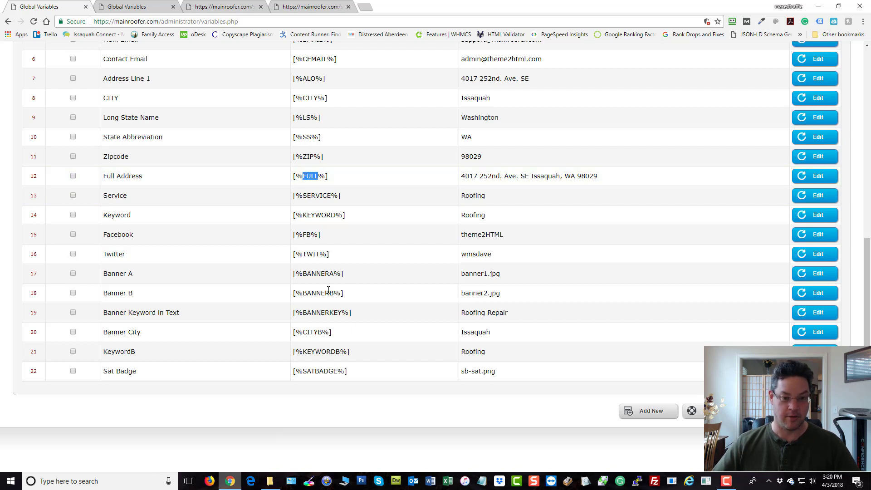
drag(328, 177, 318, 176)
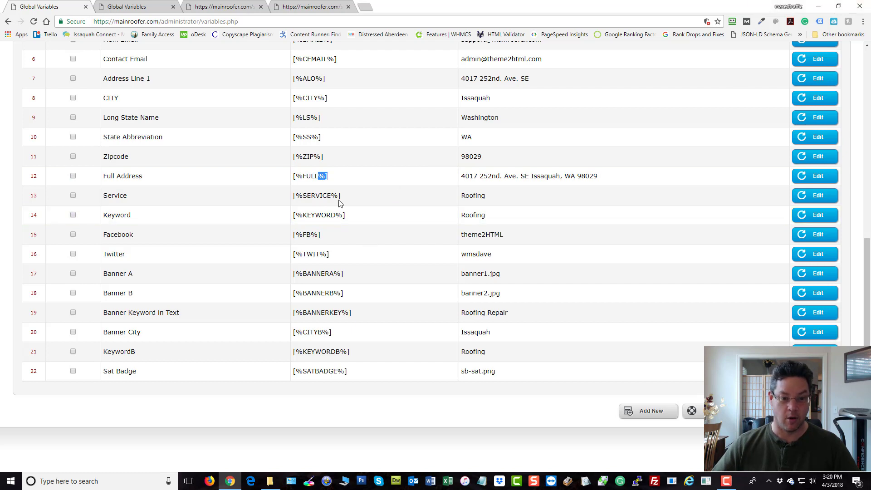
drag(332, 196, 303, 196)
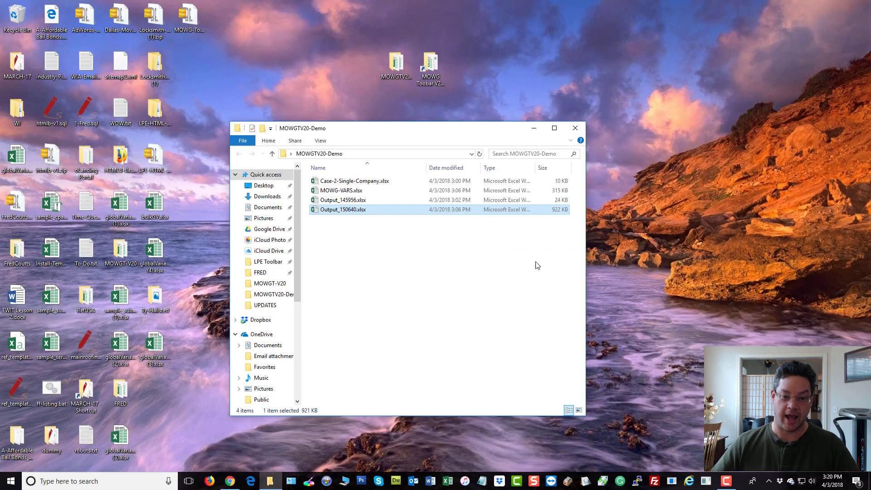
Step: Reopen Output_150640.xlsx in Excel and enclose the VAR03 header in cell E1 in square brackets
double_click(340, 209)
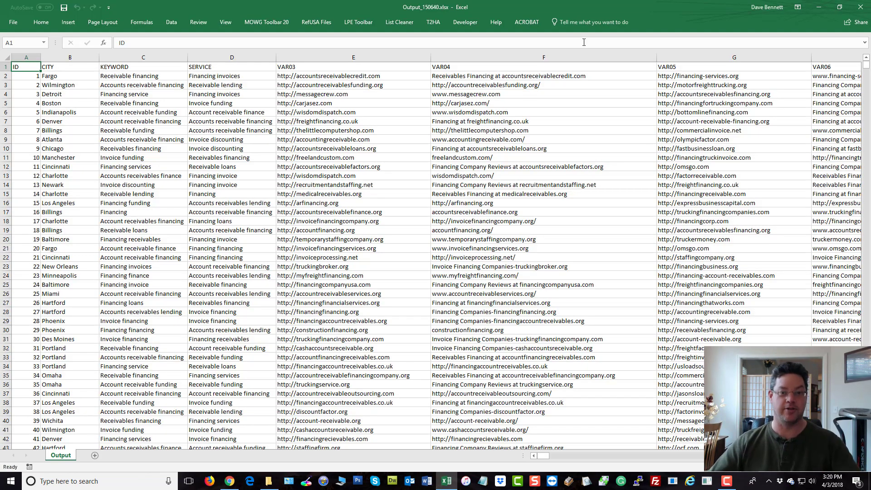
click(305, 66)
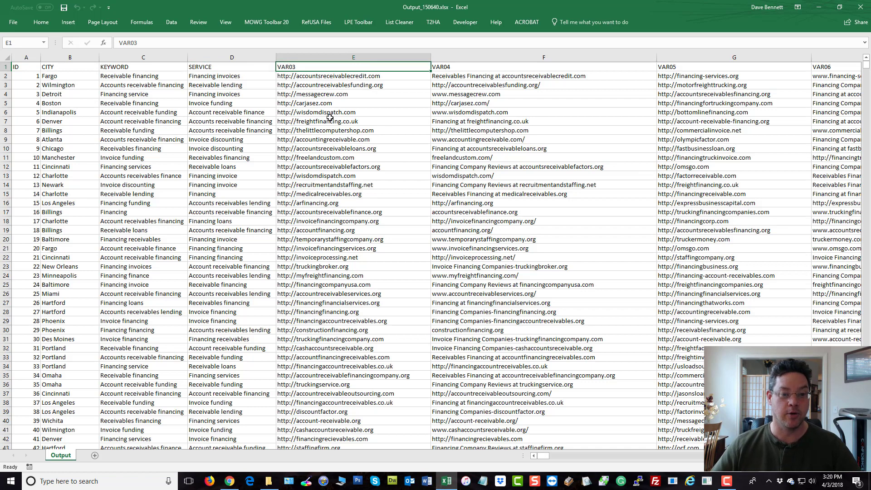
double_click(307, 68)
text(])
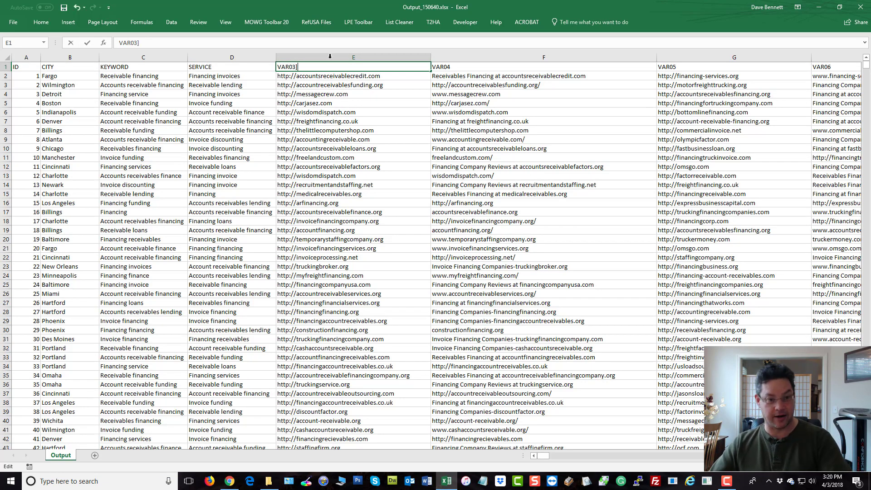
click(278, 67)
text([)
click(338, 103)
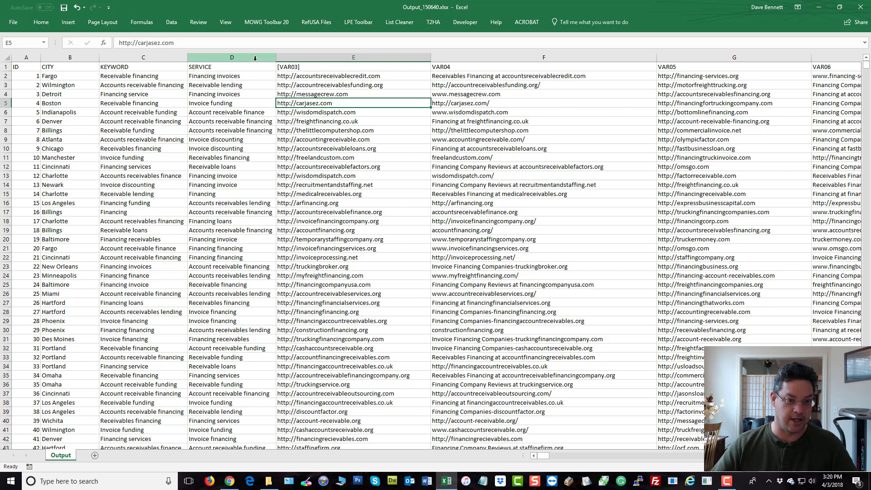
Step: Examine the bracketed VAR03 column, the SERVICE column and its header, and the VAR06 header of the Output sheet
click(317, 57)
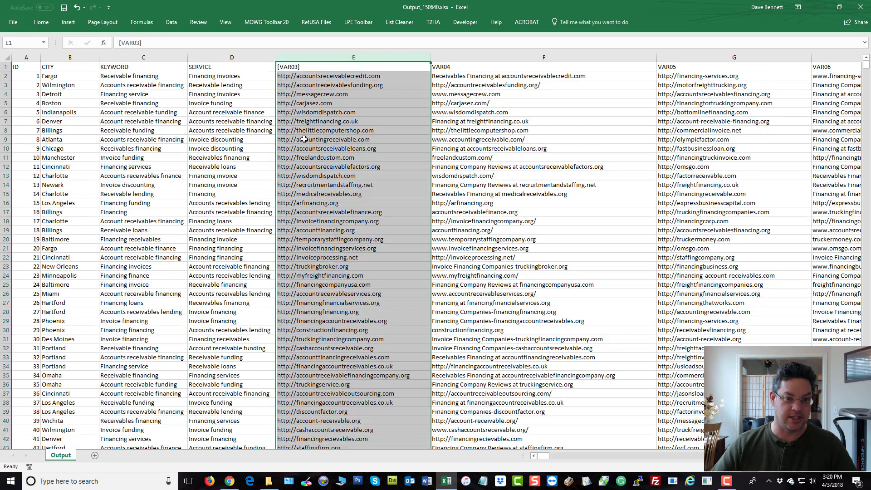
click(211, 58)
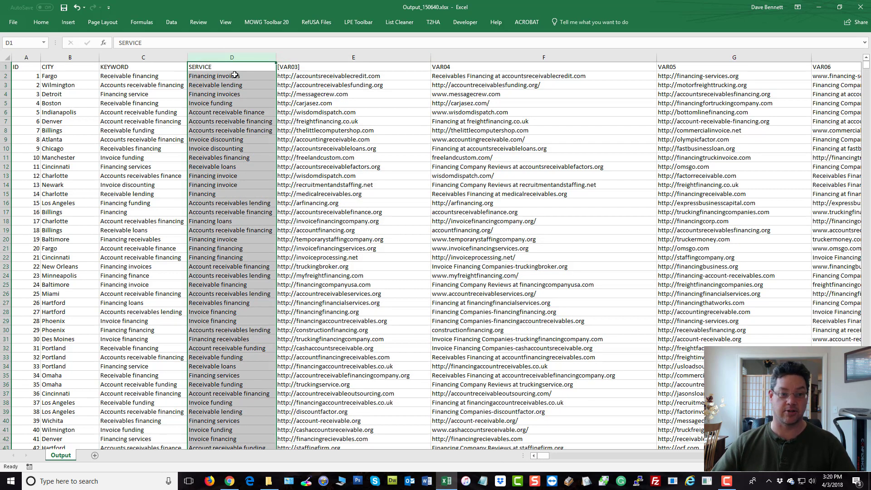
click(206, 67)
click(205, 67)
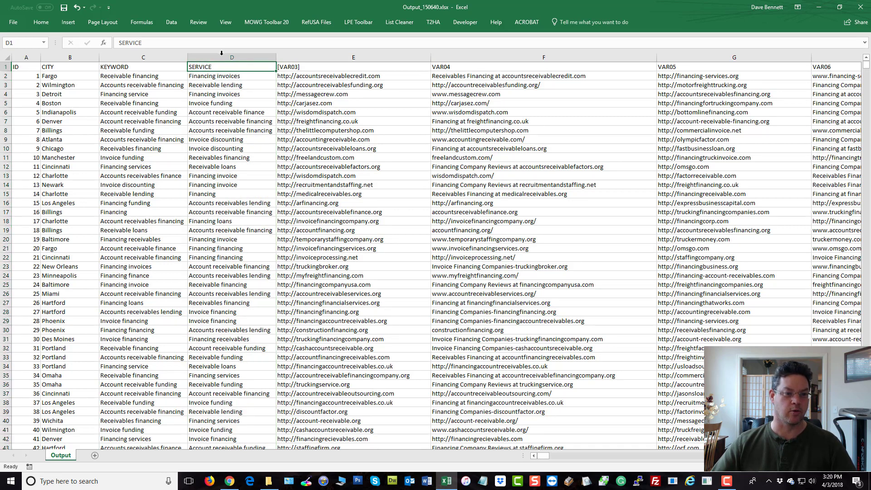
click(837, 69)
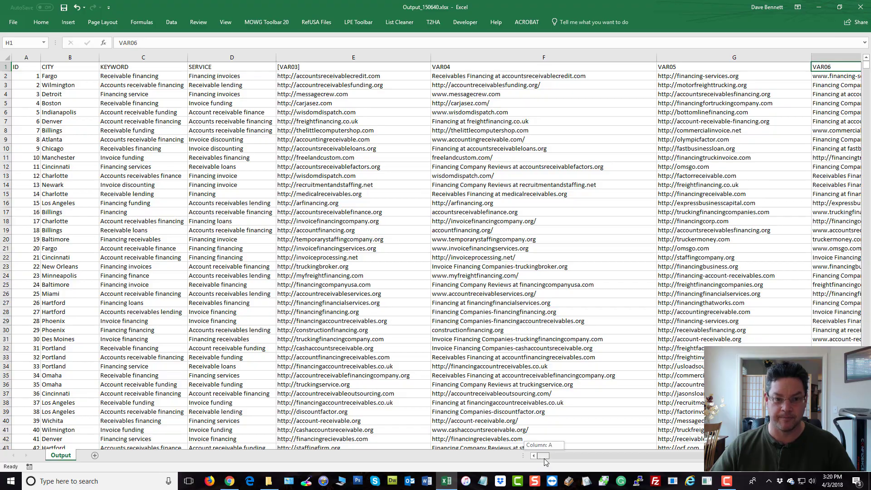
mouse_move(543, 459)
mouse_down()
mouse_move(717, 455)
mouse_move(543, 456)
mouse_up()
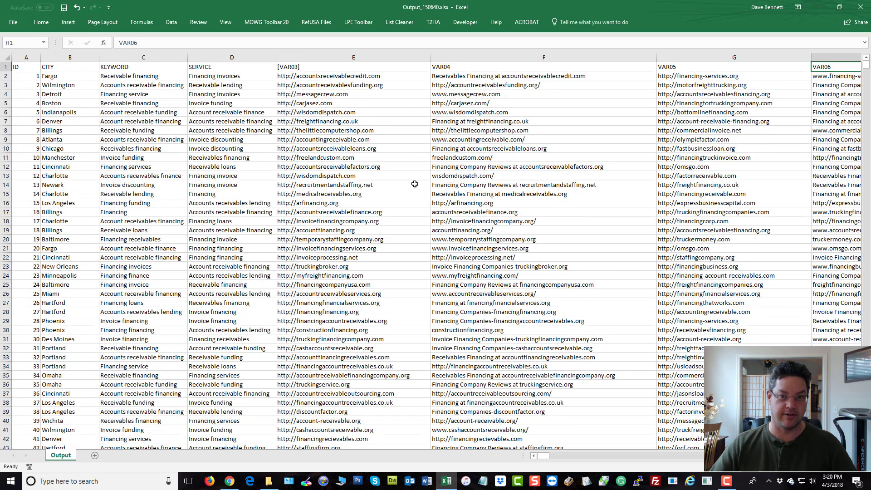
Step: Remove both square brackets from the header in cell E1 so it reads VAR03
double_click(311, 67)
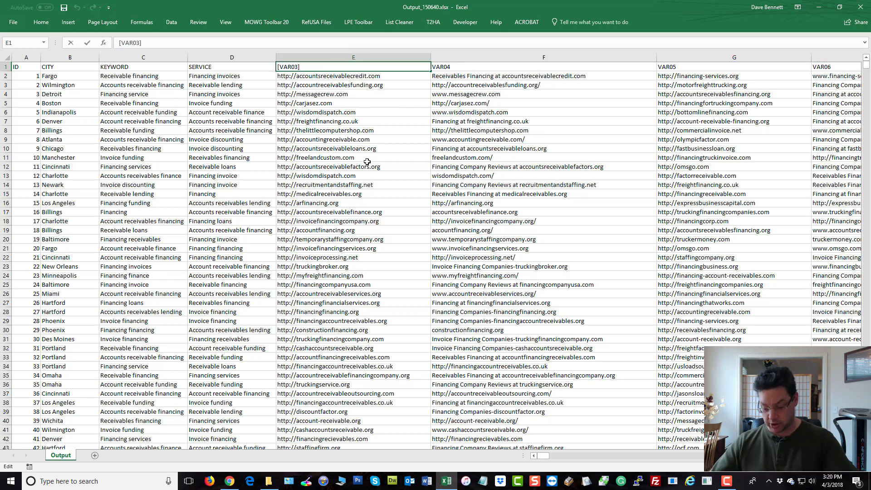
key(BackSpace)
key(Home)
key(Right)
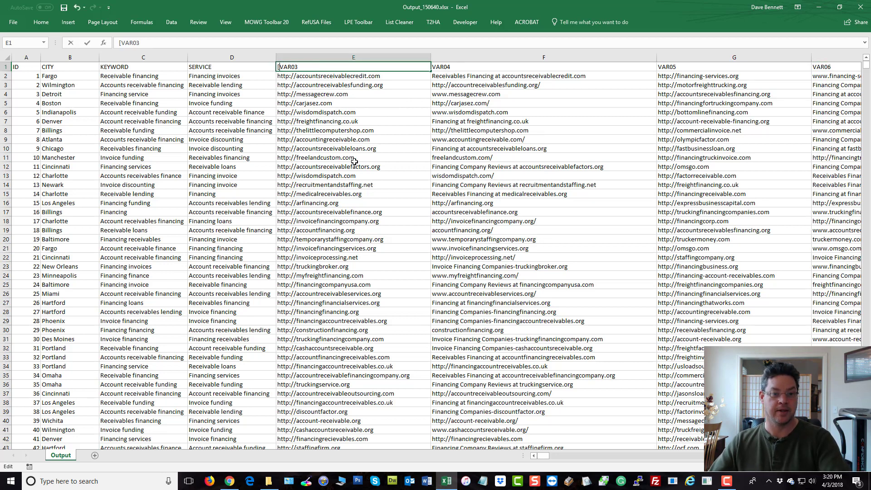
key(BackSpace)
key(Return)
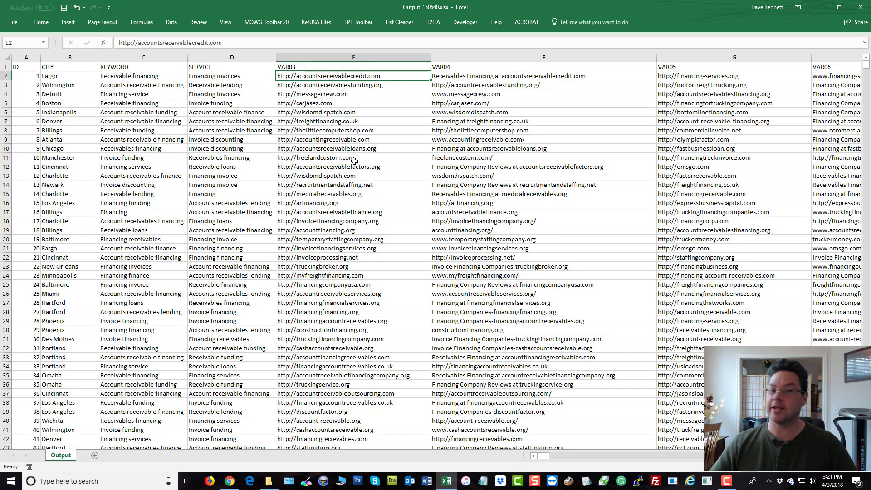
Step: Look over the MOWG Toolbar 20 commands and close Output_150640.xlsx, saving its changes
click(268, 20)
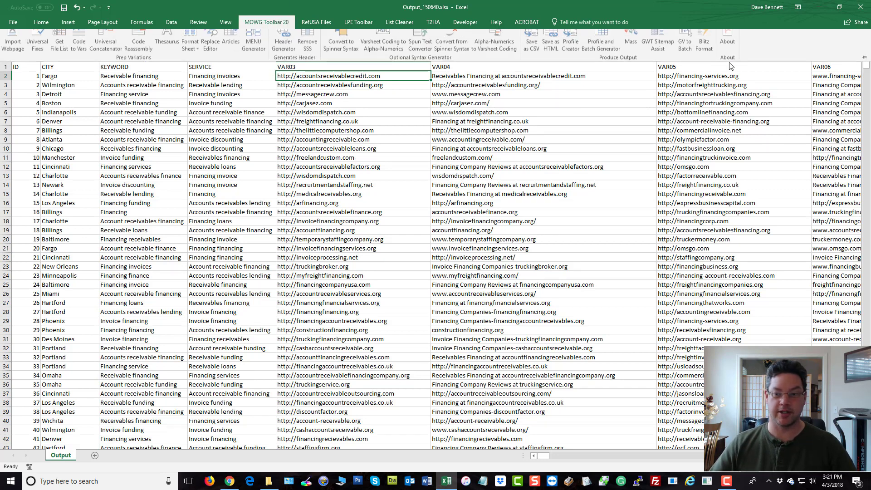
click(355, 185)
click(861, 7)
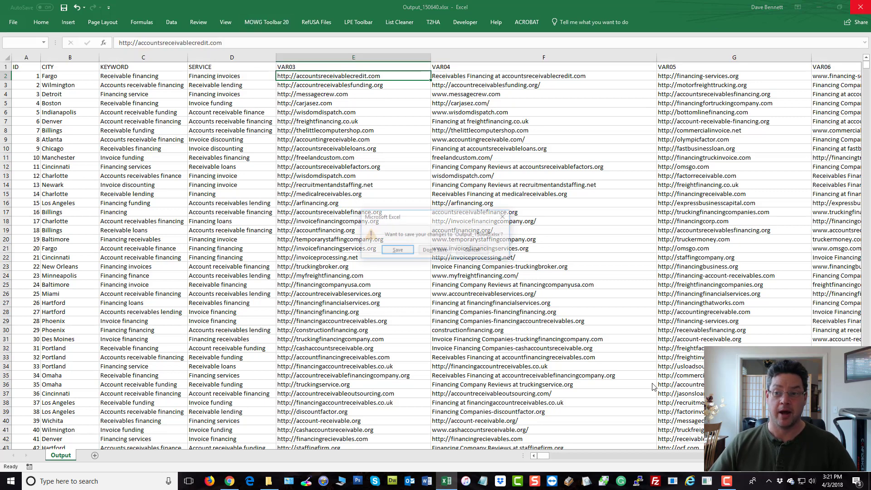
click(399, 249)
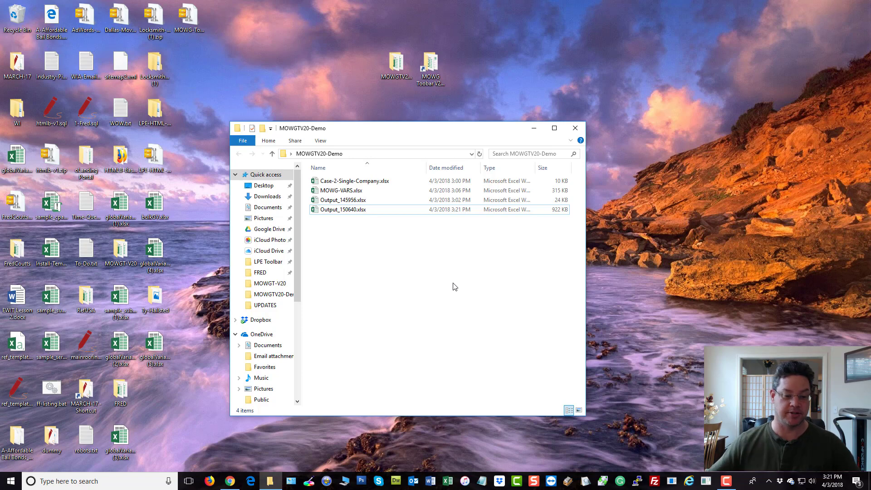
Step: Switch to the Global Variables page in Chrome and review the variable codes from Website Title to Sat Badge
click(638, 107)
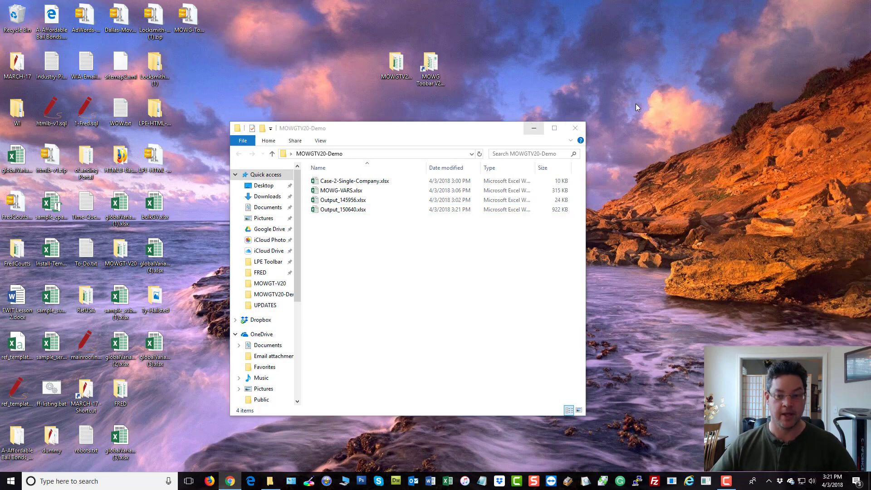
key(alt+Tab)
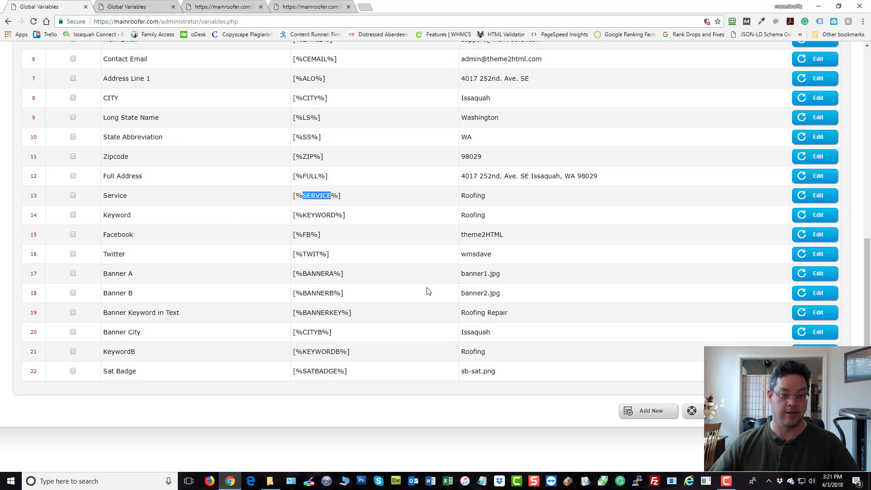
scroll(426, 290, up, 8)
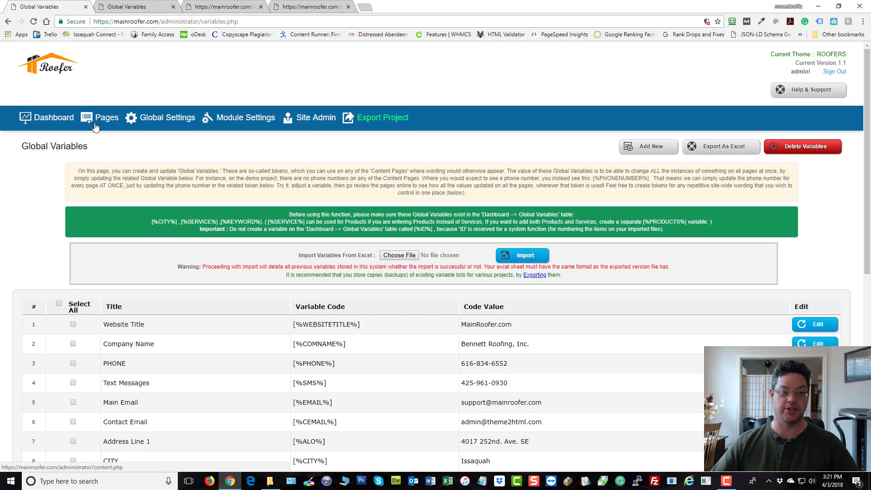
scroll(371, 154, down, 4)
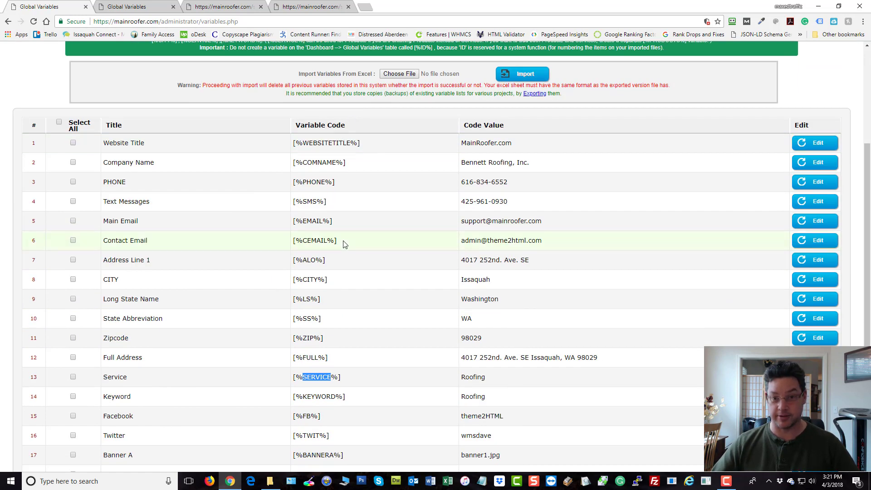
click(324, 152)
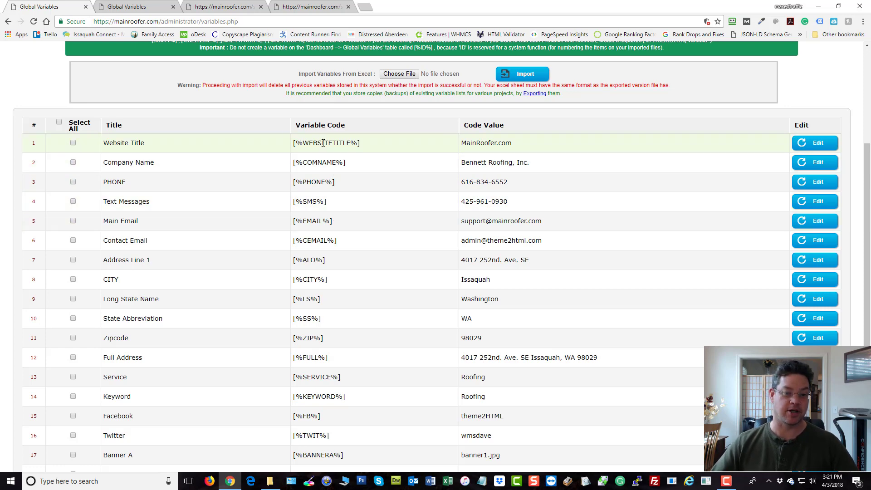
scroll(313, 150, down, 2)
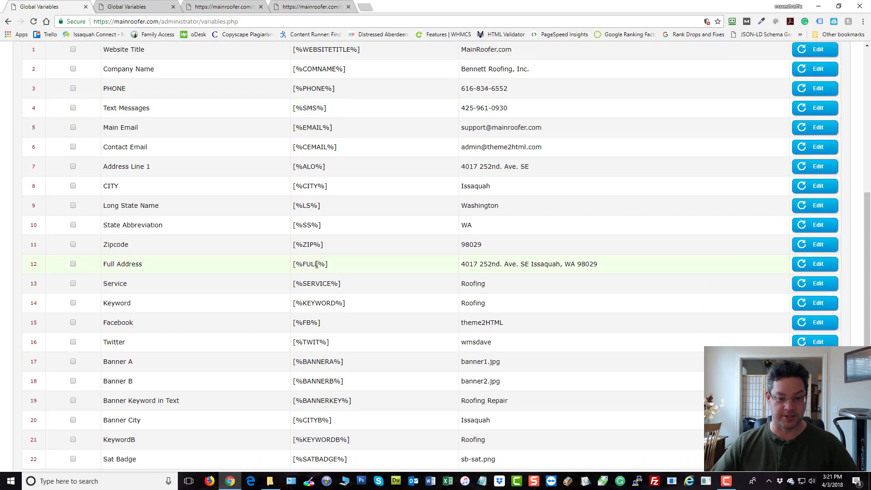
scroll(315, 328, down, 2)
scroll(128, 107, up, 8)
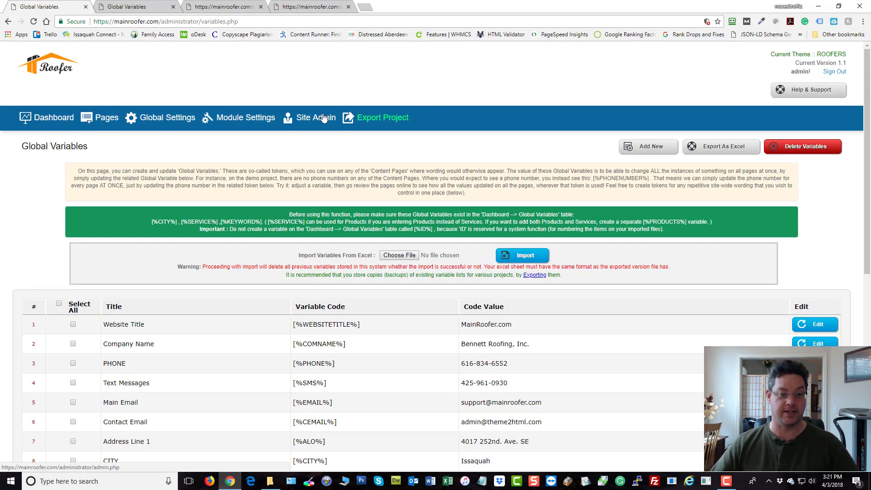
Step: Open the Contact us module settings and select the [%EMAIL%] token in the Email Address field
mouse_move(239, 123)
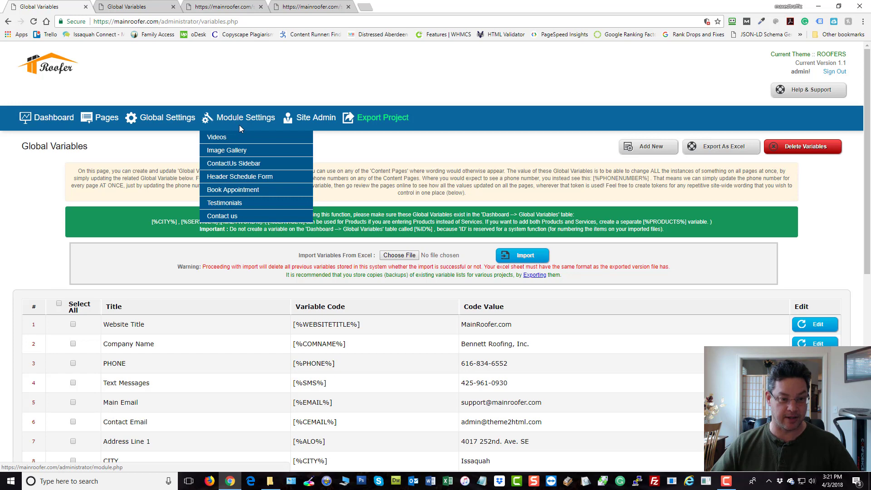
click(222, 218)
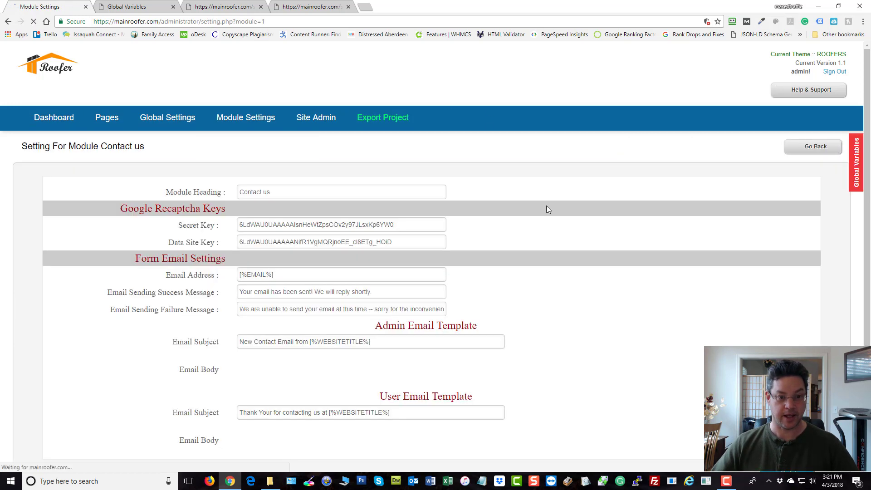
drag(280, 274, 82, 274)
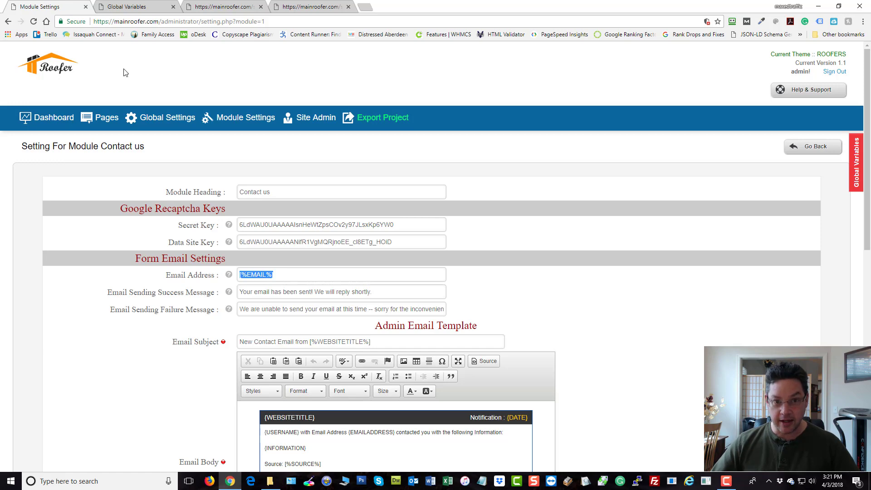
Step: Read the Global Variables help on the CMS dashboard and look through the site's XML and HTML sitemaps
click(41, 119)
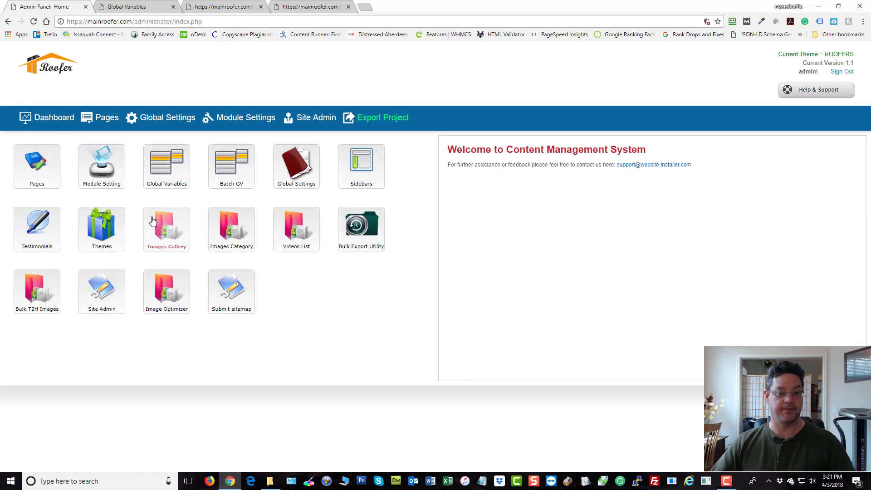
mouse_move(157, 163)
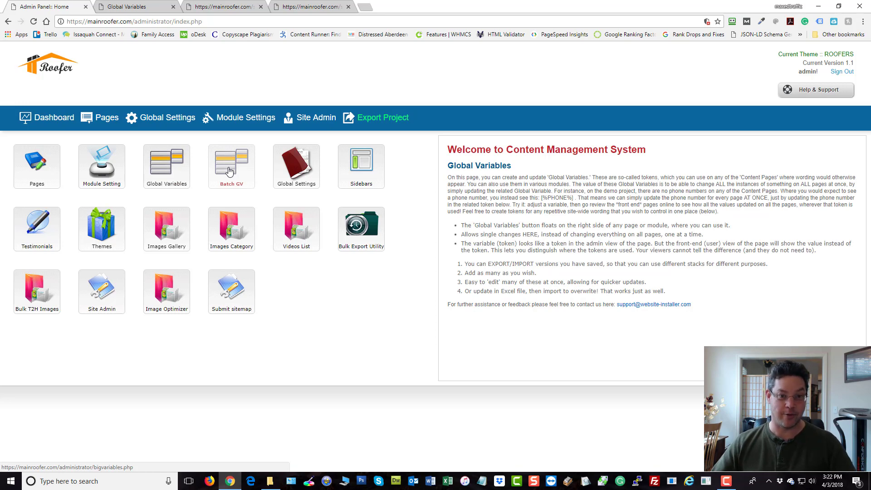
click(231, 290)
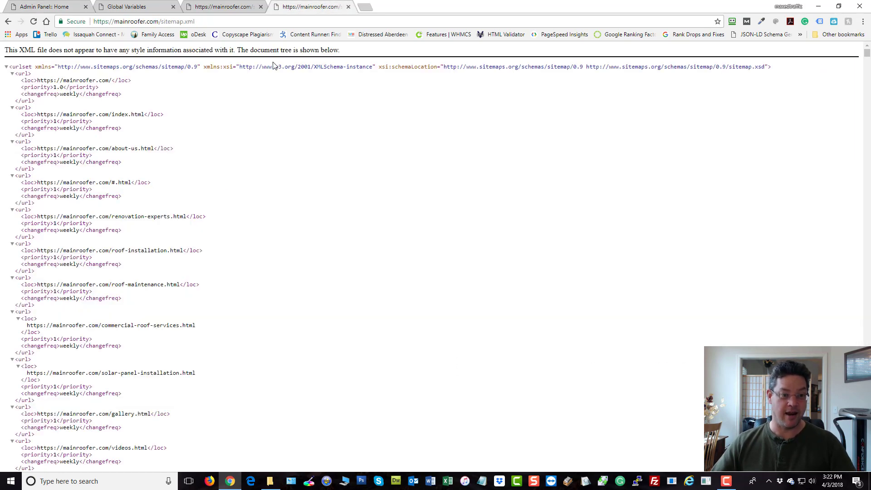
click(207, 4)
scroll(87, 273, down, 8)
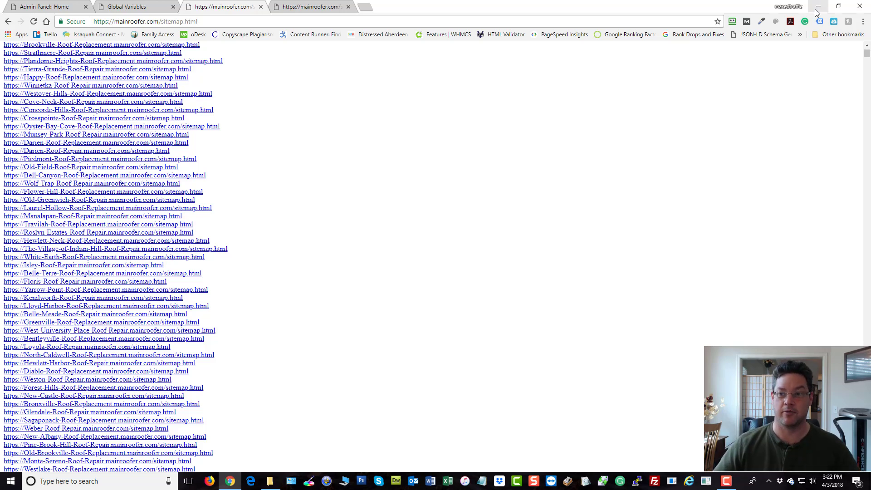
Step: Open Global Variables from the CMS dashboard and review the list down to the Sat Badge entry
click(45, 6)
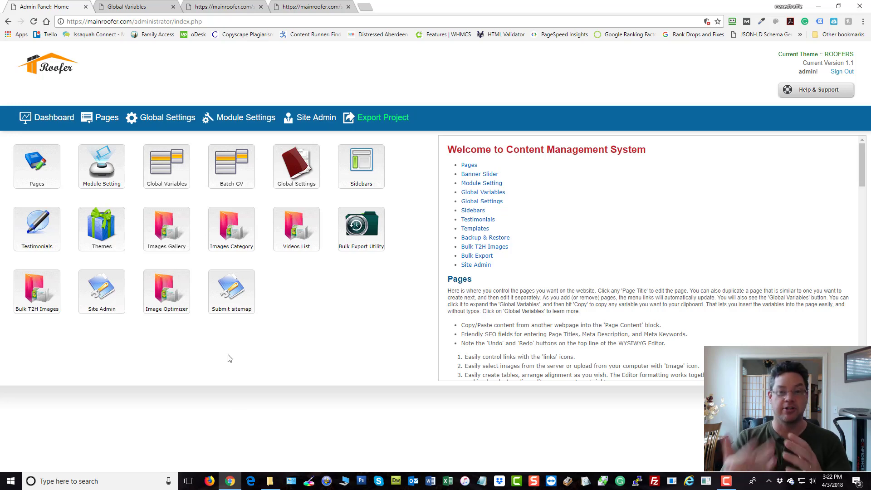
click(170, 179)
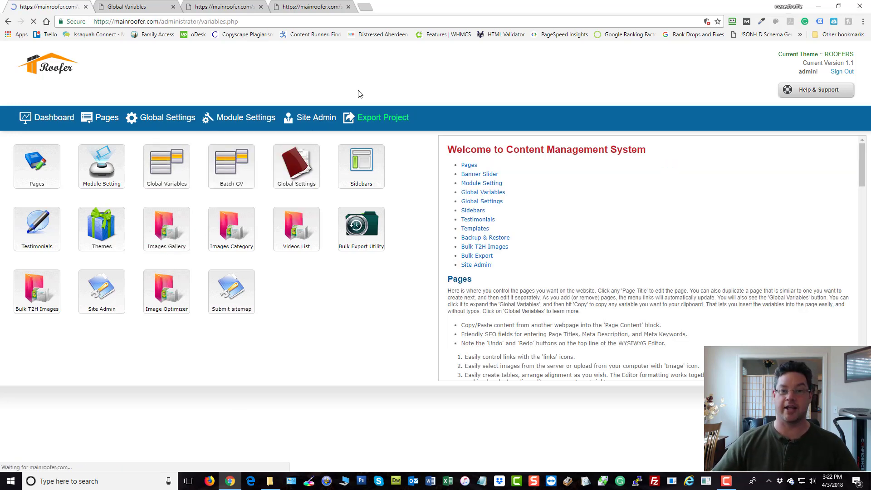
scroll(424, 191, down, 8)
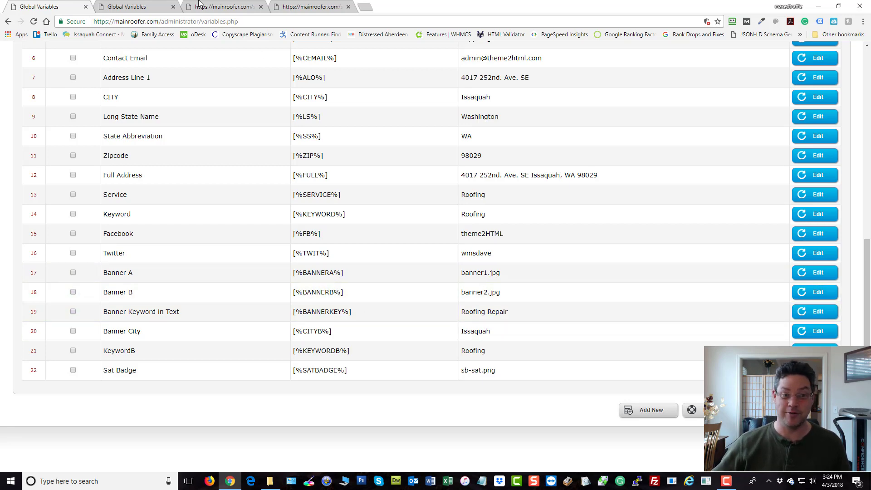
Step: Look over the subdomain links in sitemap.html and select Output_150640.xlsx in the MOWGTV20-Demo folder
click(200, 7)
scroll(99, 214, up, 10)
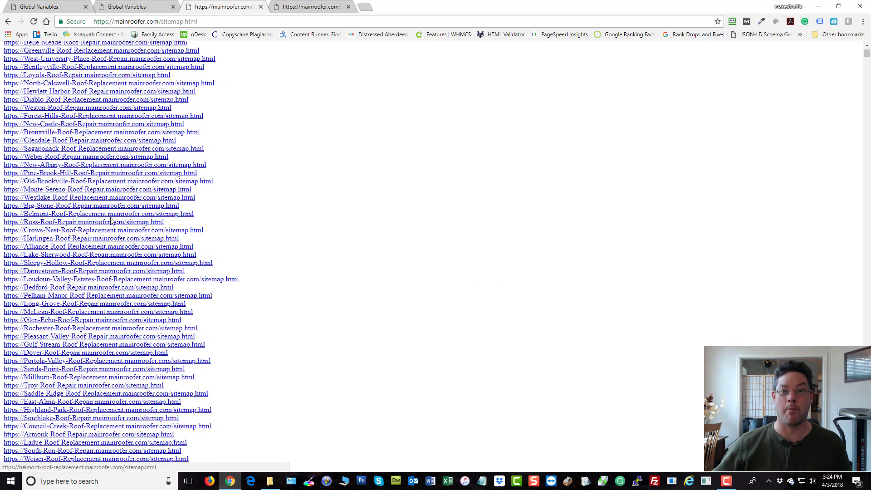
drag(440, 7, 522, 43)
drag(684, 107, 870, 132)
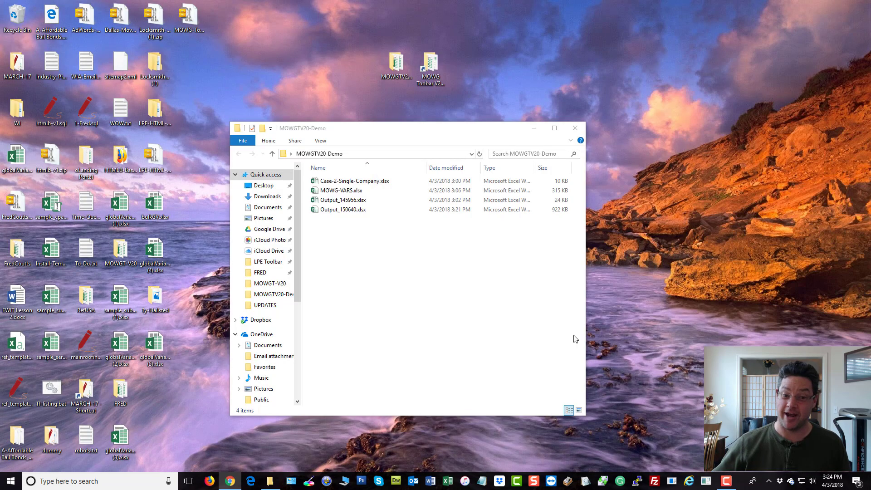
click(349, 214)
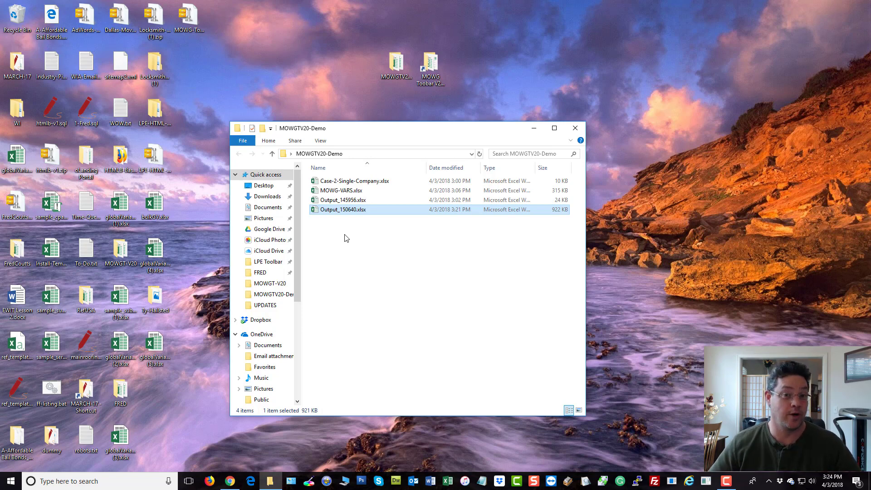
Step: Switch back to Chrome and view the HTML sitemap, the Big Global Variables import page and the Global Variables page
key(alt+Tab)
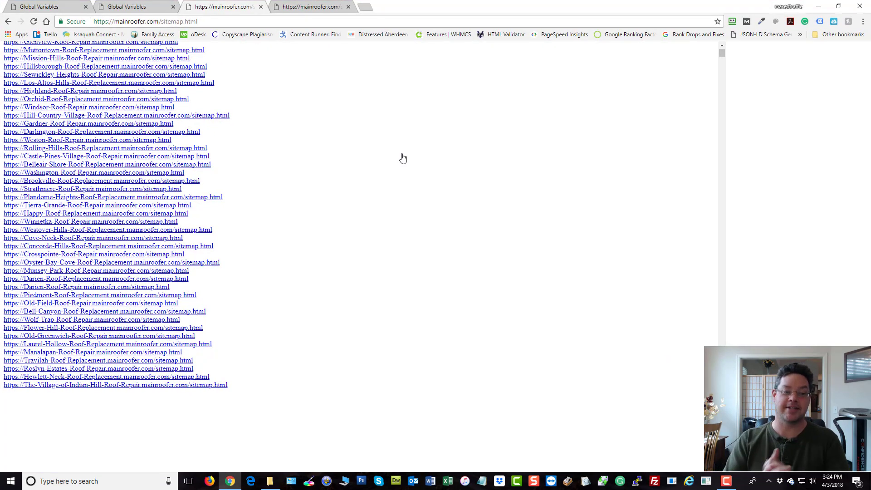
scroll(429, 199, up, 7)
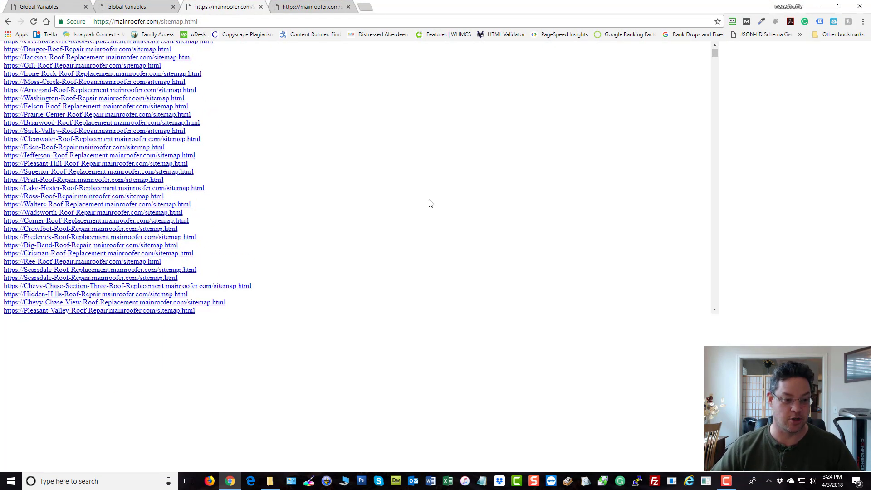
click(157, 12)
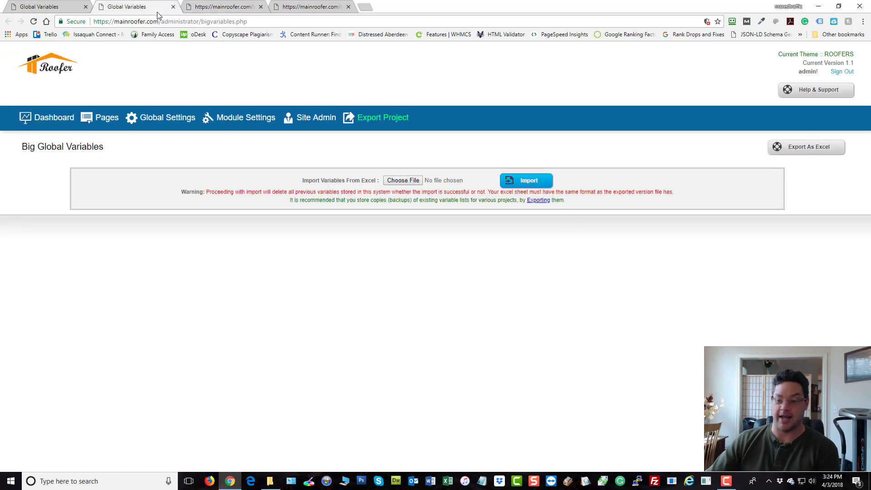
click(28, 6)
scroll(182, 136, up, 8)
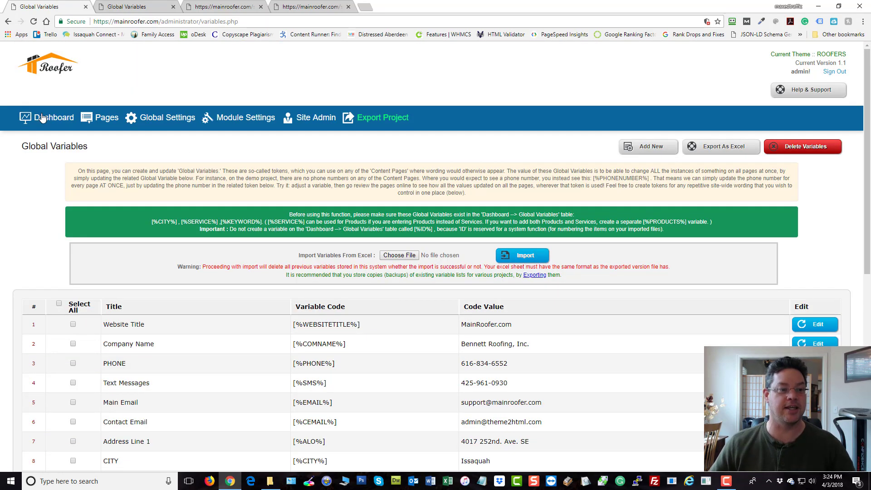
Step: Return to the CMS dashboard and read its help on Sidebars, Backup & Restore and Bulk T2H Images Upload
click(40, 118)
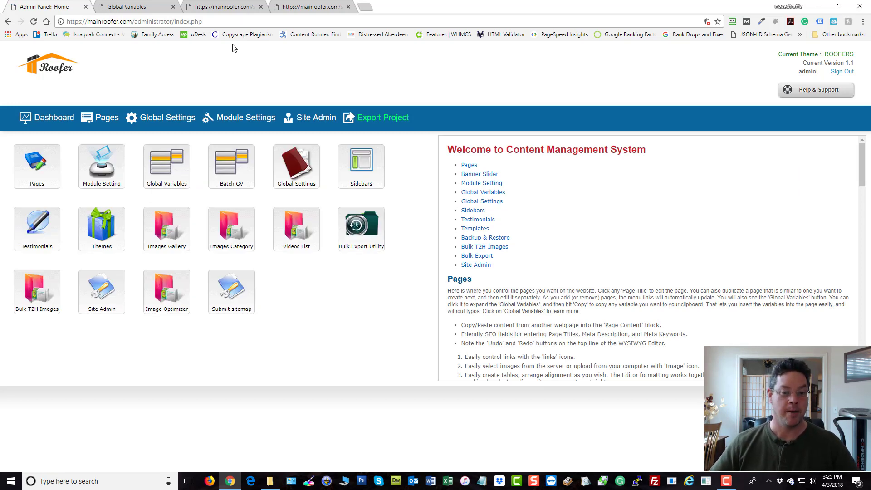
mouse_move(366, 168)
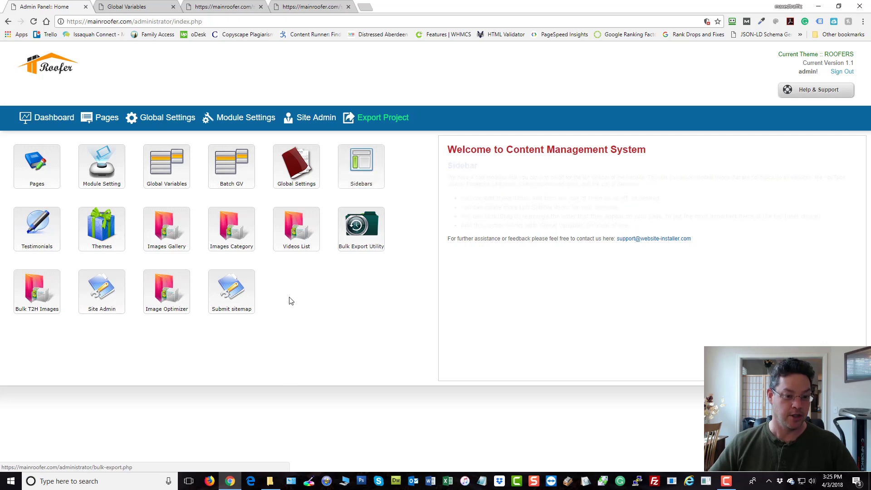
mouse_move(294, 231)
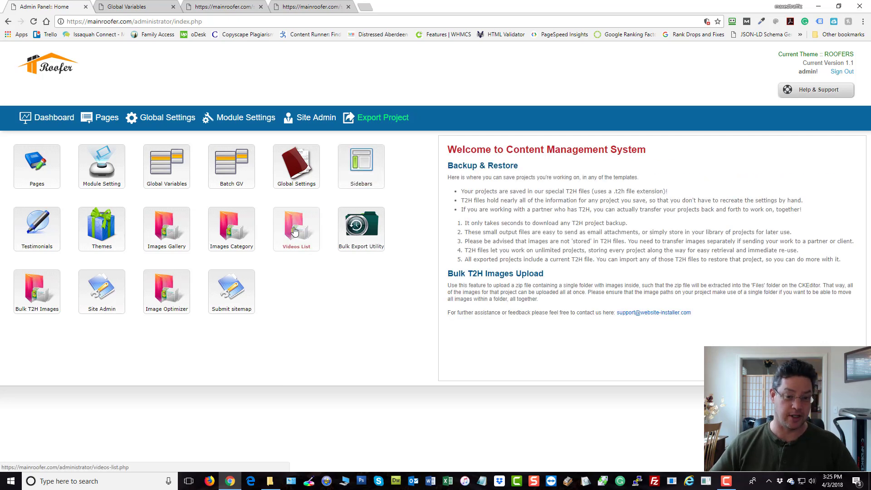
mouse_move(158, 174)
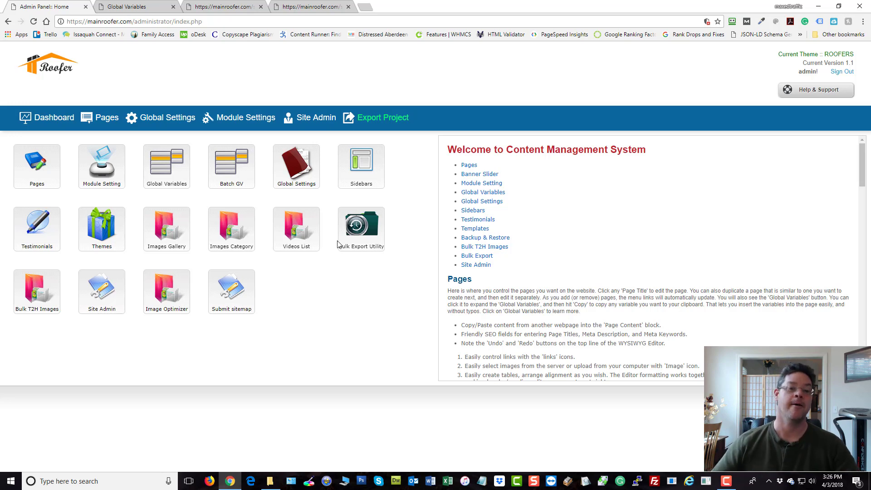
Step: Compare the CMS dashboard with the Roof-Repair and Roof-Replacement city subdomain links at the start of sitemap.html
click(204, 7)
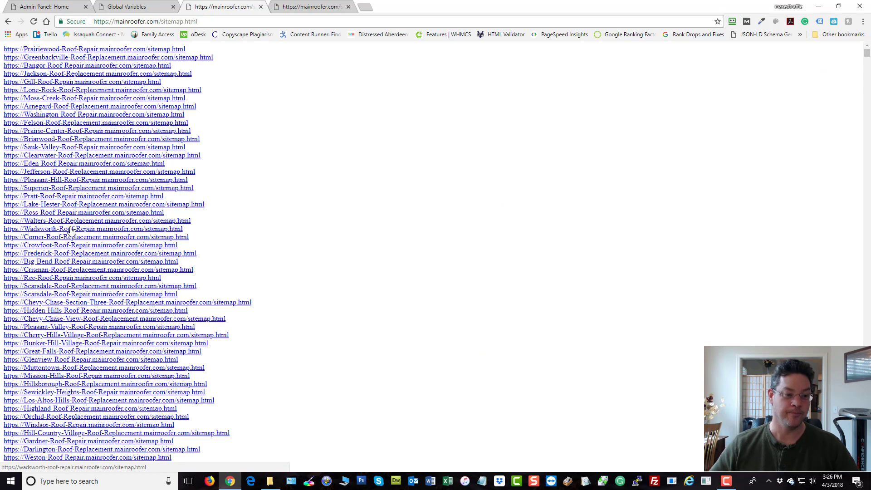
click(56, 7)
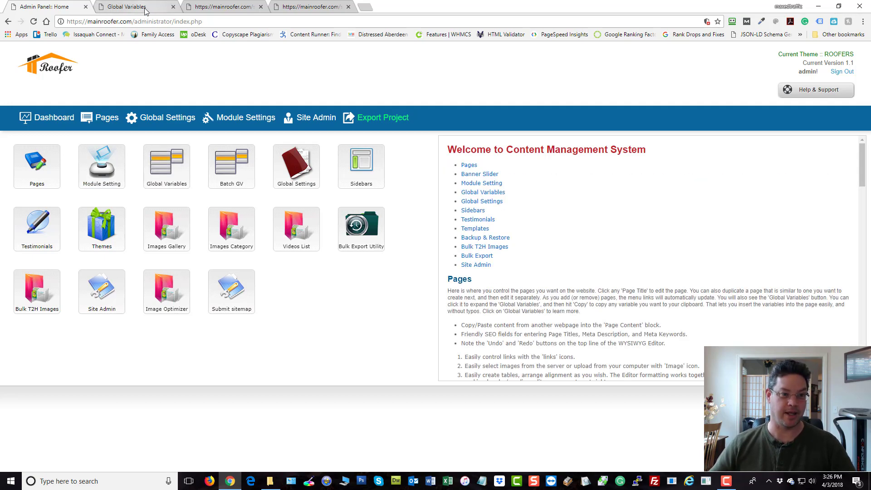
click(222, 6)
scroll(132, 159, down, 3)
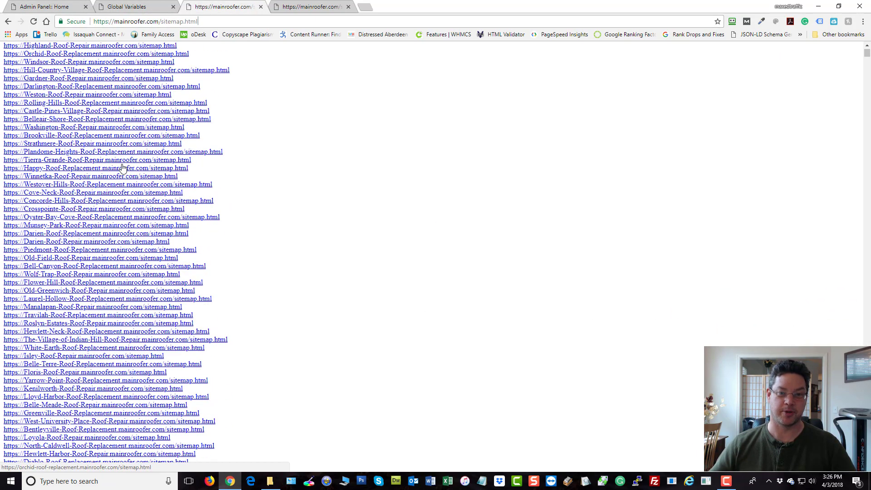
scroll(122, 166, up, 3)
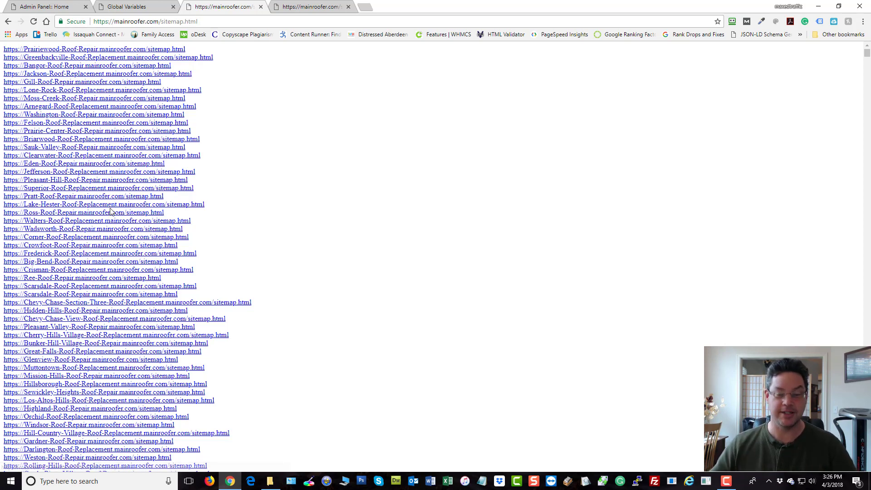
click(64, 6)
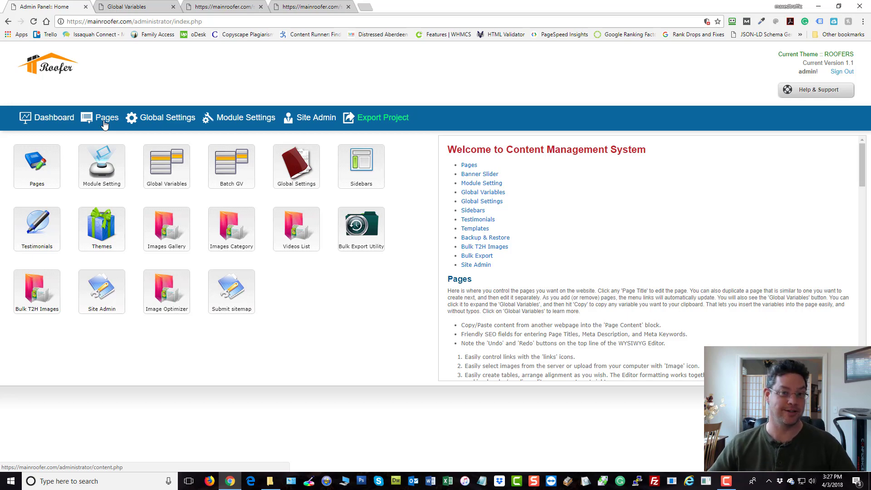
Step: Revisit the Big Global Variables import page and examine the city subdomain links further down sitemap.html
click(131, 6)
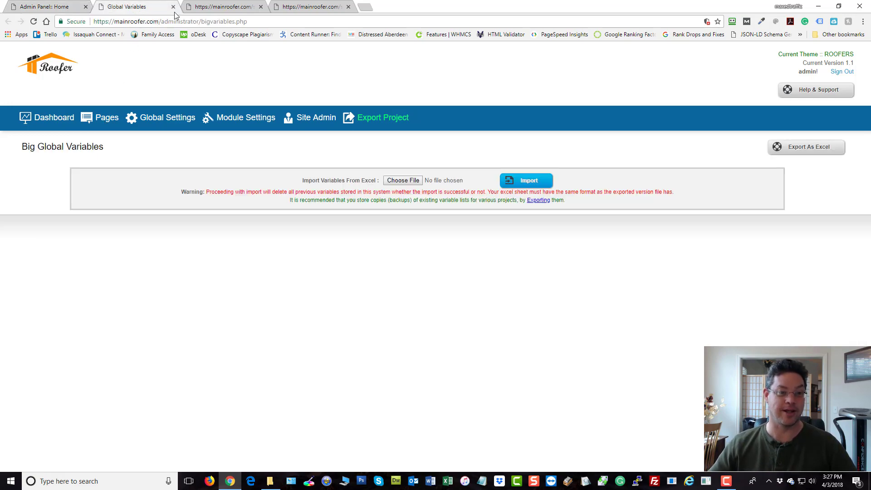
click(213, 6)
scroll(123, 207, down, 10)
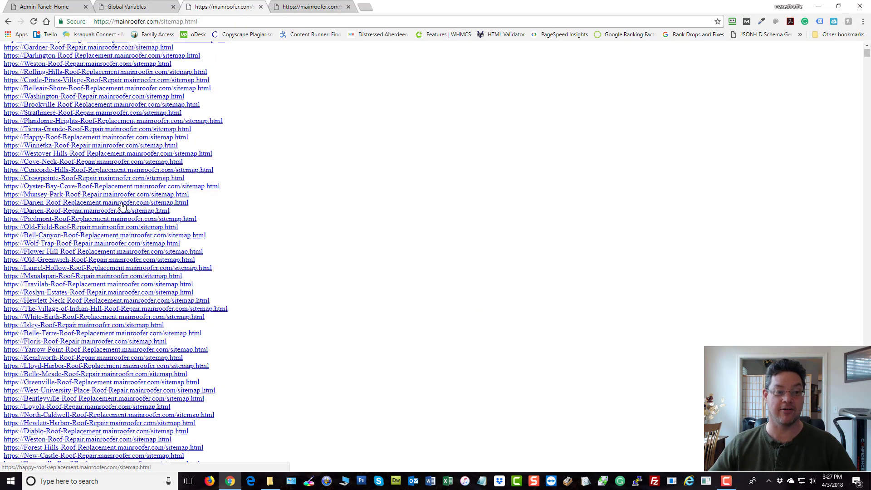
scroll(122, 207, down, 6)
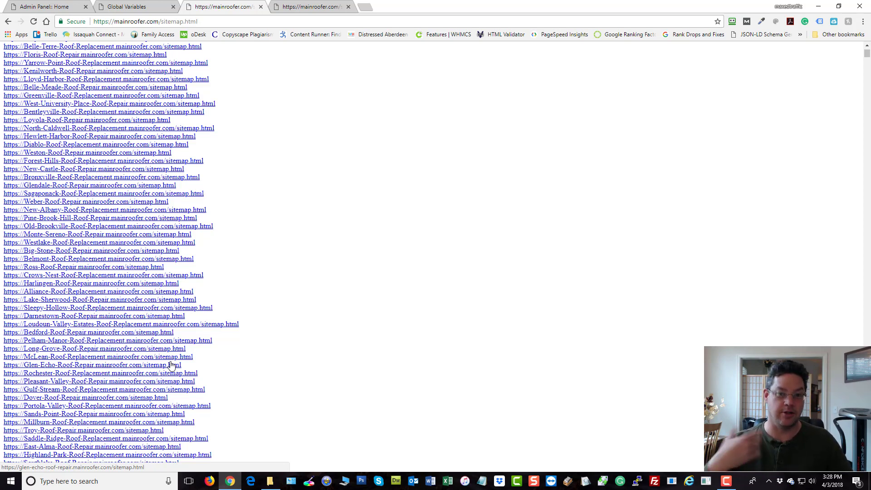
scroll(172, 291, down, 6)
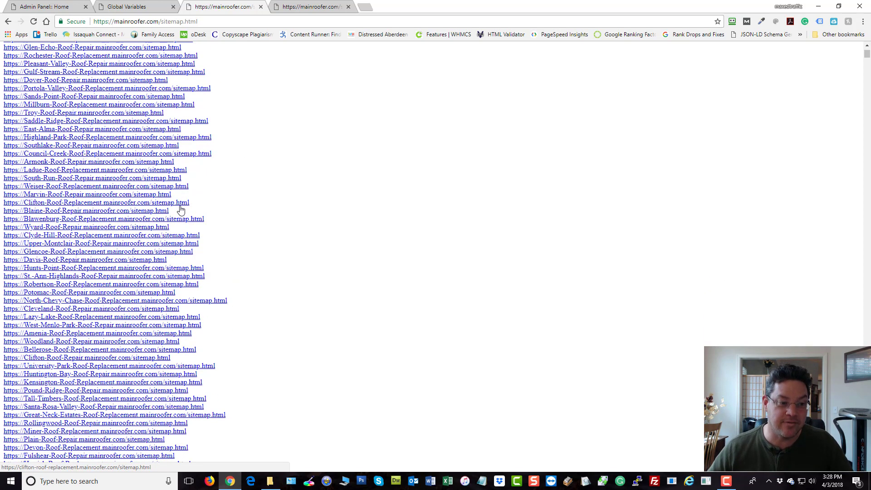
scroll(174, 216, down, 10)
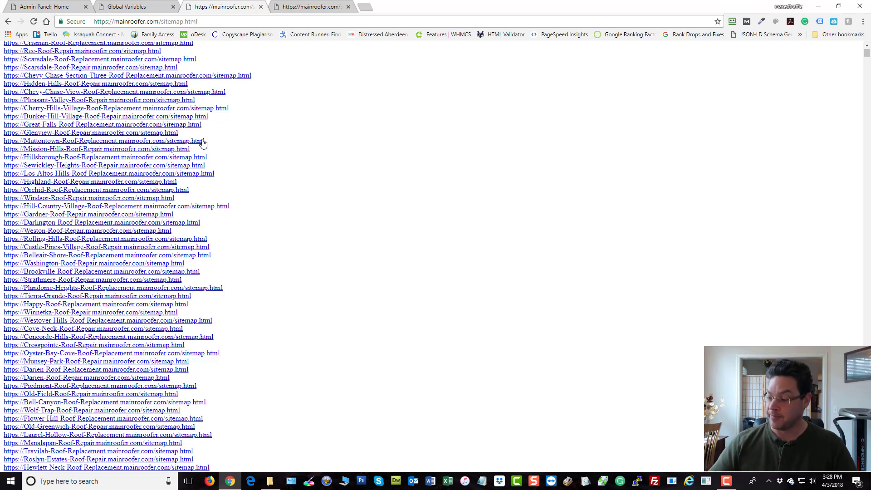
scroll(432, 157, down, 7)
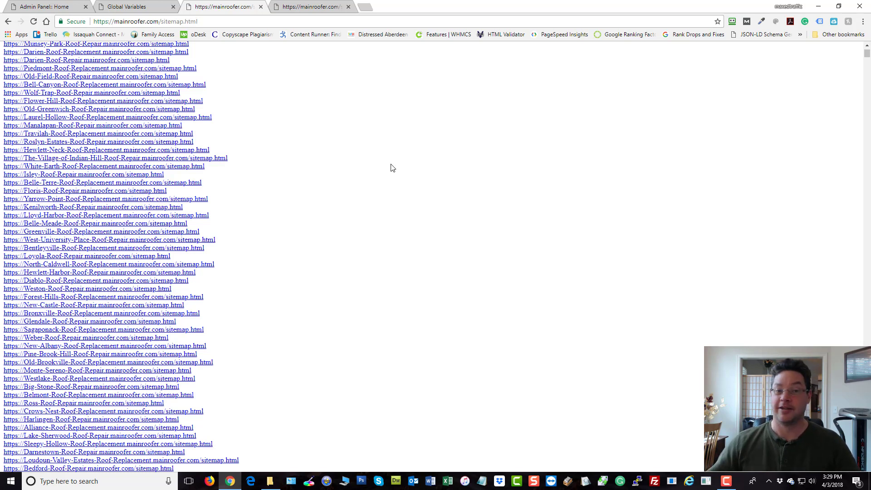
scroll(392, 168, down, 15)
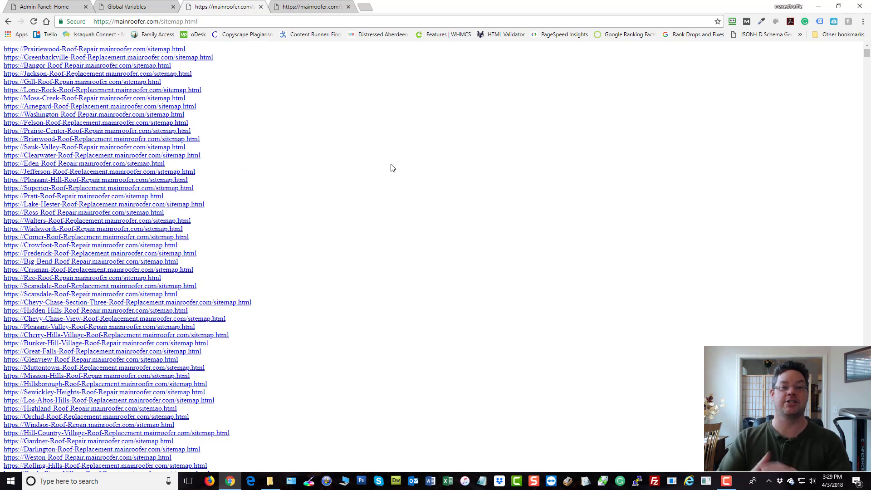